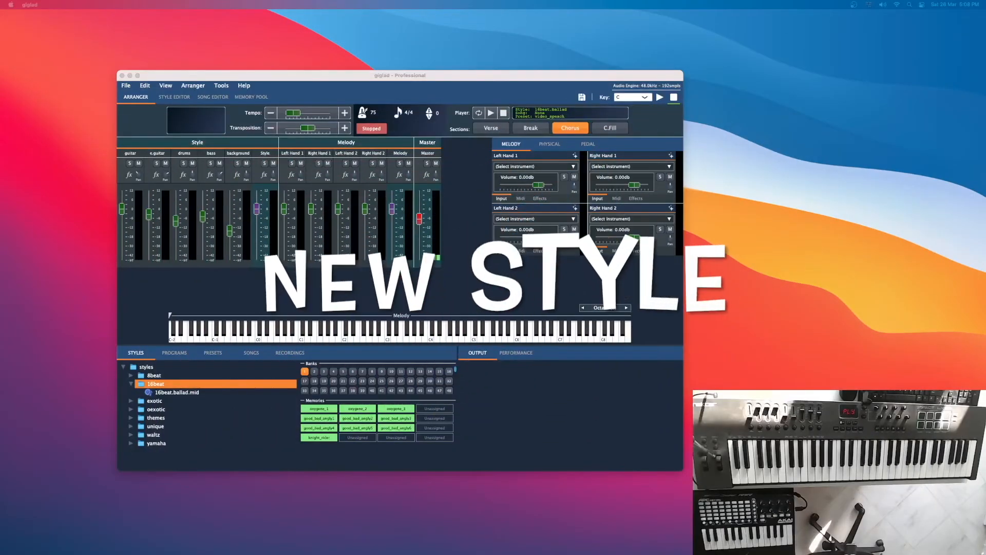
# Start a new style in the 16beat folder and name it 16beat.tutorial
pyautogui.rightClick(174, 384)
pyautogui.moveTo(201, 351)
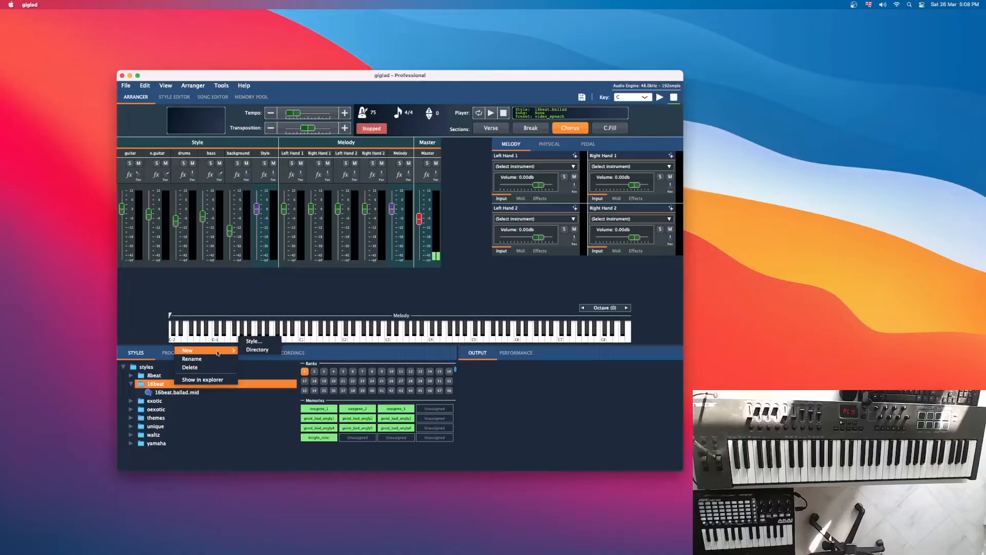
pyautogui.click(251, 342)
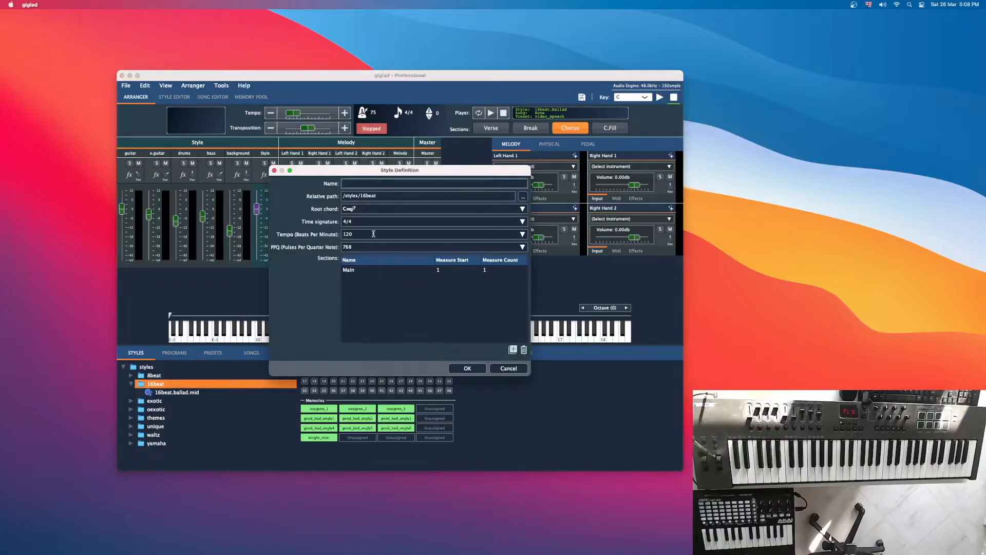
pyautogui.moveTo(394, 196); pyautogui.dragTo(334, 195)
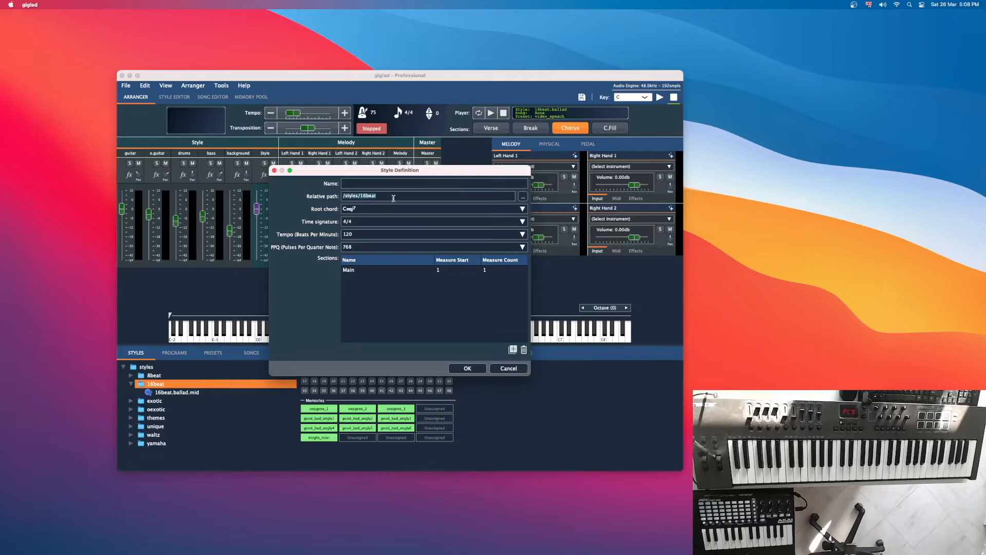
pyautogui.click(367, 185)
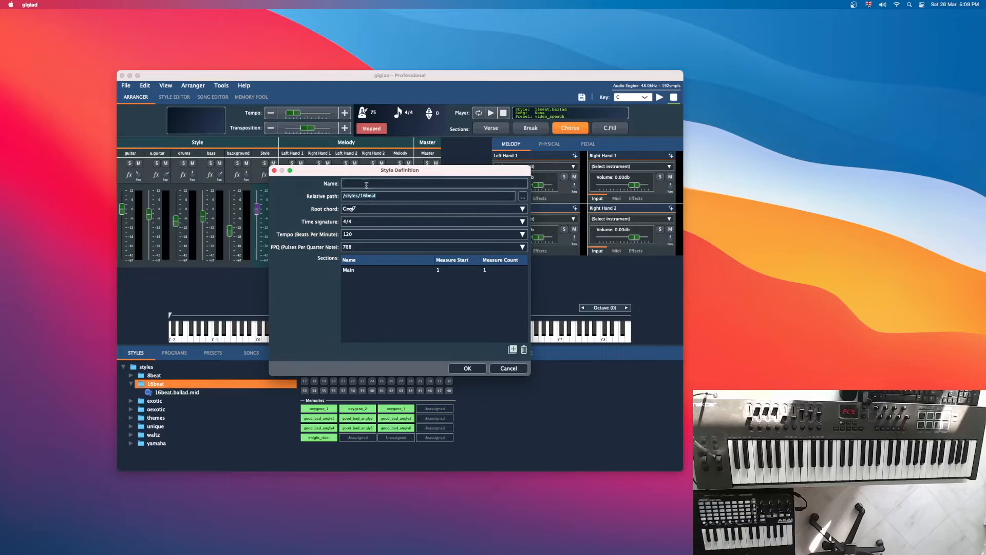
pyautogui.write('16beat.tutorial')
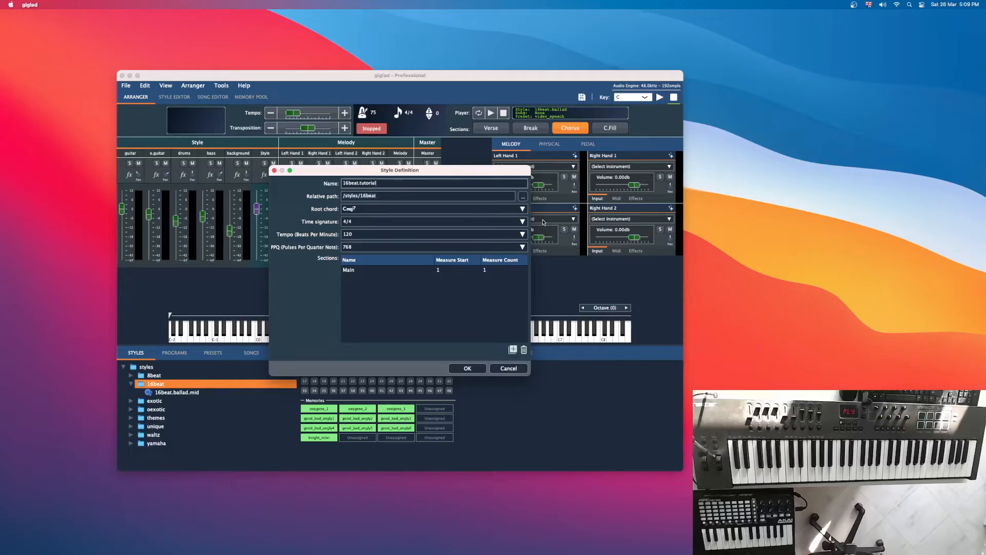
# Try a custom 5/4 time signature for the new style and return it to 4/4
pyautogui.click(523, 222)
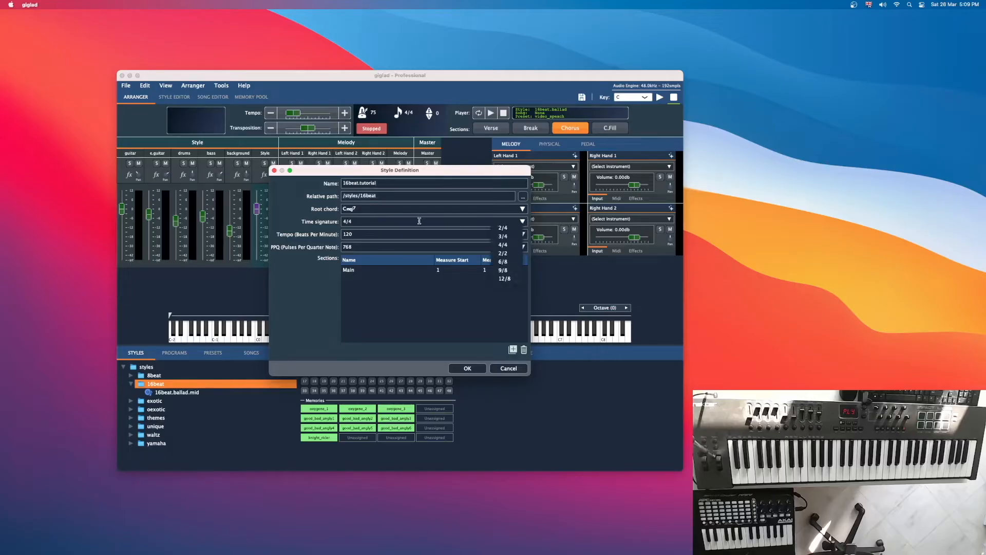
pyautogui.click(449, 222)
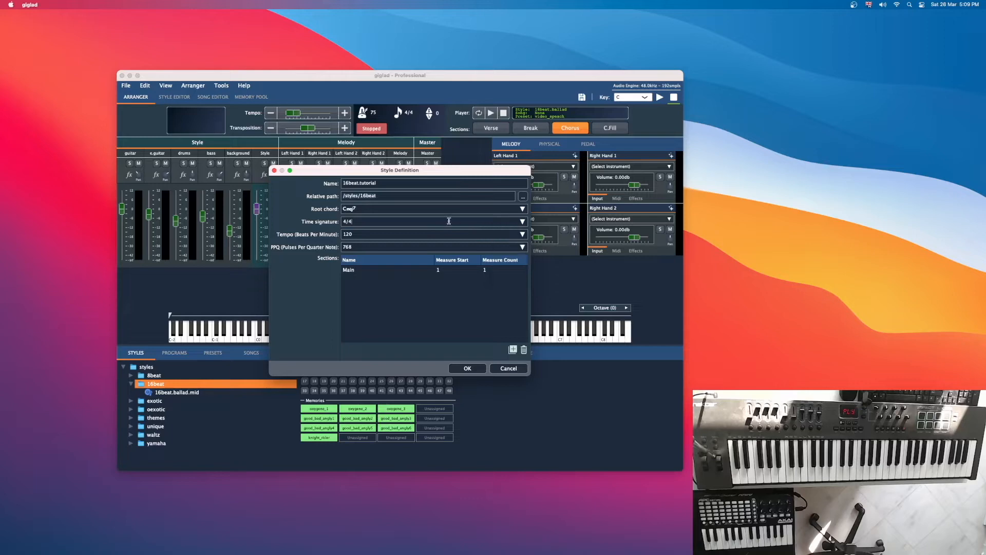
pyautogui.write('5/')
pyautogui.click(522, 222)
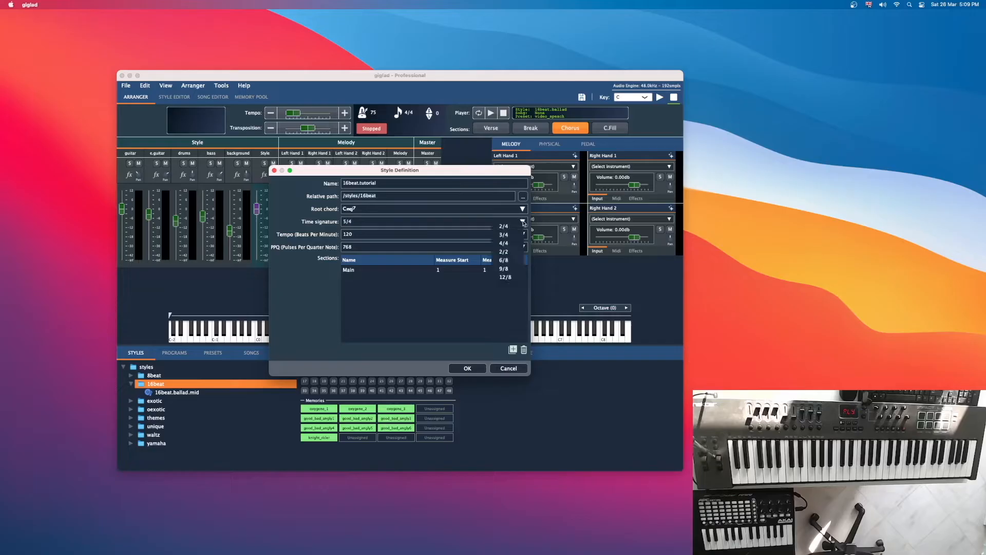
pyautogui.click(507, 243)
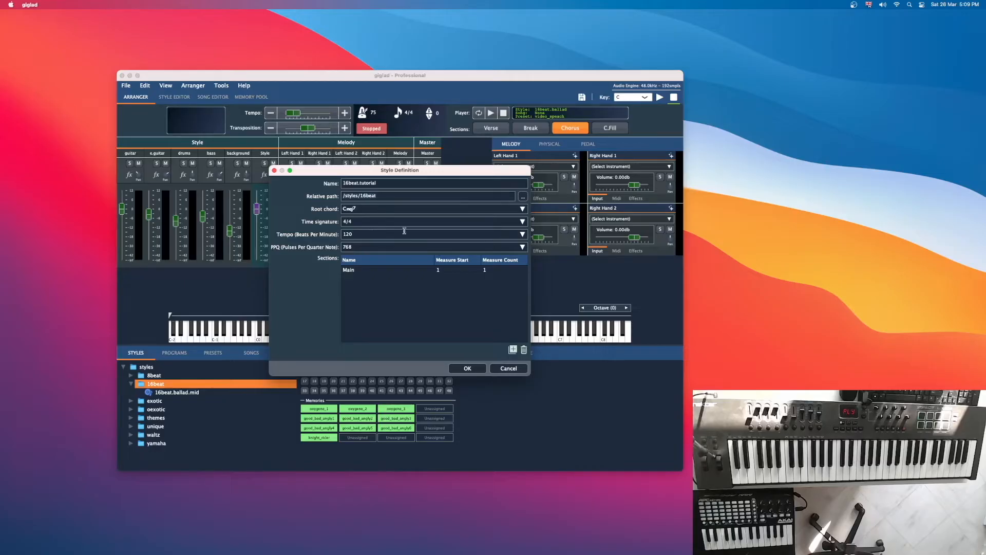
# Check the PPQ options, keep 768, and create the style with the single Main section
pyautogui.click(383, 248)
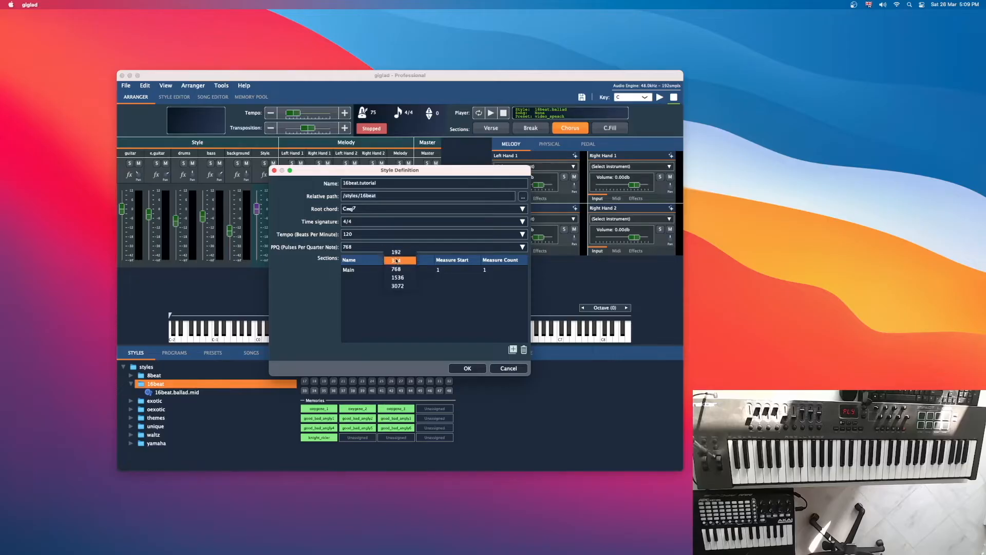
pyautogui.click(385, 260)
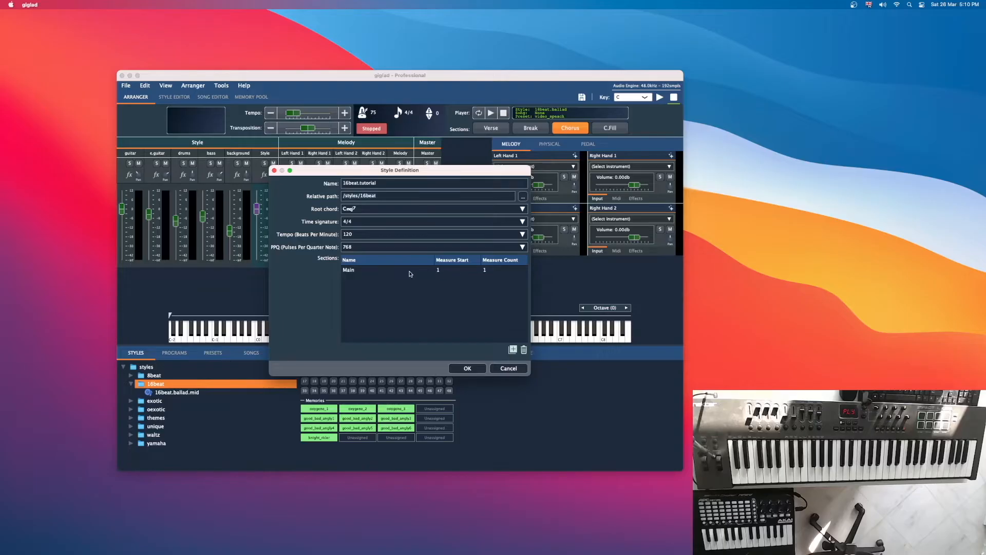
pyautogui.click(363, 271)
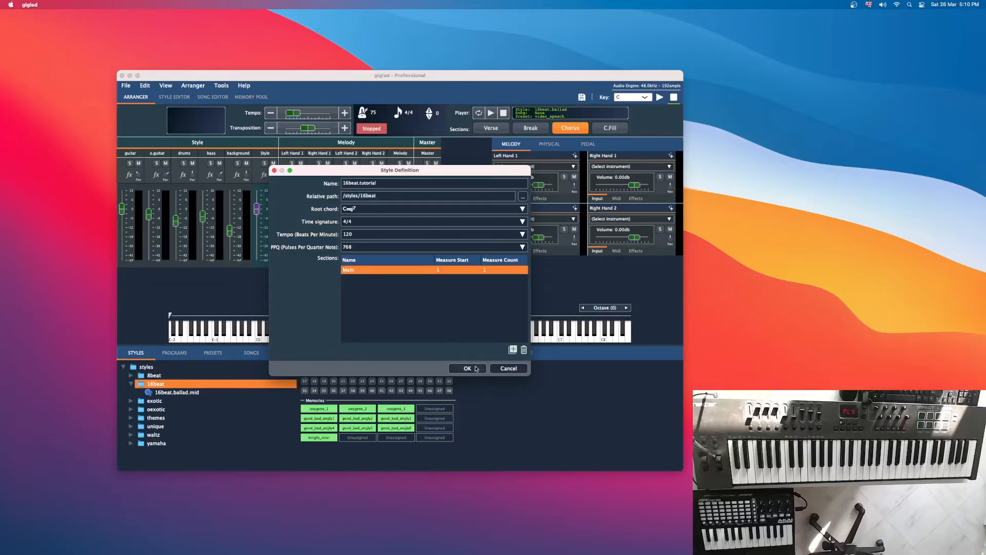
pyautogui.click(475, 369)
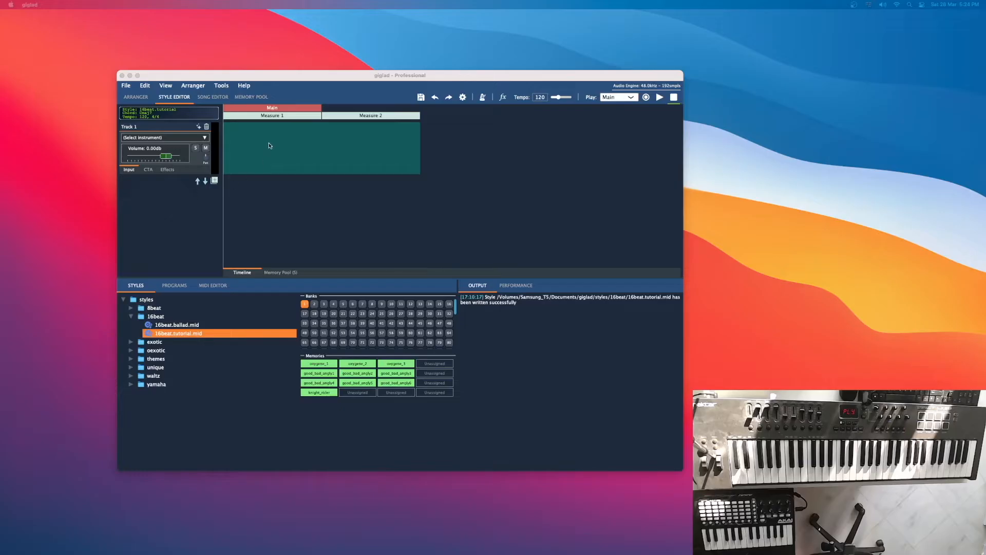
# Open Track 1 in the MIDI editor and look through its full note range, including the pedal rows below the lowest notes
pyautogui.click(196, 161)
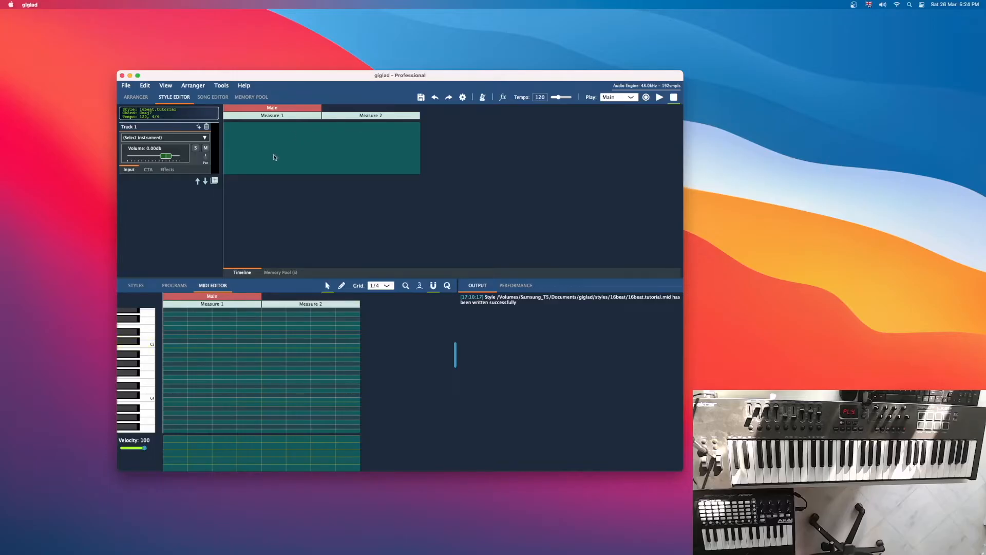
pyautogui.scroll(-8, 222, 357)
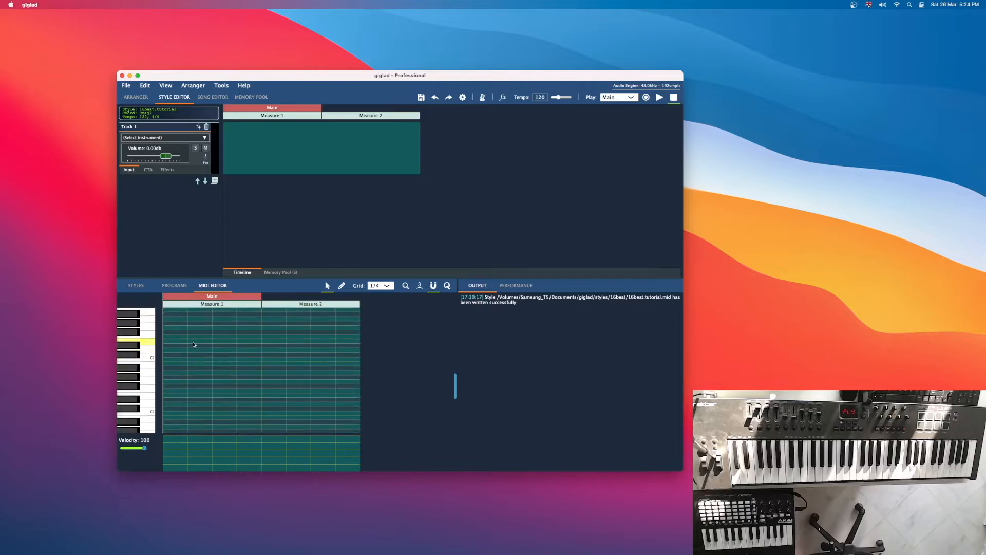
pyautogui.scroll(-4, 231, 363)
pyautogui.scroll(-3, 237, 365)
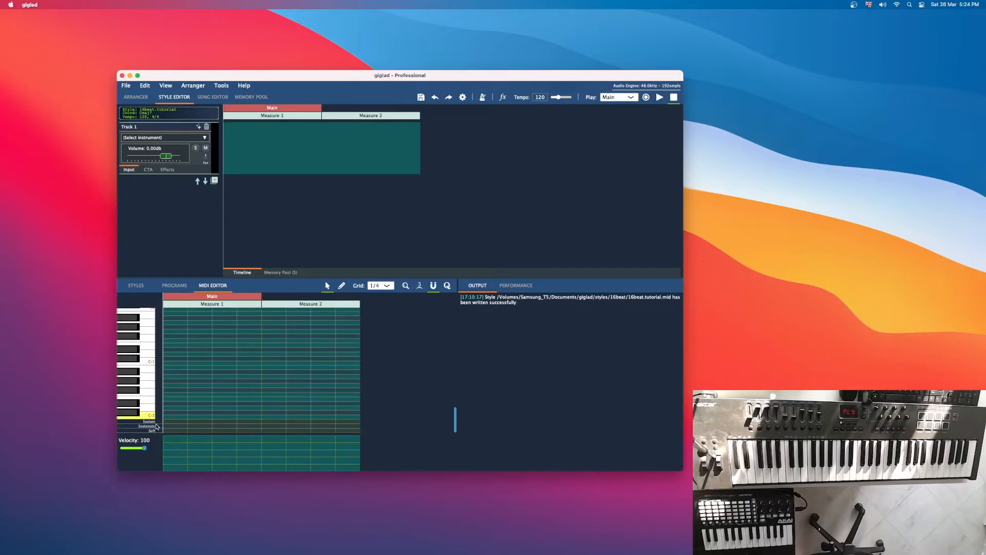
pyautogui.scroll(3, 200, 389)
pyautogui.scroll(12, 200, 389)
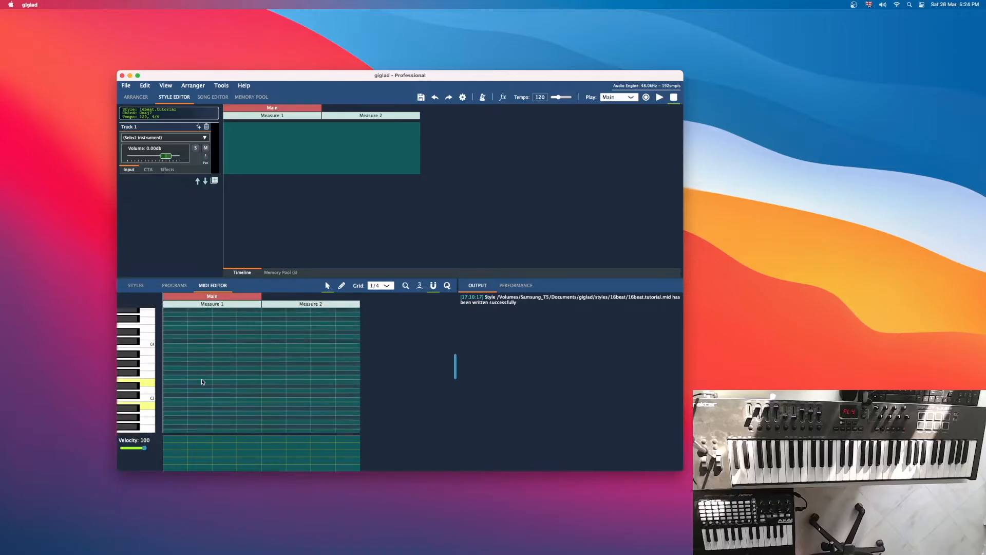
pyautogui.scroll(2, 201, 381)
# Detach the MIDI editor into its own window, enlarge and reposition it, and dock it back
pyautogui.click(166, 86)
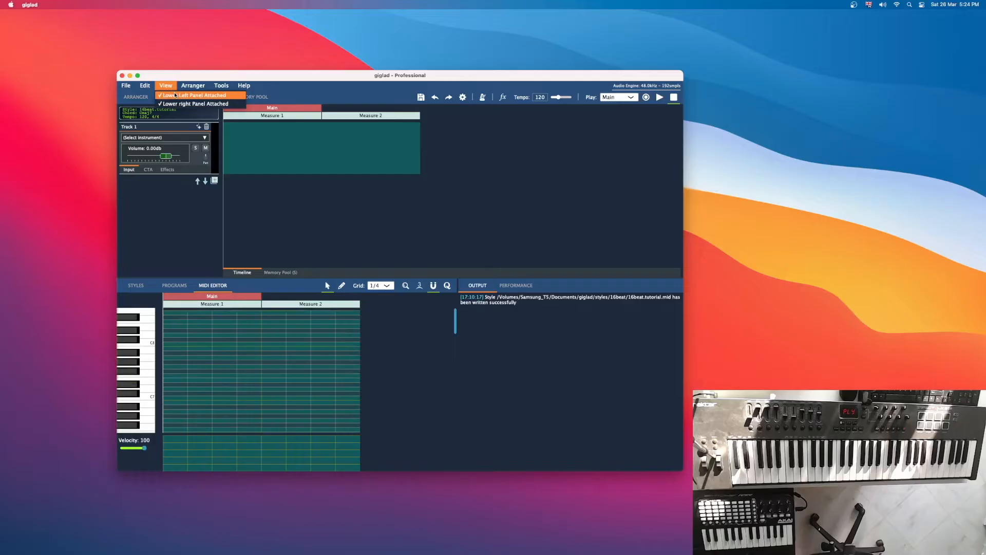
pyautogui.click(175, 95)
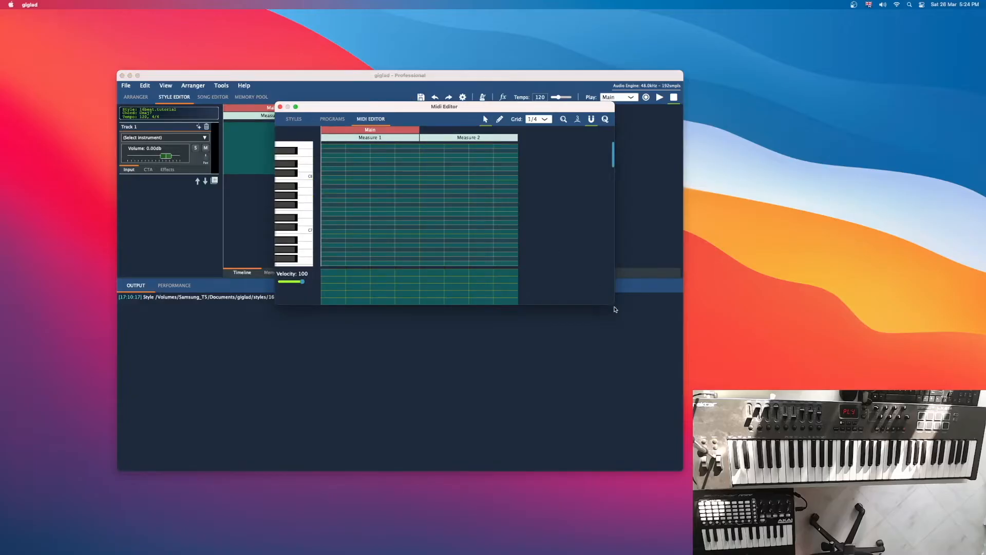
pyautogui.moveTo(614, 305); pyautogui.dragTo(821, 500)
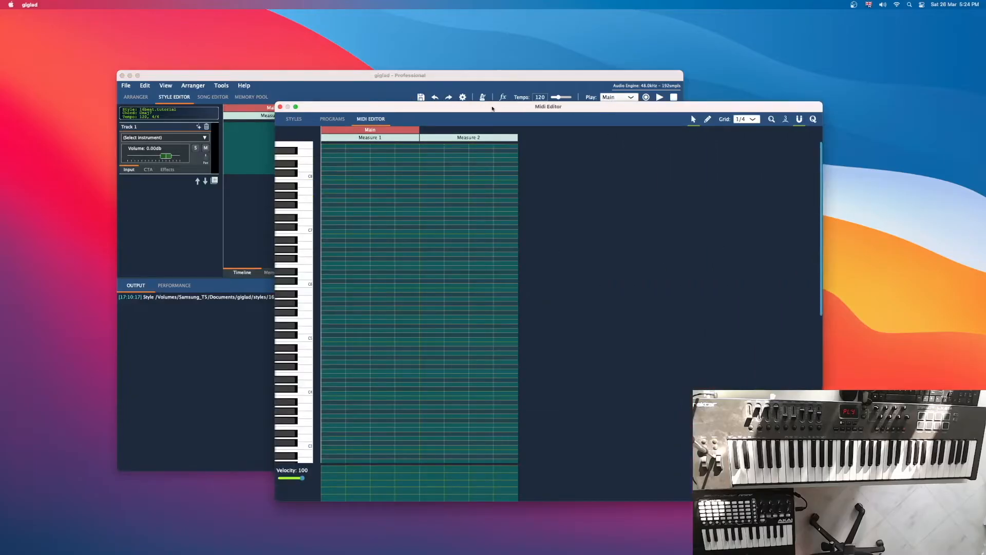
pyautogui.moveTo(494, 109); pyautogui.dragTo(382, 80)
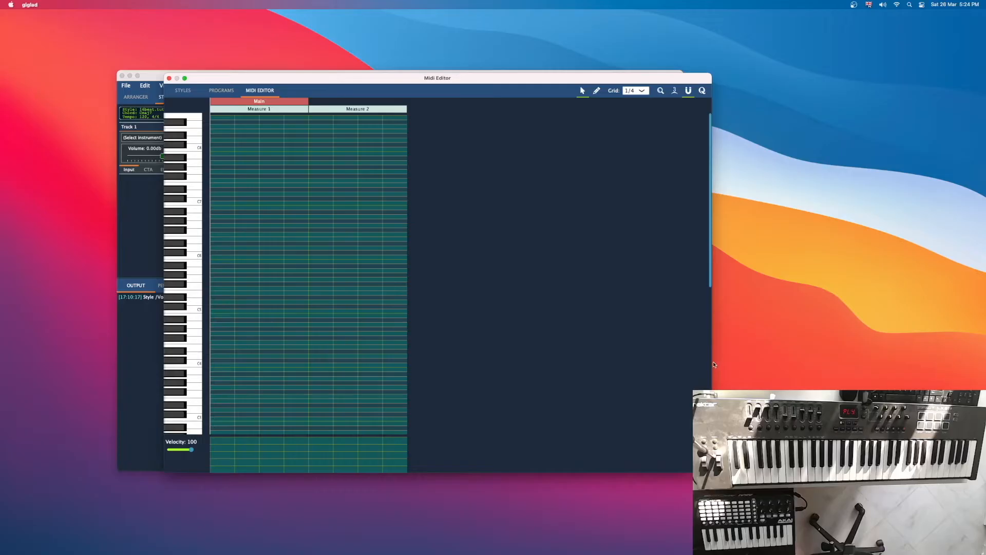
pyautogui.moveTo(712, 365); pyautogui.dragTo(793, 360)
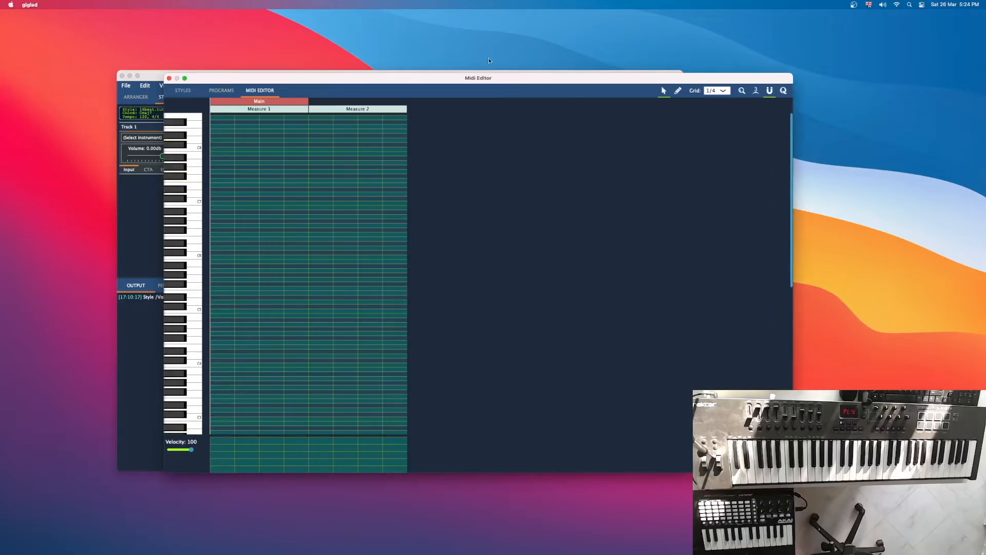
pyautogui.click(170, 79)
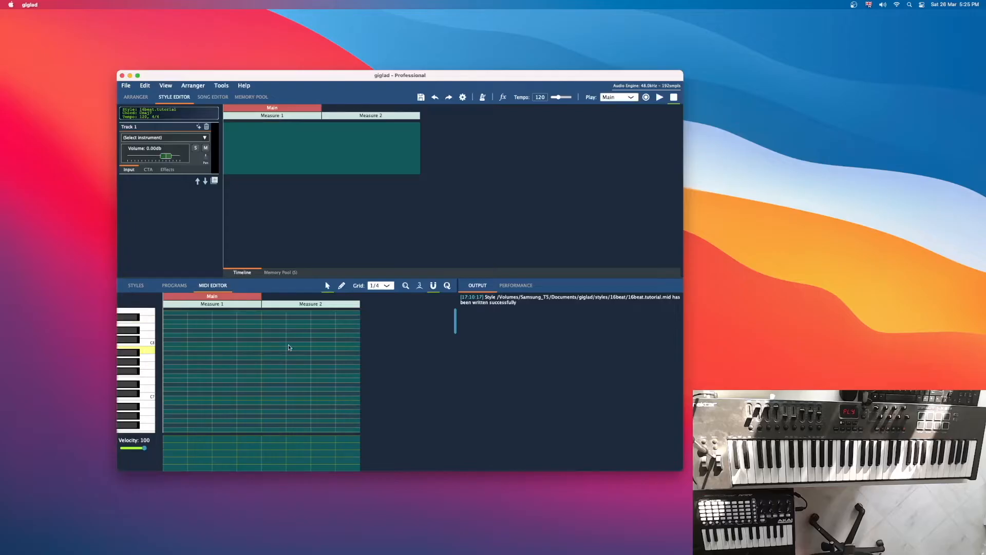
# Rename the Main section to Verse
pyautogui.click(282, 109)
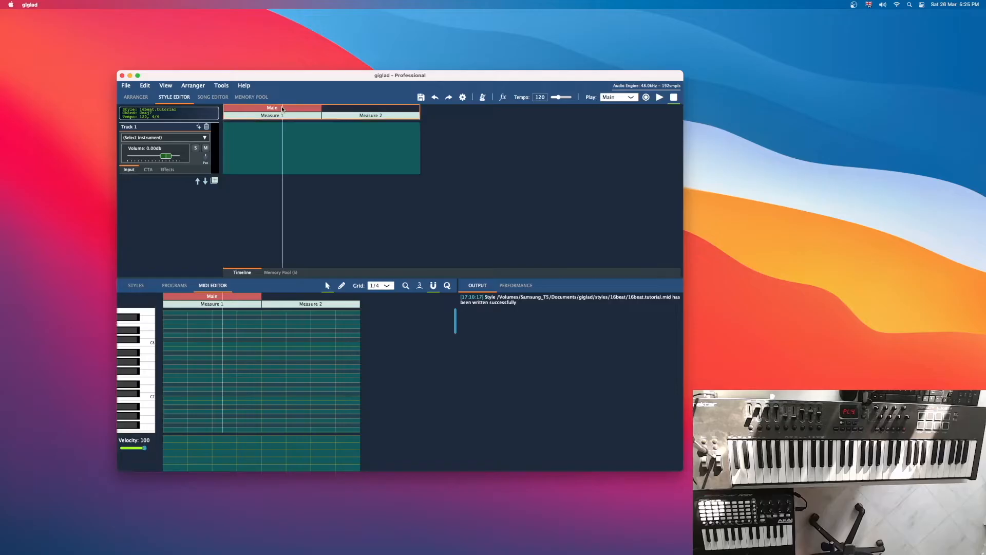
pyautogui.rightClick(268, 110)
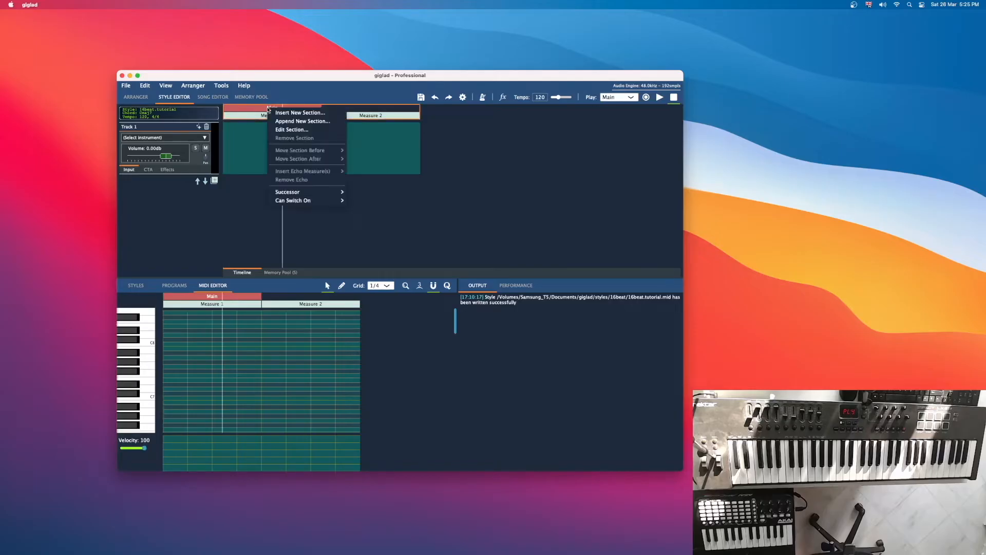
pyautogui.click(293, 130)
pyautogui.write('Verse')
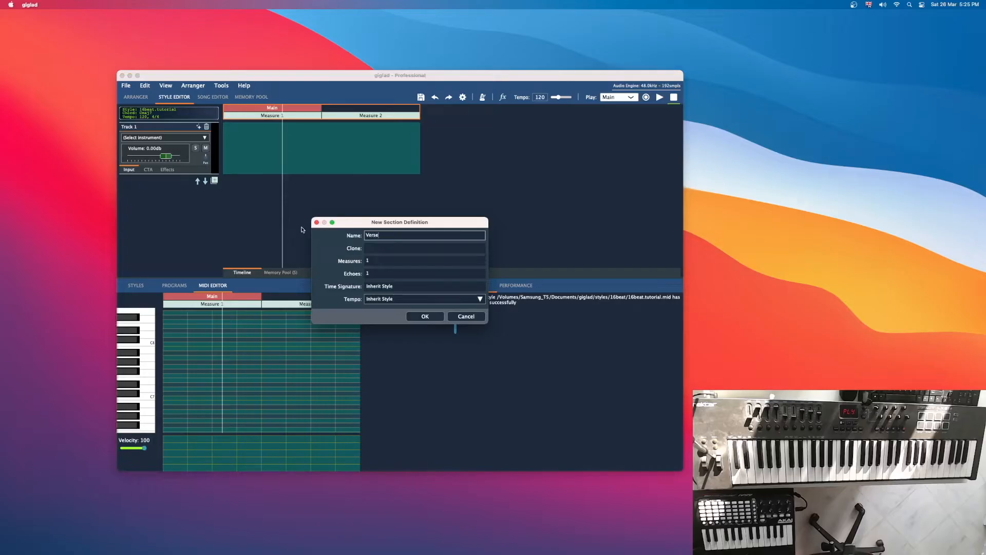
pyautogui.click(425, 317)
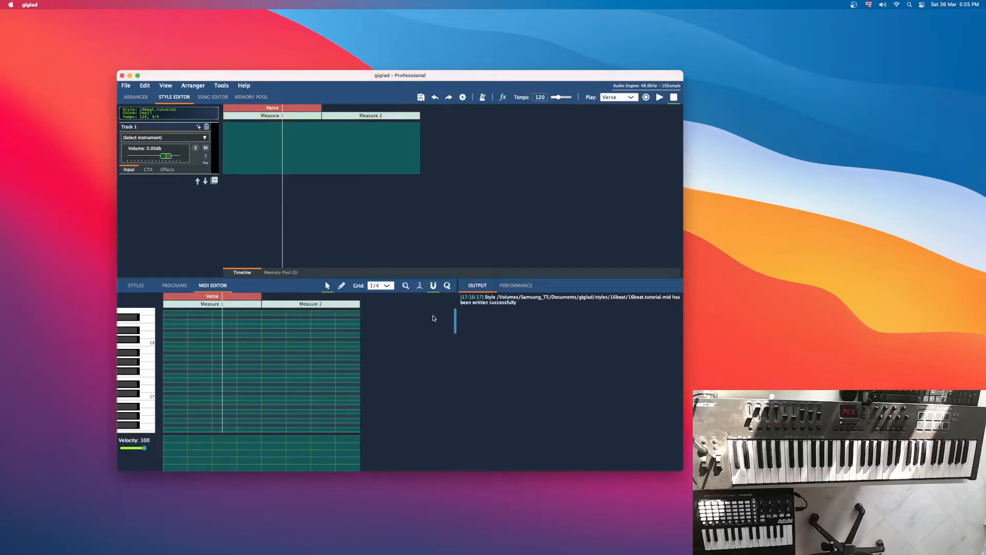
# Append one measure after Measure 1 in the Verse section
pyautogui.rightClick(276, 120)
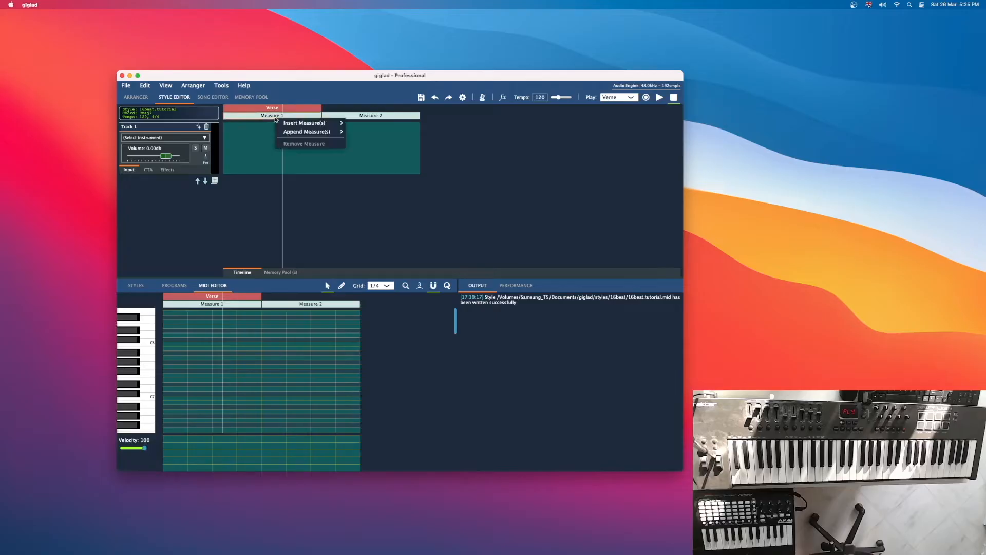
pyautogui.moveTo(277, 122)
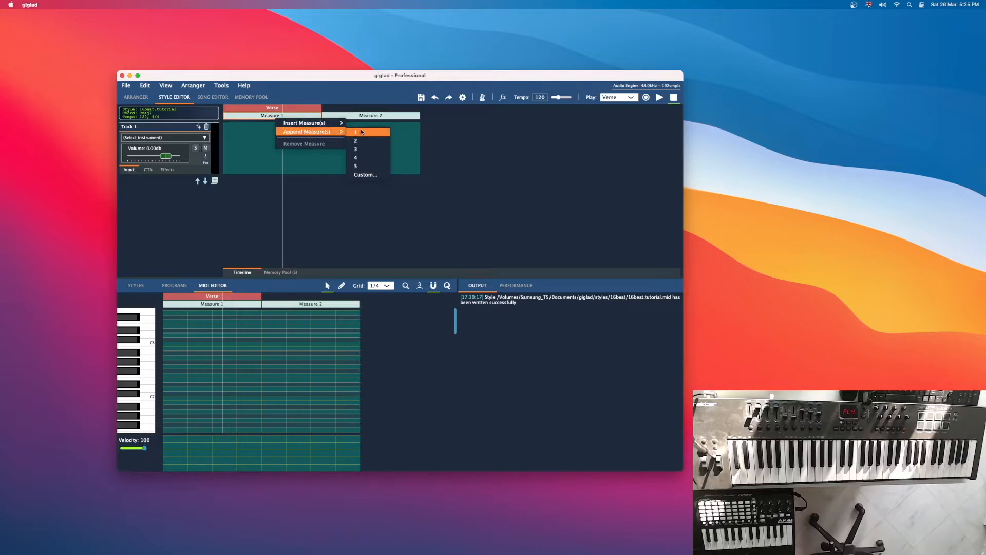
pyautogui.click(362, 132)
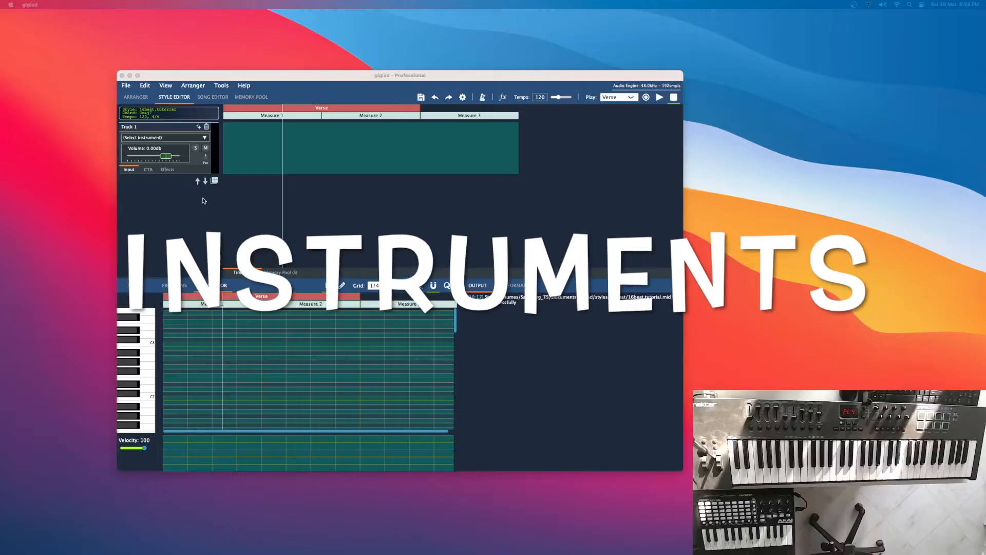
# Try Digital Suburban's Dexed instrument on Track 1 and clear the track's instrument again
pyautogui.click(207, 137)
pyautogui.moveTo(220, 145)
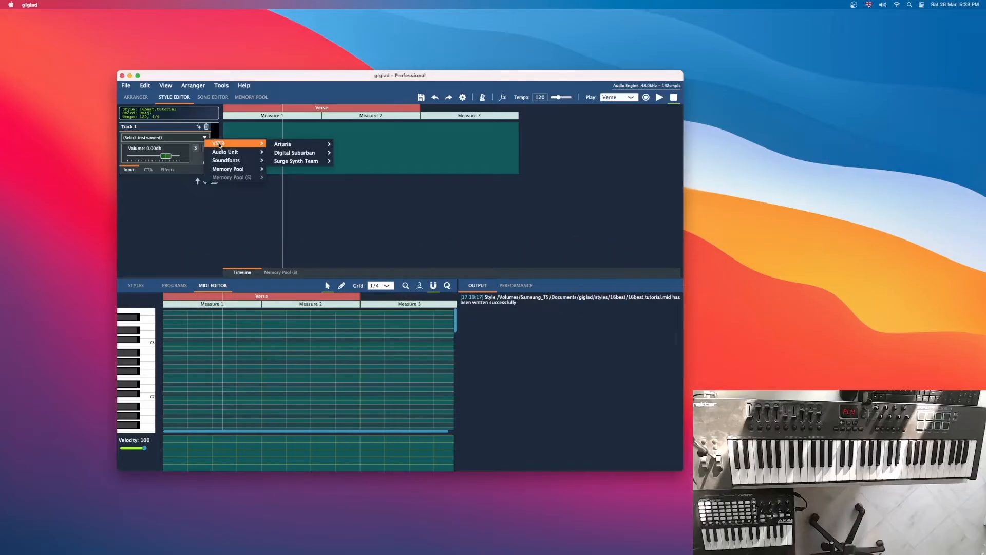
pyautogui.click(345, 157)
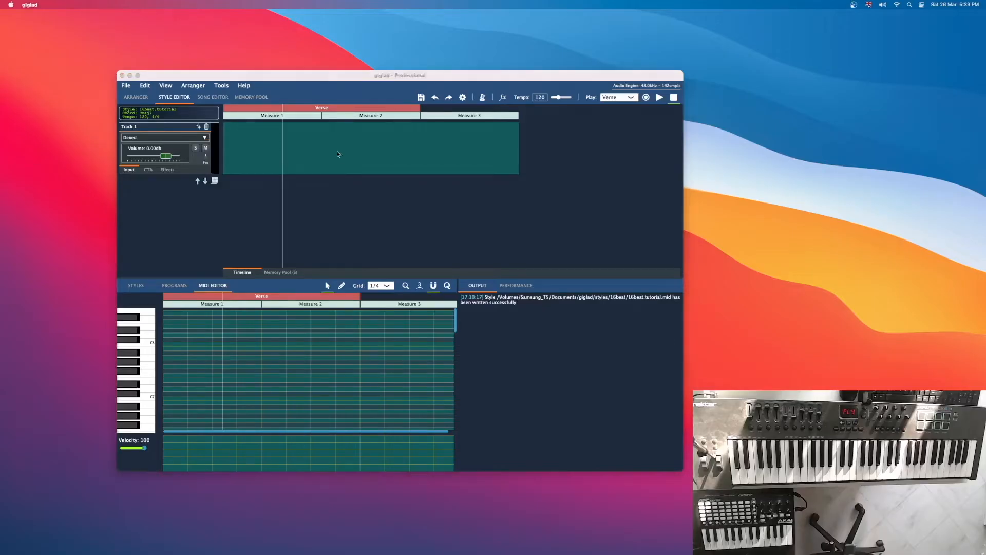
pyautogui.moveTo(359, 137); pyautogui.dragTo(585, 137)
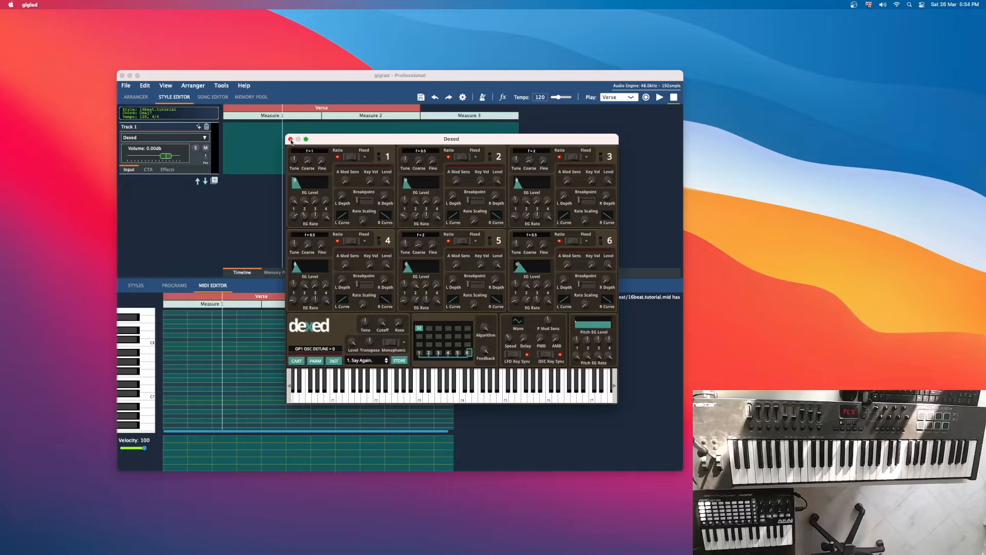
pyautogui.click(291, 139)
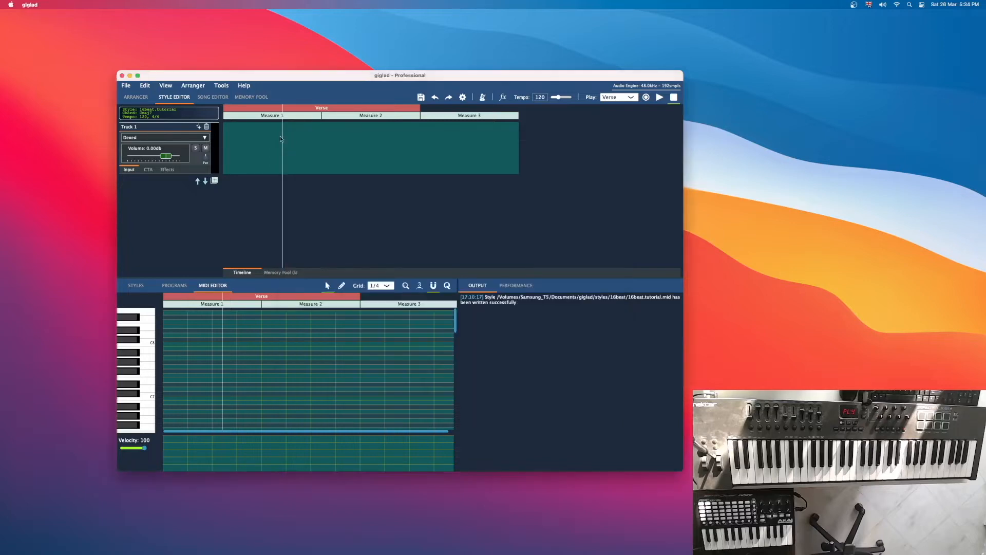
pyautogui.click(205, 137)
pyautogui.click(238, 218)
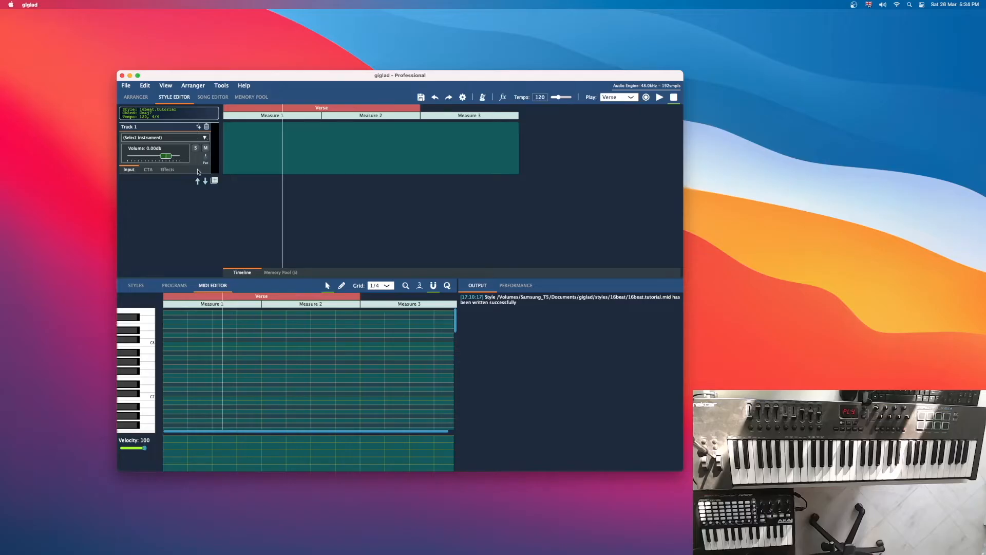
# Add a second track to the style, show the style's memory pool and maximize the window
pyautogui.click(214, 180)
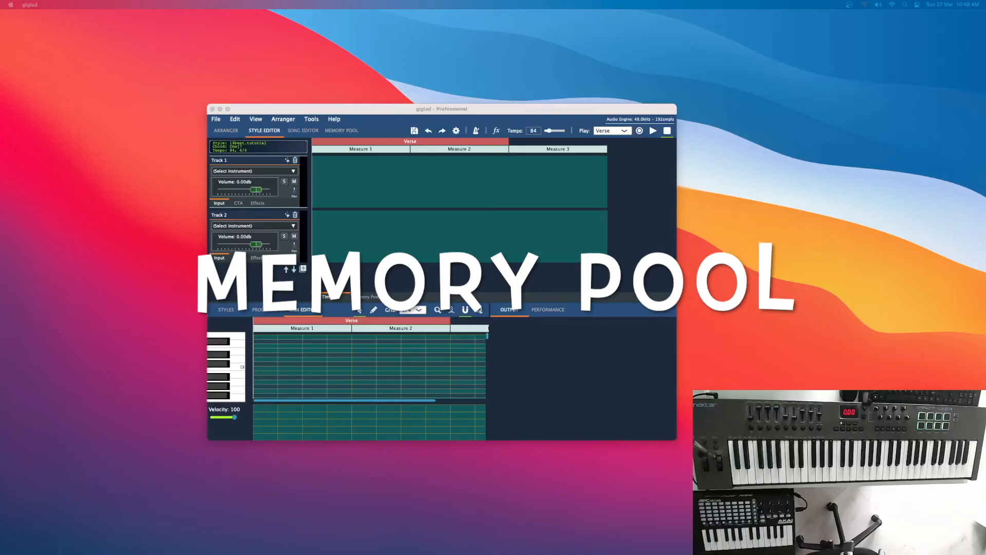
pyautogui.click(368, 296)
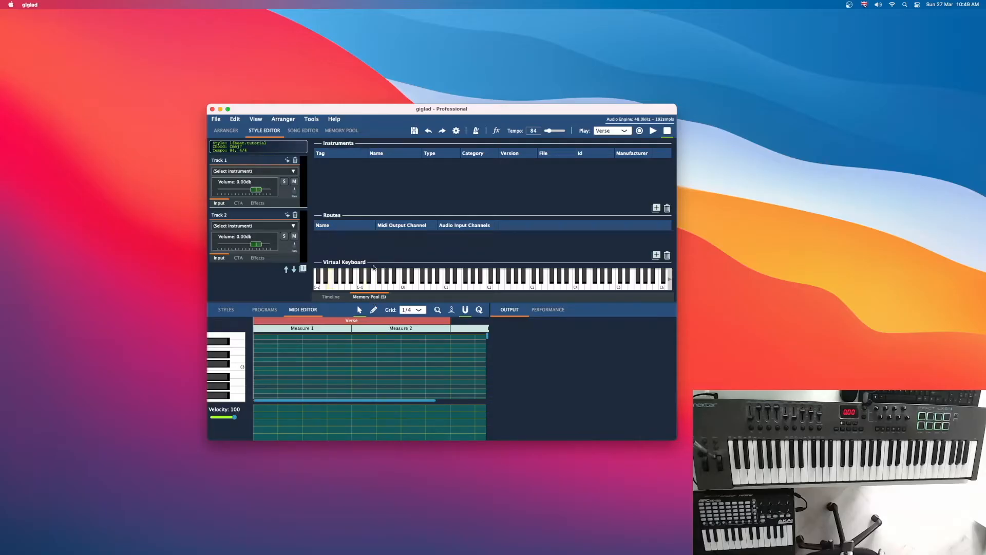
pyautogui.doubleClick(492, 109)
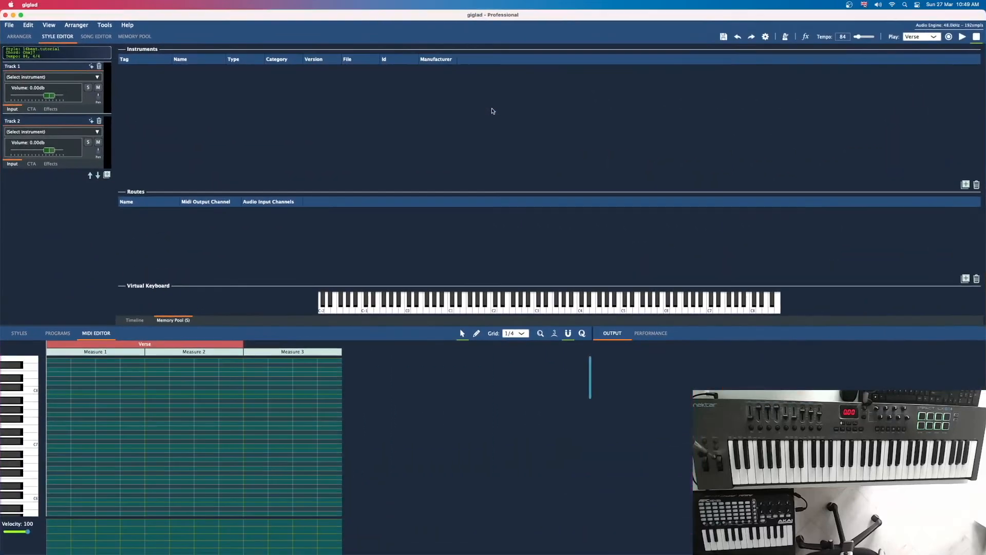
# Add the Native Instruments Kontakt Audio Unit to the memory pool's instruments and put its plug-in window away
pyautogui.click(965, 185)
pyautogui.moveTo(940, 200)
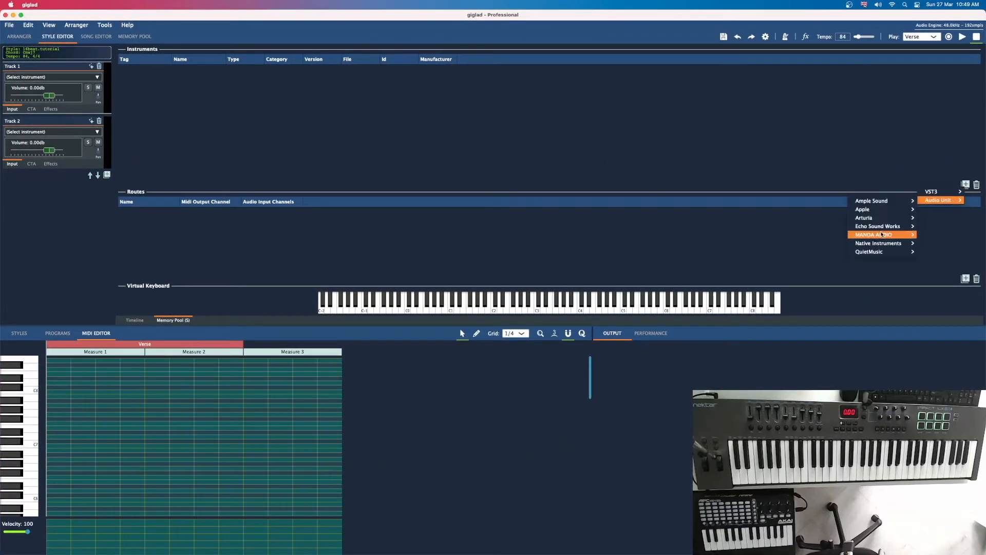
pyautogui.moveTo(881, 234)
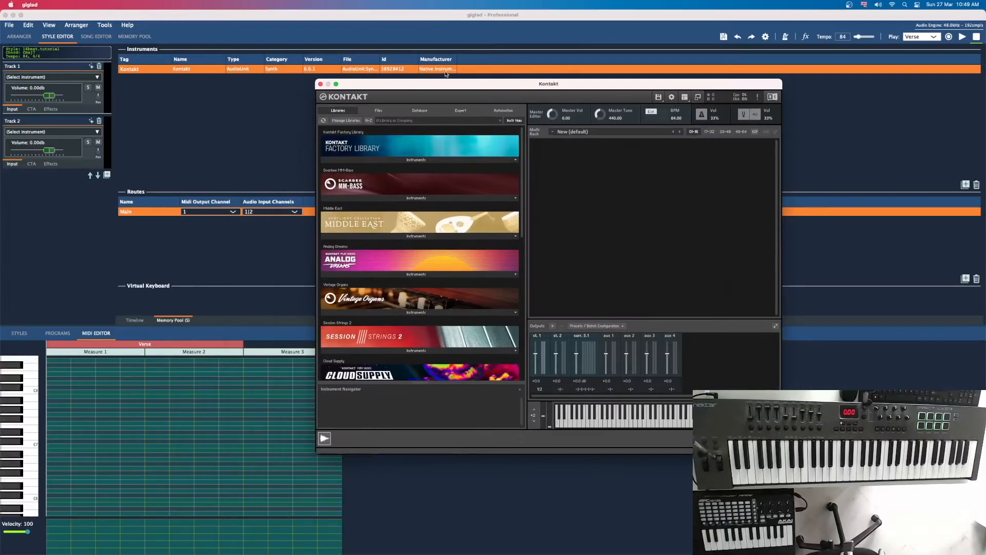
pyautogui.click(252, 142)
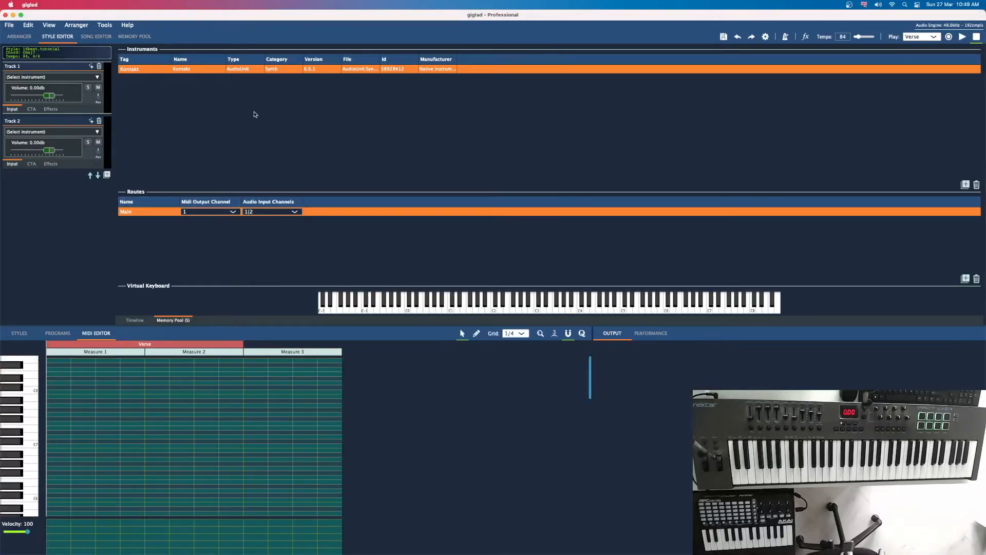
# Rename Kontakt's Main route to Drums and add two more routes named Guitar and Background
pyautogui.doubleClick(144, 213)
pyautogui.write('s')
pyautogui.click(965, 278)
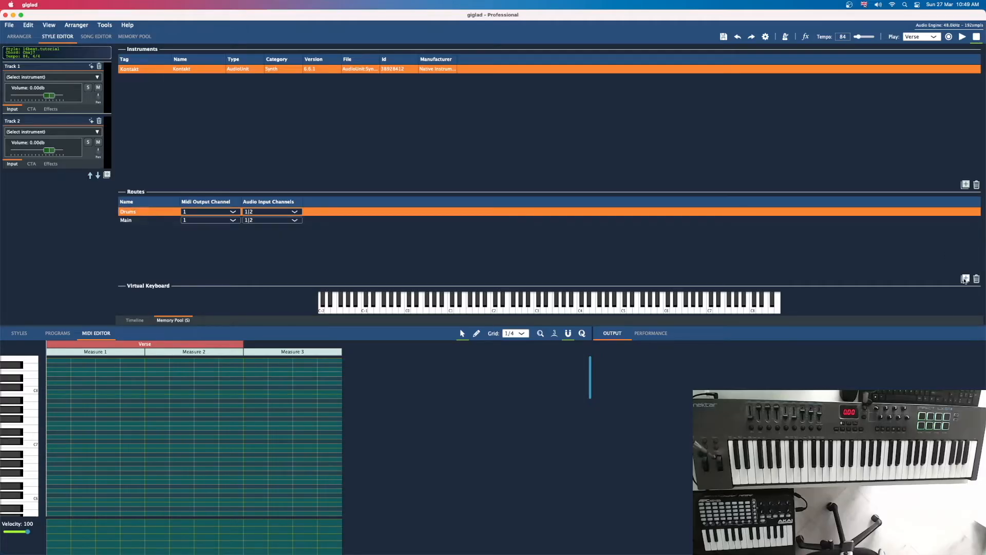
pyautogui.click(129, 221)
pyautogui.write('Guitar')
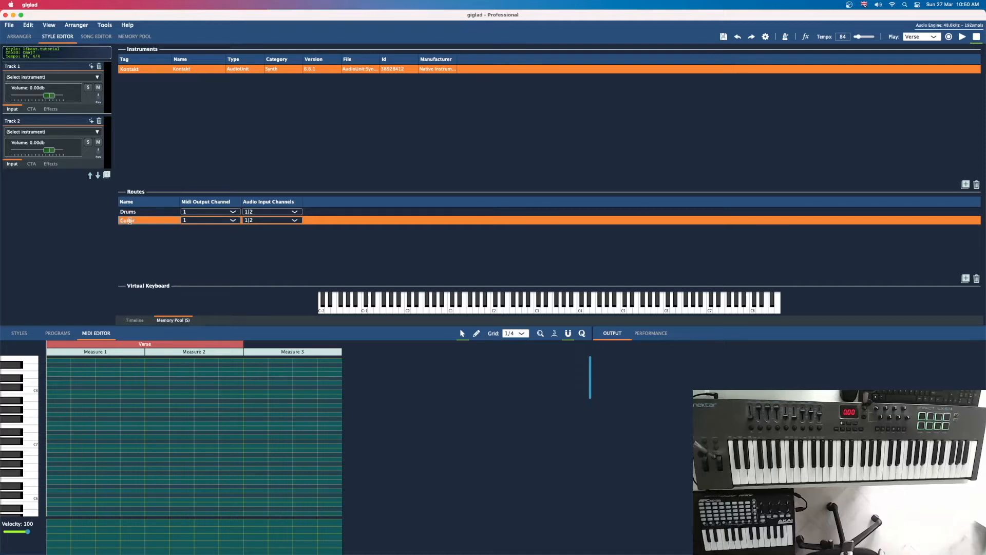
pyautogui.press('Return')
pyautogui.click(966, 278)
pyautogui.doubleClick(131, 229)
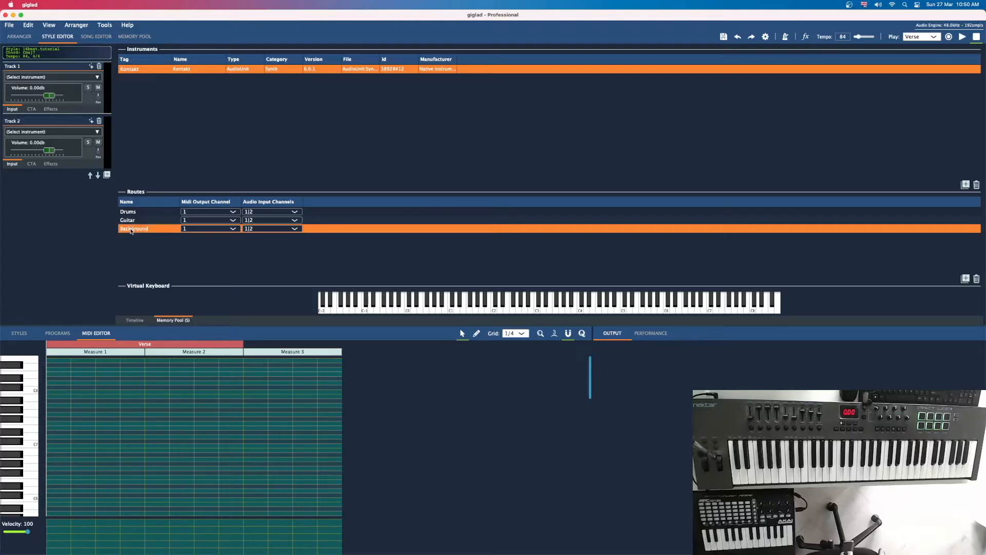
# Set the MIDI output channel to 2 for the Guitar route and 3 for the Background route
pyautogui.click(203, 221)
pyautogui.click(197, 232)
pyautogui.click(205, 229)
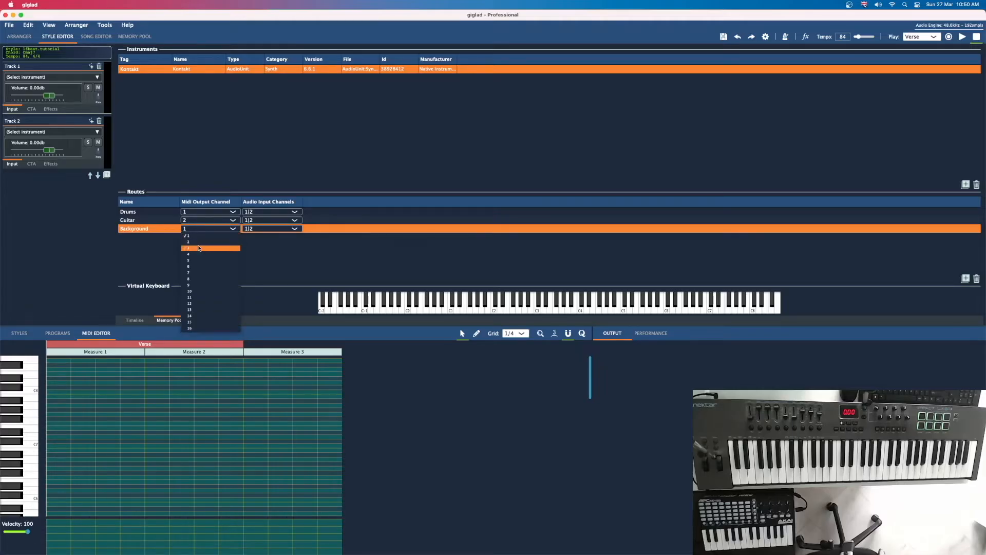
pyautogui.click(199, 248)
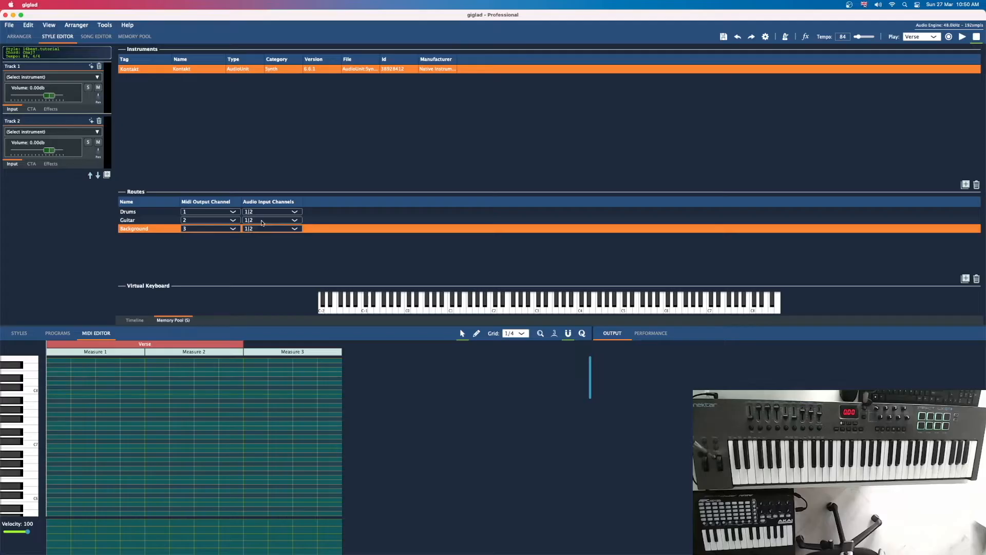
# Set the audio input channels to 3|4 for the Guitar route and 5|6 for the Background route
pyautogui.click(262, 226)
pyautogui.click(260, 234)
pyautogui.click(259, 228)
pyautogui.click(257, 248)
pyautogui.click(277, 228)
pyautogui.click(272, 242)
pyautogui.click(264, 229)
pyautogui.click(259, 248)
# Reopen Kontakt, load Session Kit - Full from the Studio Drummer library and minimize the instrument in the rack
pyautogui.doubleClick(193, 70)
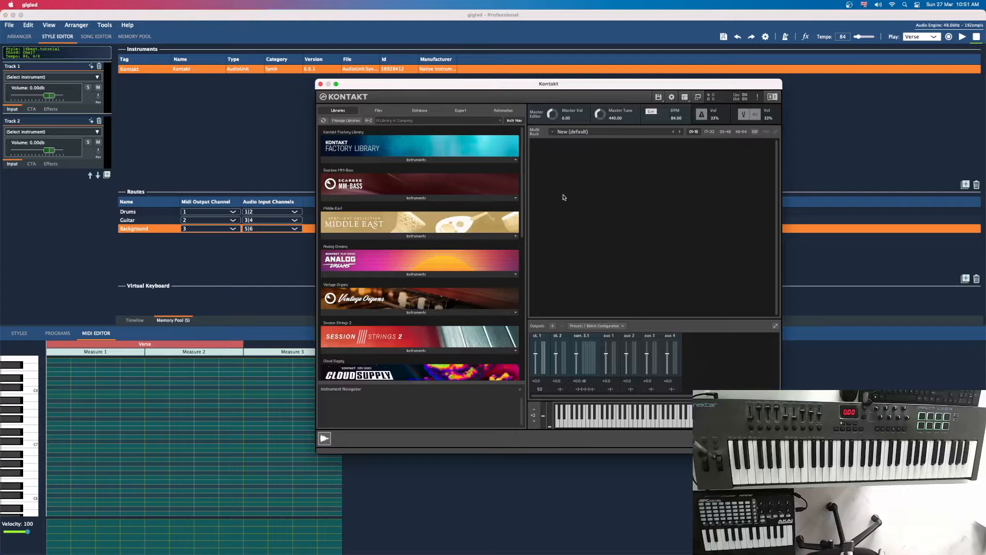
pyautogui.scroll(-8, 419, 280)
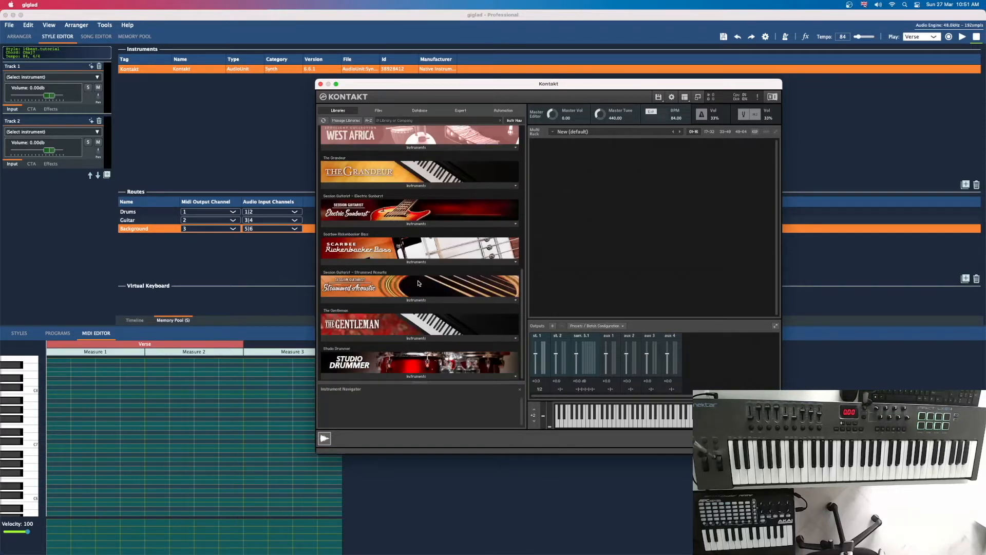
pyautogui.click(425, 378)
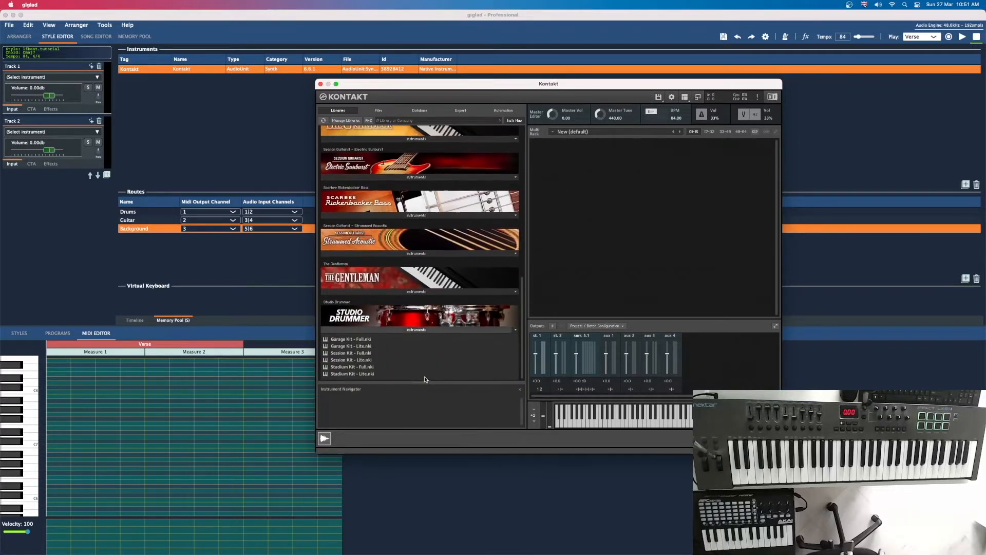
pyautogui.click(352, 354)
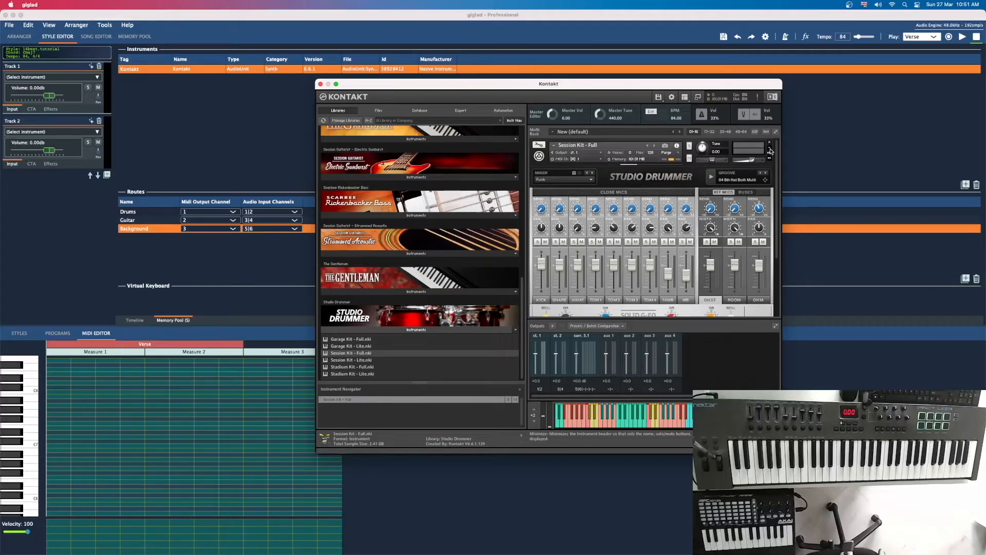
pyautogui.click(770, 151)
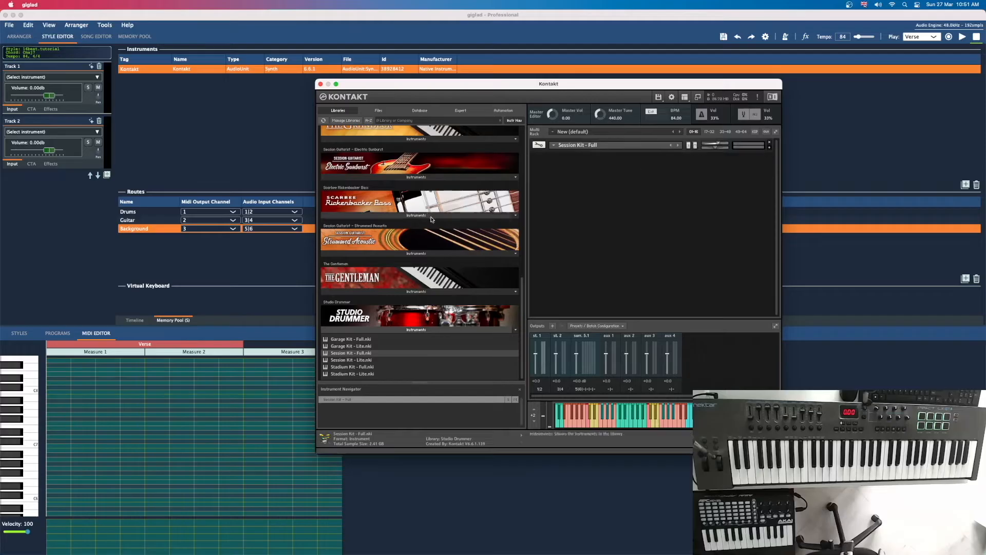
# Load the Strummed Acoustic instrument into Kontakt's rack and move the Kontakt window clear of the routes table
pyautogui.click(421, 254)
pyautogui.click(357, 263)
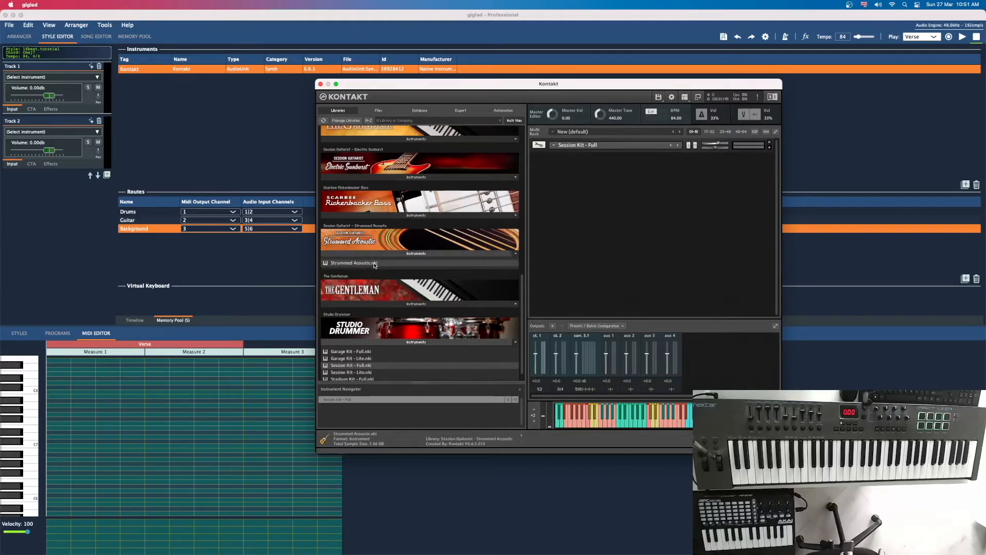
pyautogui.moveTo(359, 267); pyautogui.dragTo(647, 202)
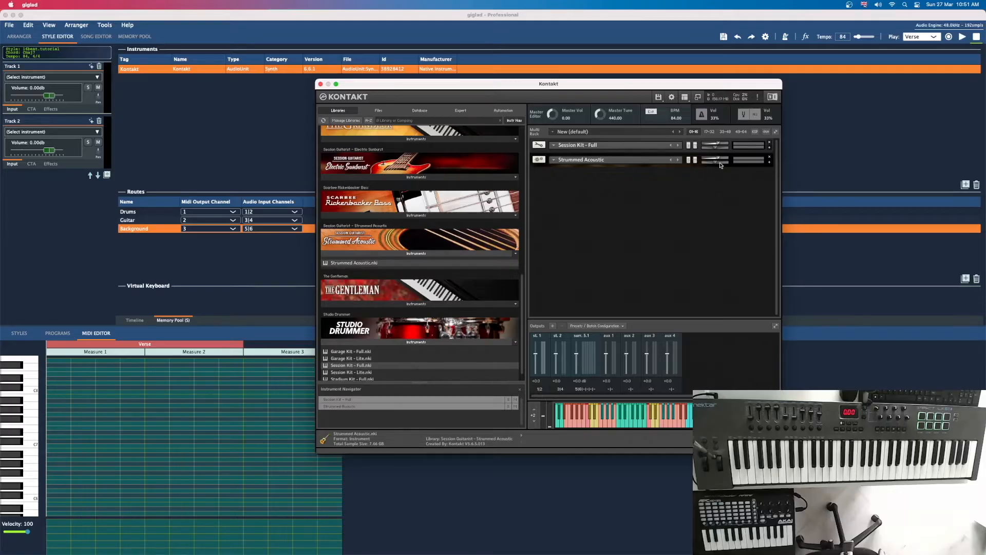
pyautogui.moveTo(605, 86); pyautogui.dragTo(660, 96)
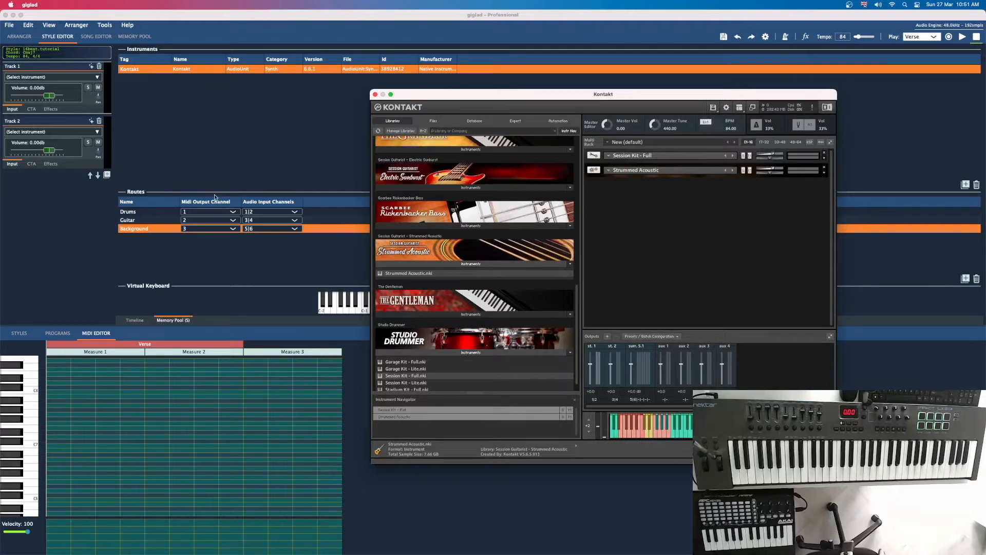
# Check Session Kit - Full's output settings, and route the Strummed Acoustic instrument's output to st. 2
pyautogui.click(824, 160)
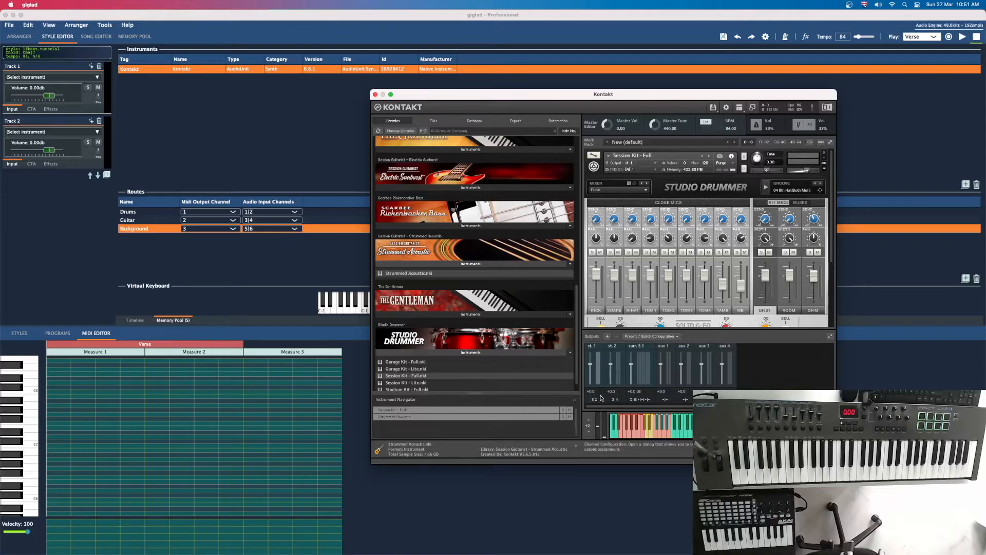
pyautogui.click(824, 158)
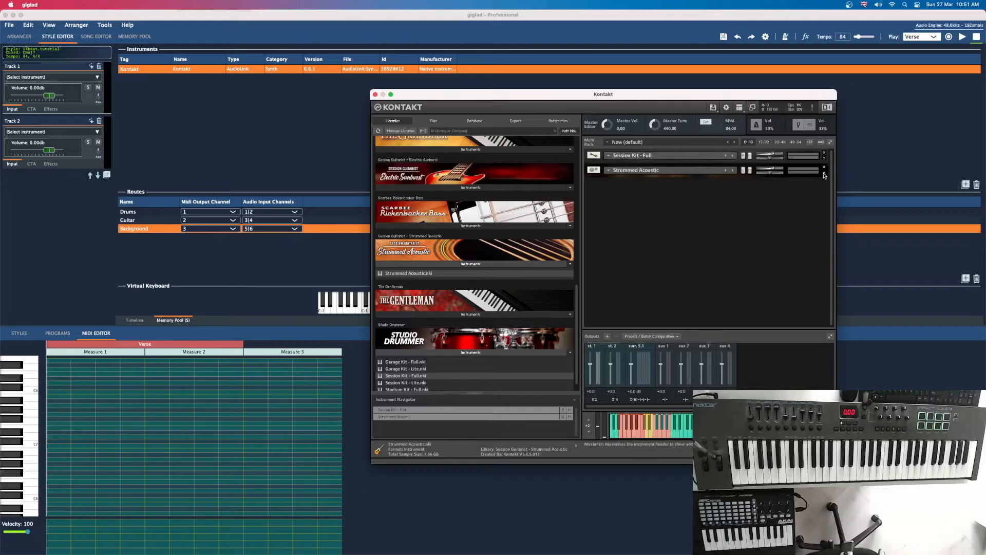
pyautogui.click(824, 173)
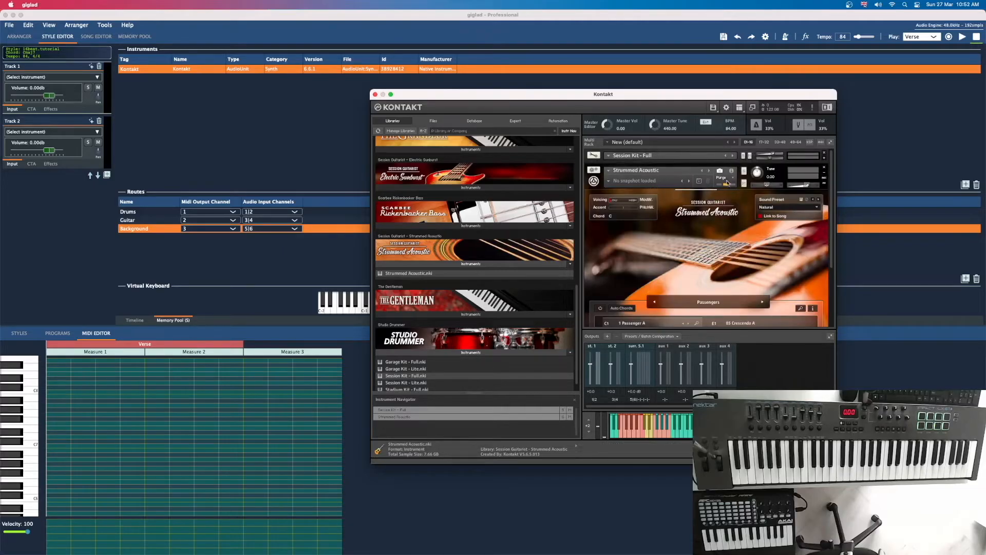
pyautogui.click(731, 171)
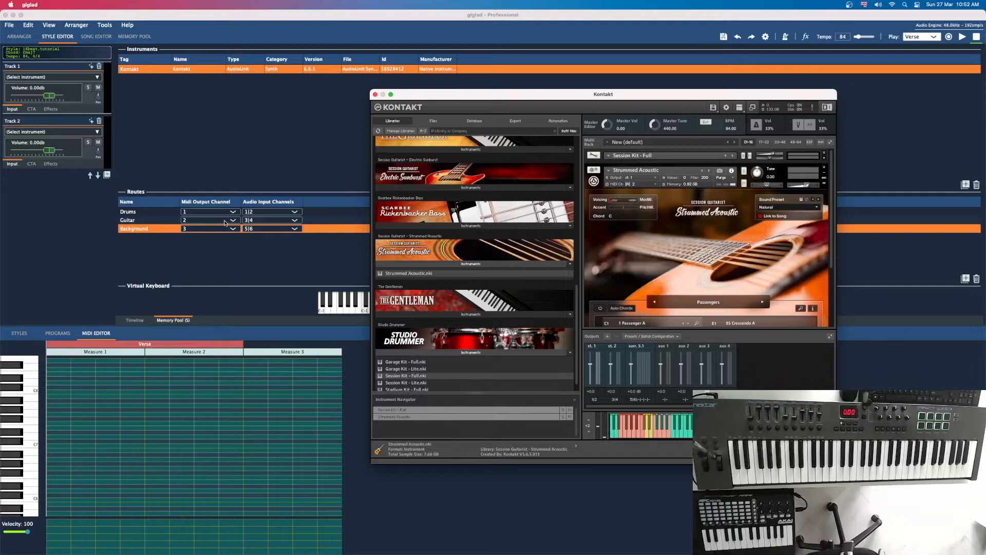
pyautogui.click(656, 181)
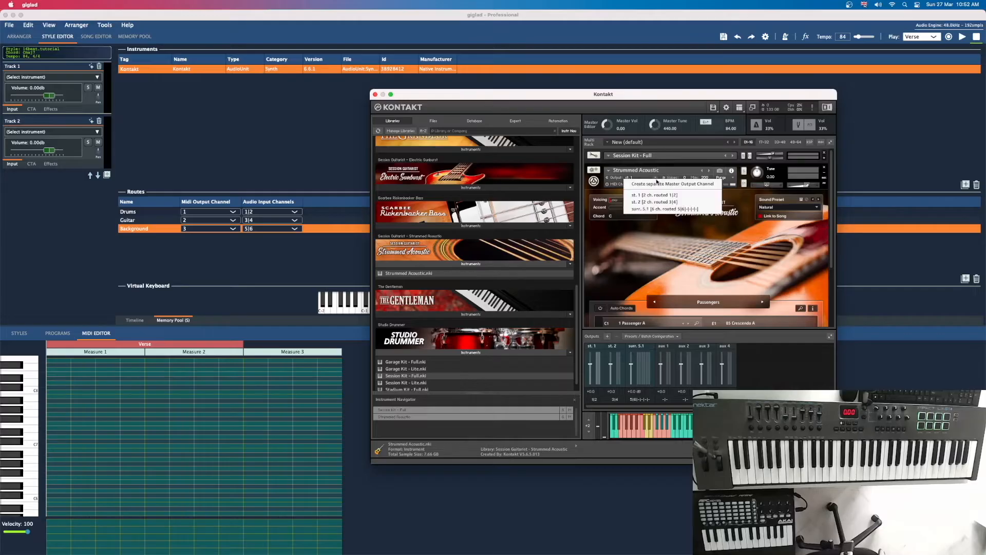
pyautogui.click(660, 202)
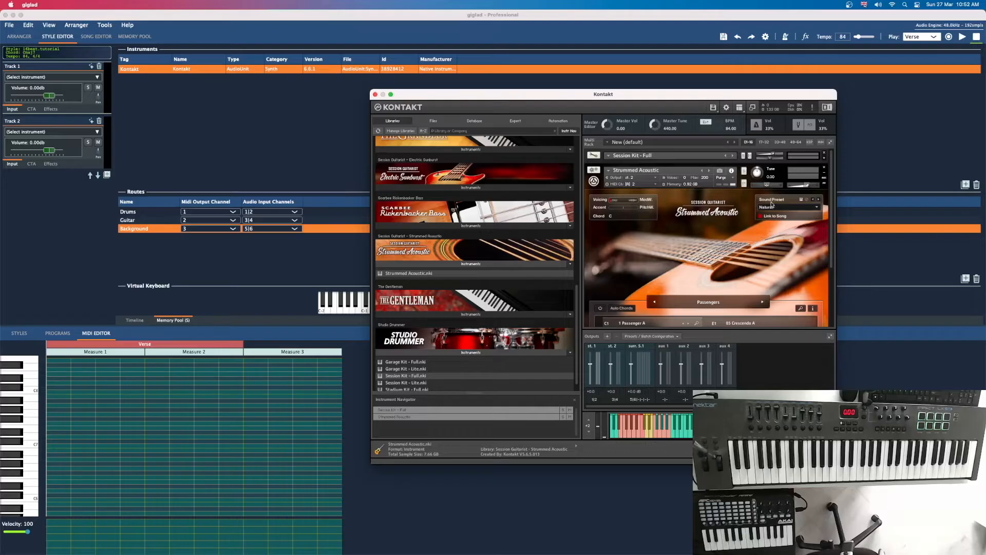
pyautogui.click(824, 176)
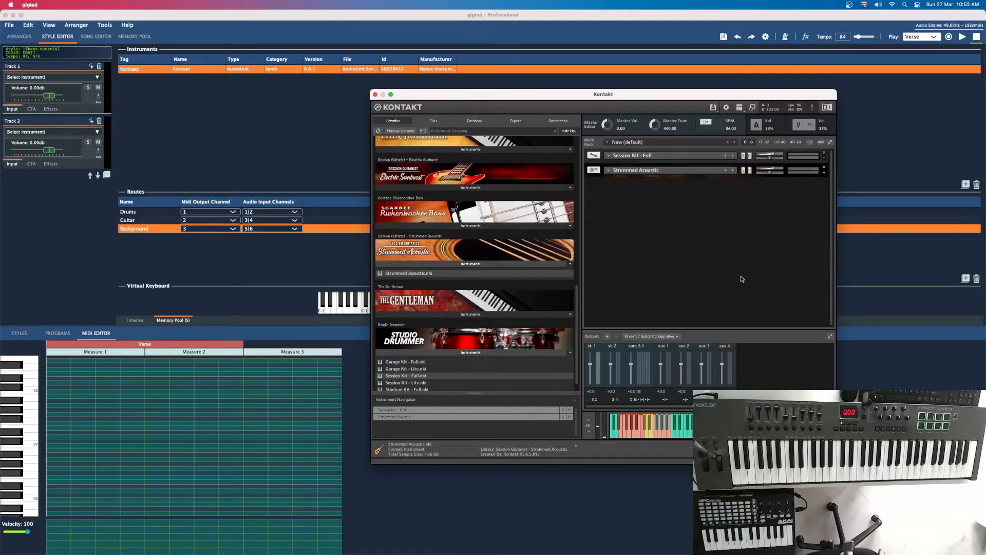
# Clear Kontakt's output section and create one individual channel per loaded instrument, merging the group outputs, and return to giglad
pyautogui.click(679, 337)
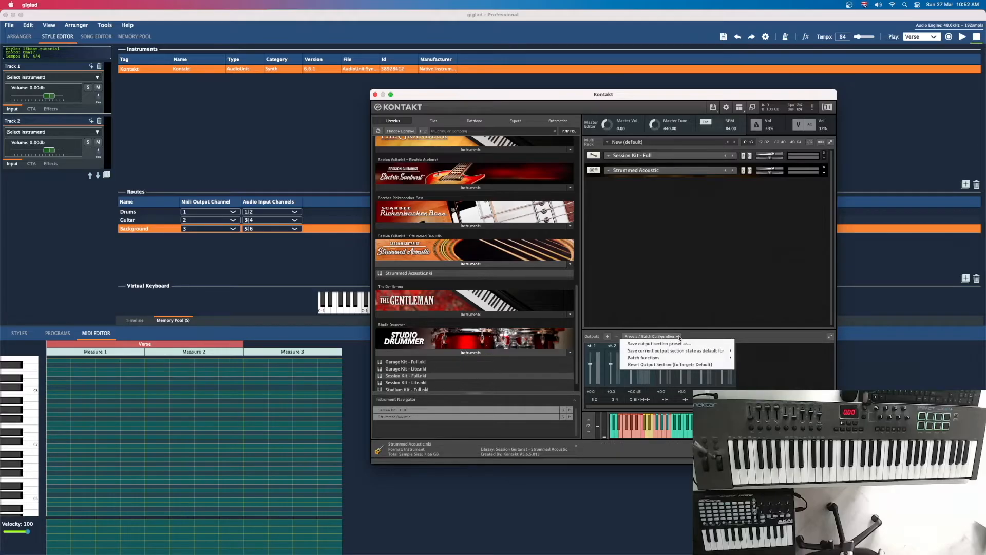
pyautogui.moveTo(666, 358)
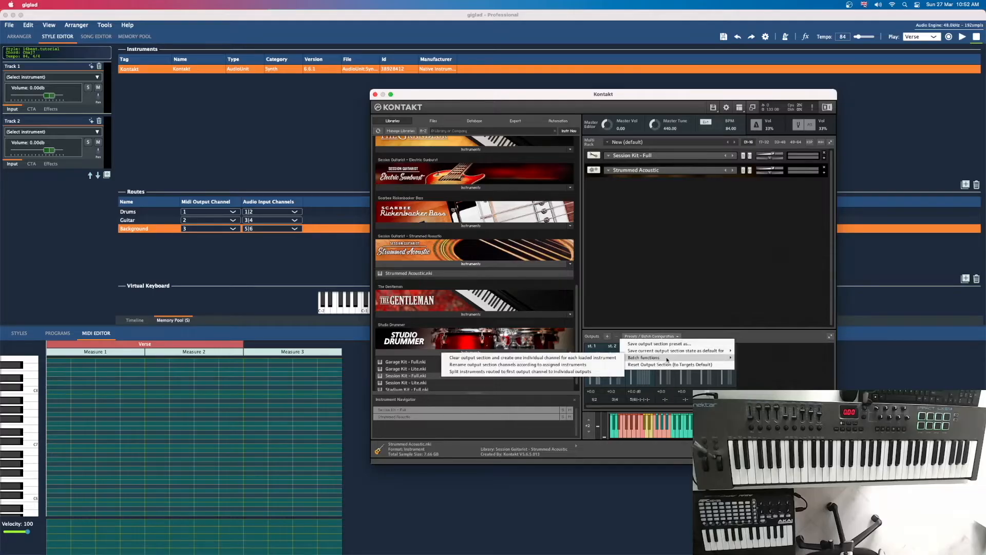
pyautogui.click(575, 358)
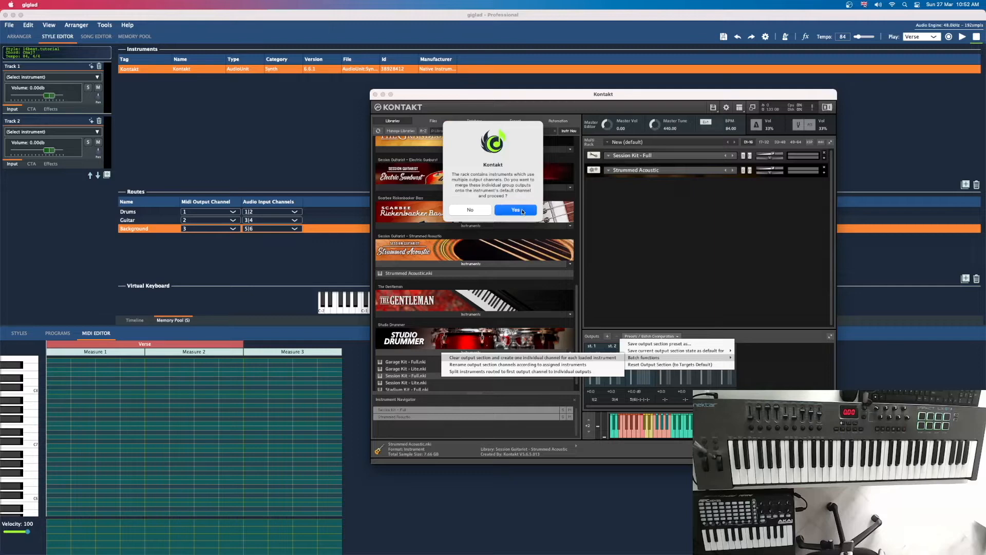
pyautogui.click(519, 212)
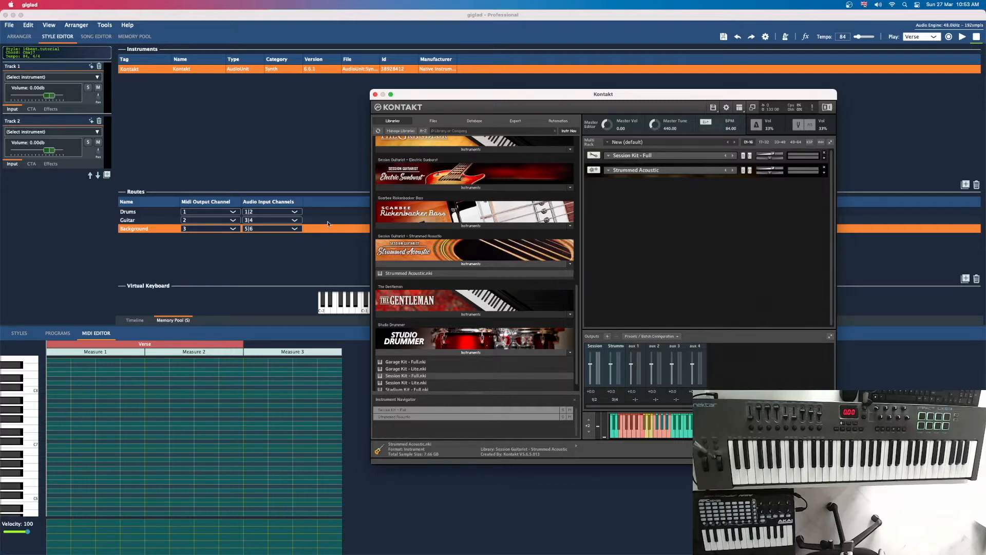
pyautogui.click(344, 271)
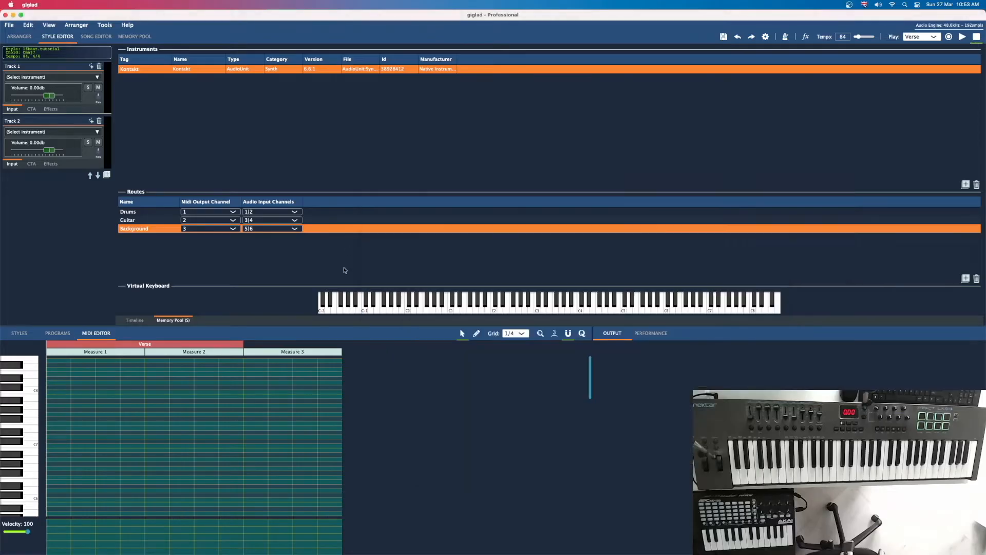
# Select the Drums and Guitar routes in turn to audition them, and compare the routes with Kontakt's output channels
pyautogui.click(327, 223)
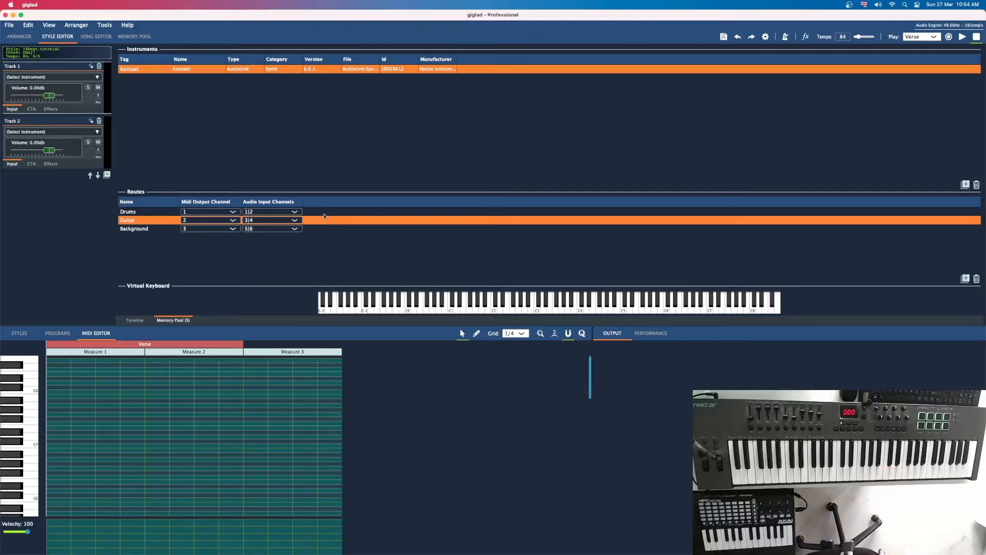
pyautogui.click(321, 227)
pyautogui.click(327, 213)
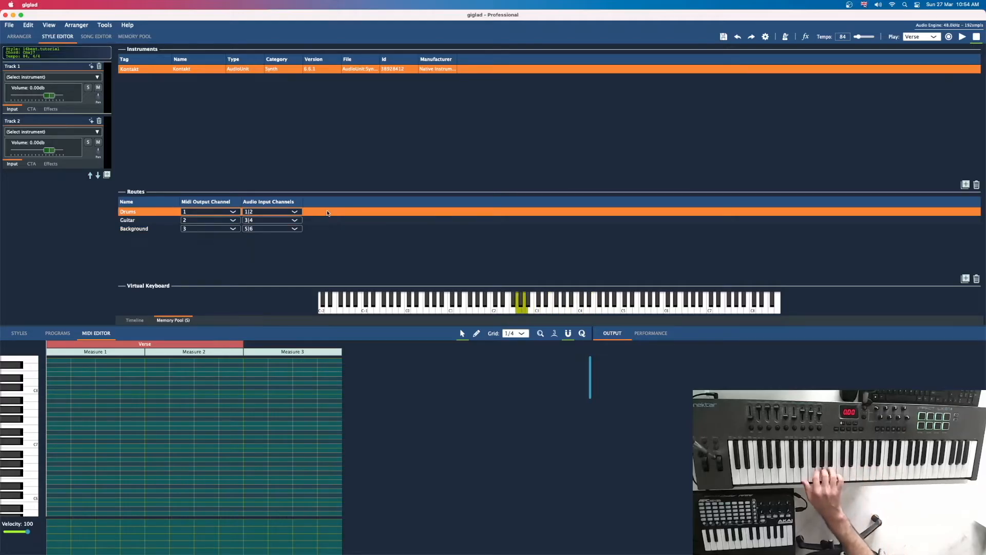
pyautogui.click(366, 221)
pyautogui.doubleClick(332, 70)
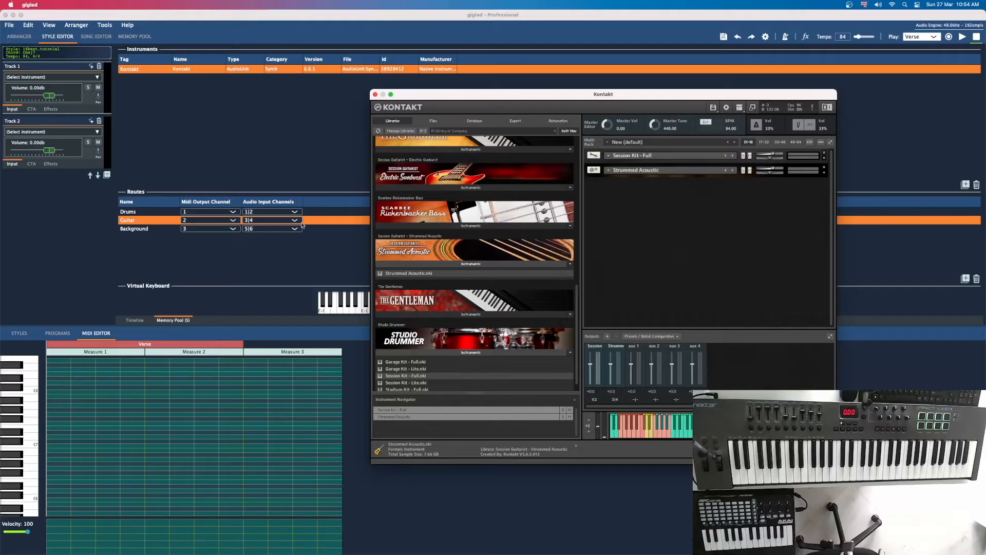
pyautogui.click(282, 268)
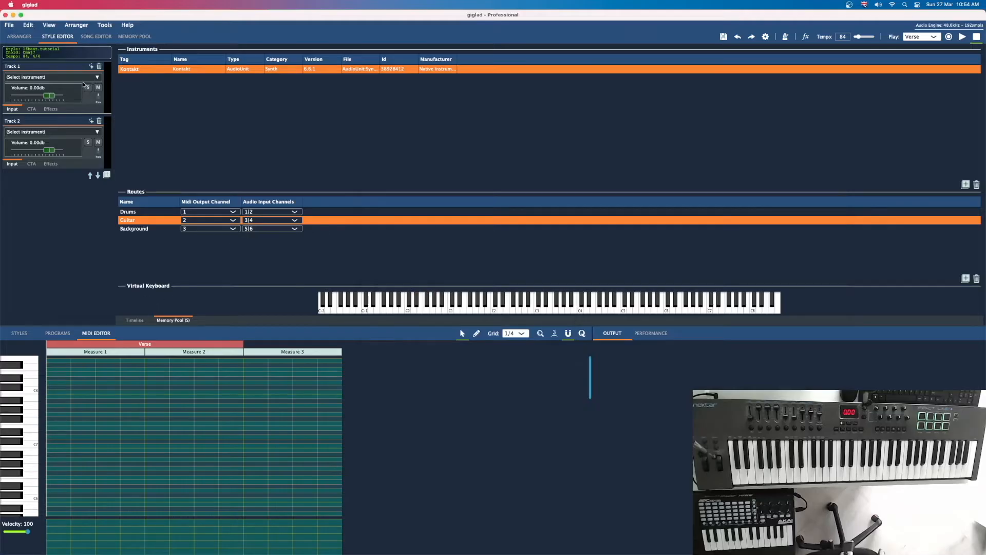
# Assign Kontakt's Drums route from the style's memory pool to Track 1 and its Guitar route to Track 2
pyautogui.click(97, 78)
pyautogui.moveTo(123, 117)
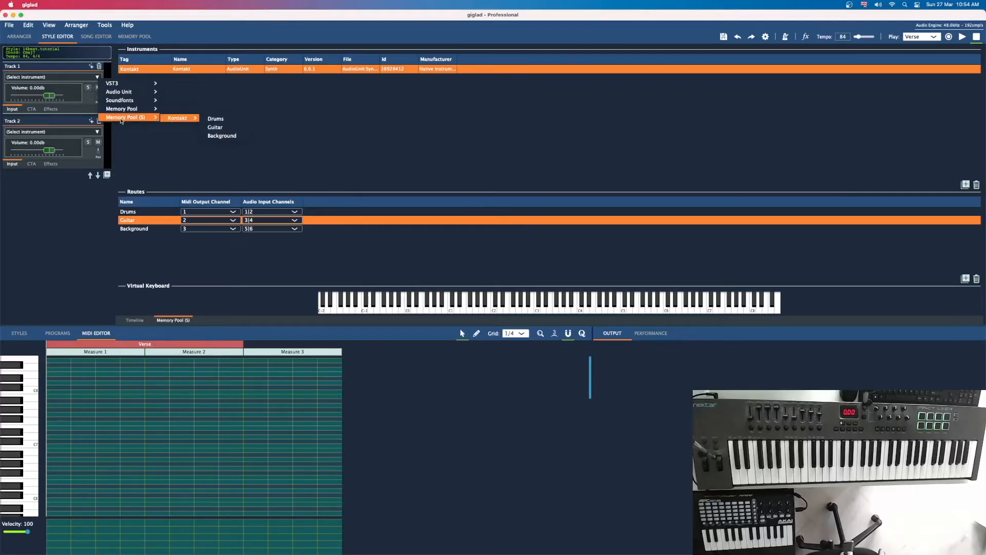
pyautogui.click(223, 119)
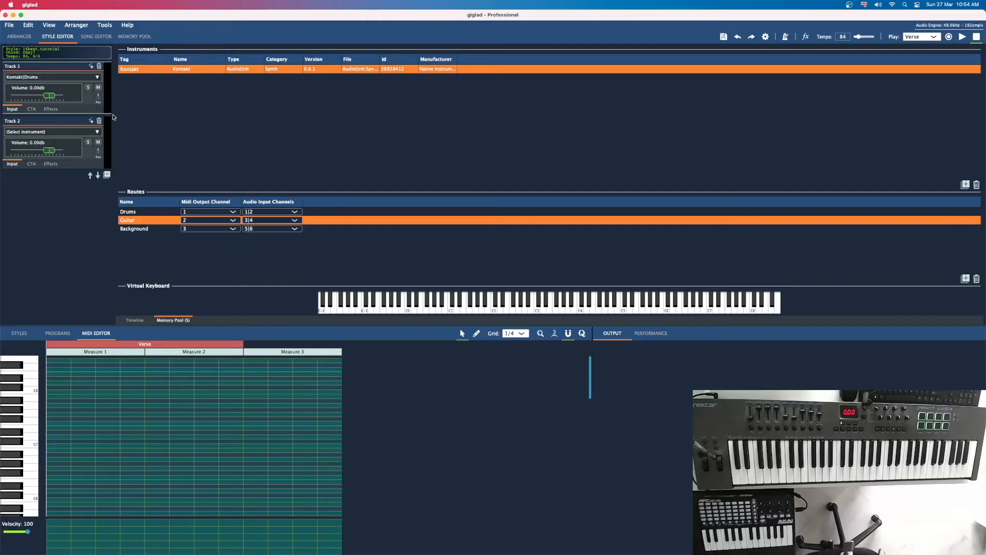
pyautogui.click(97, 132)
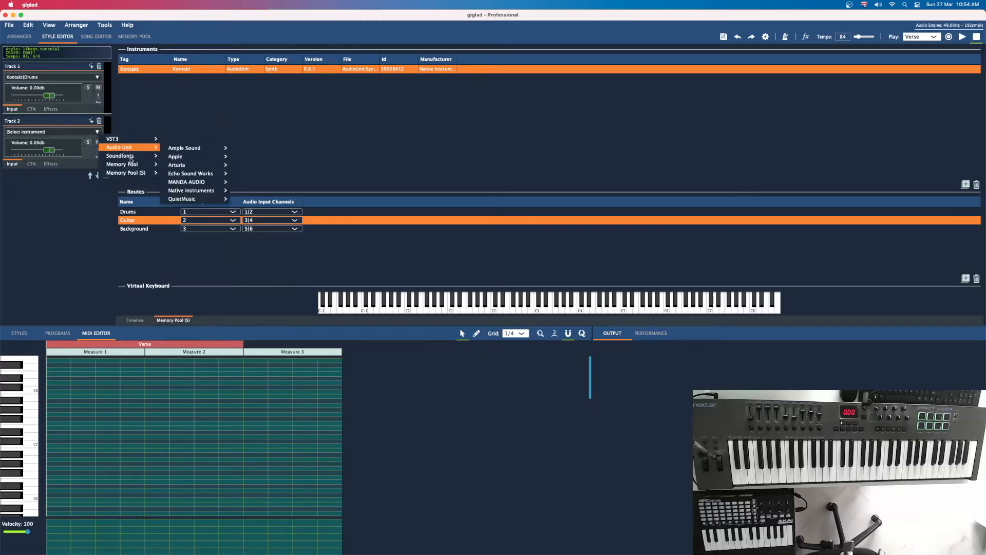
pyautogui.moveTo(136, 173)
pyautogui.moveTo(180, 173)
pyautogui.click(220, 183)
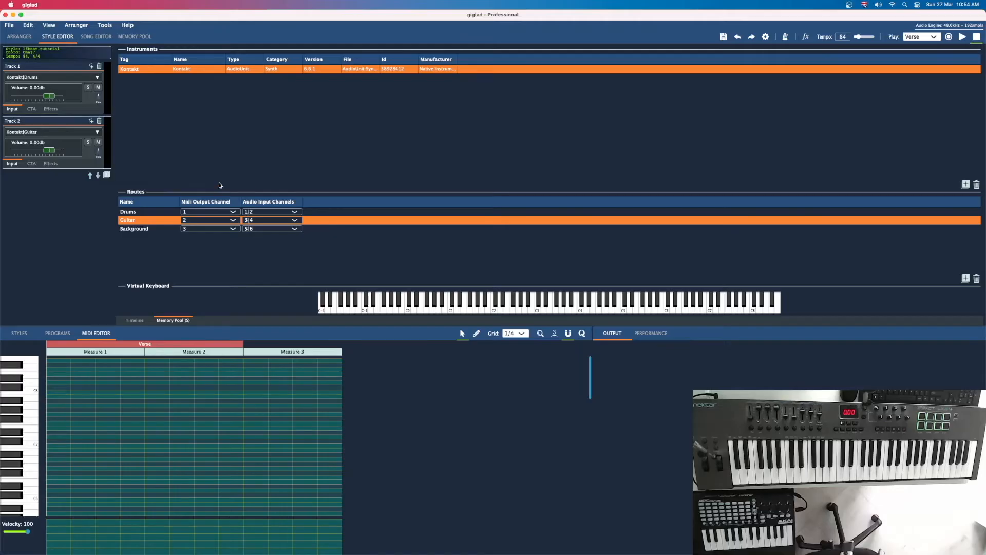
# Rename Track 1 as Drums and Track 2 as Guitar
pyautogui.click(51, 65)
pyautogui.write('Drumn')
pyautogui.press('Return')
pyautogui.doubleClick(28, 121)
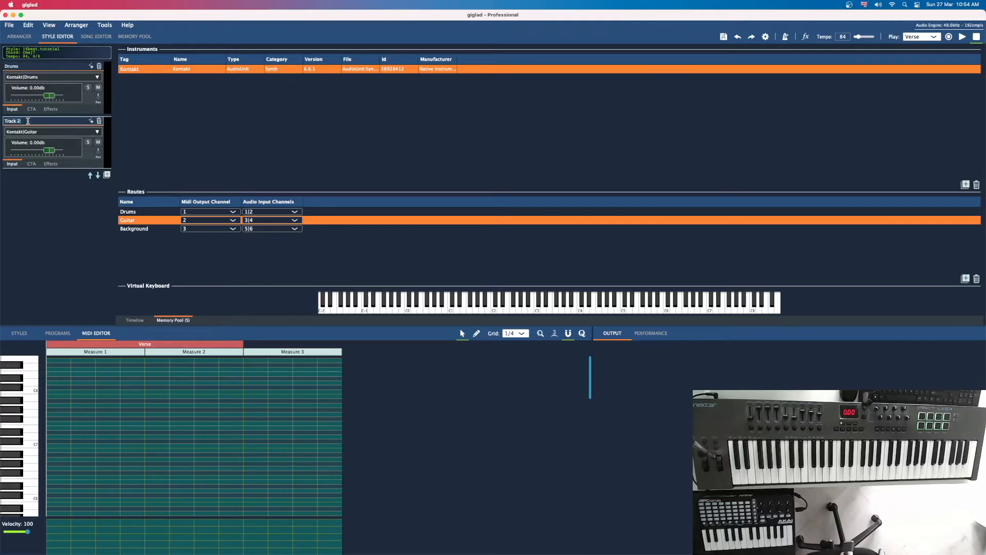
pyautogui.write('Guitar')
pyautogui.press('Return')
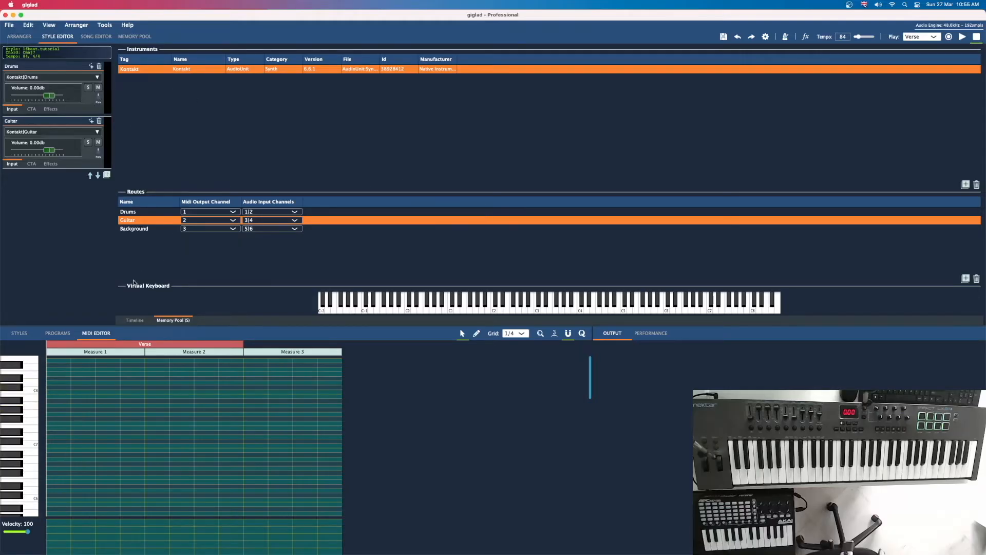
pyautogui.click(141, 322)
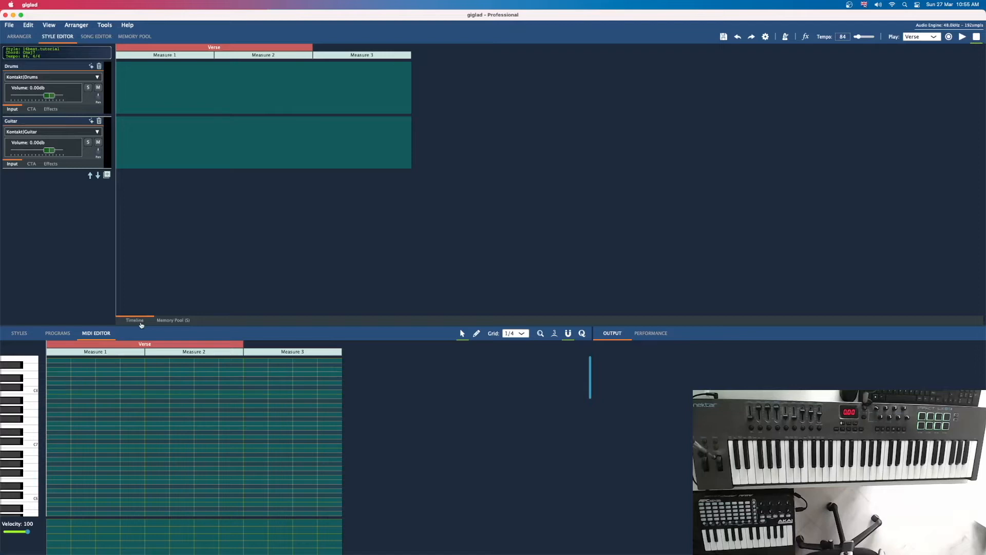
pyautogui.click(166, 321)
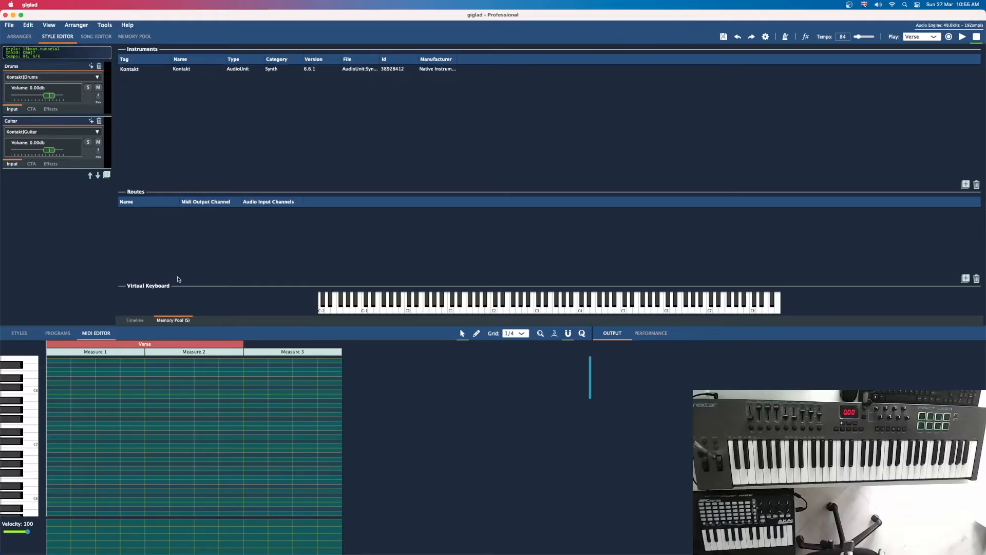
pyautogui.click(135, 320)
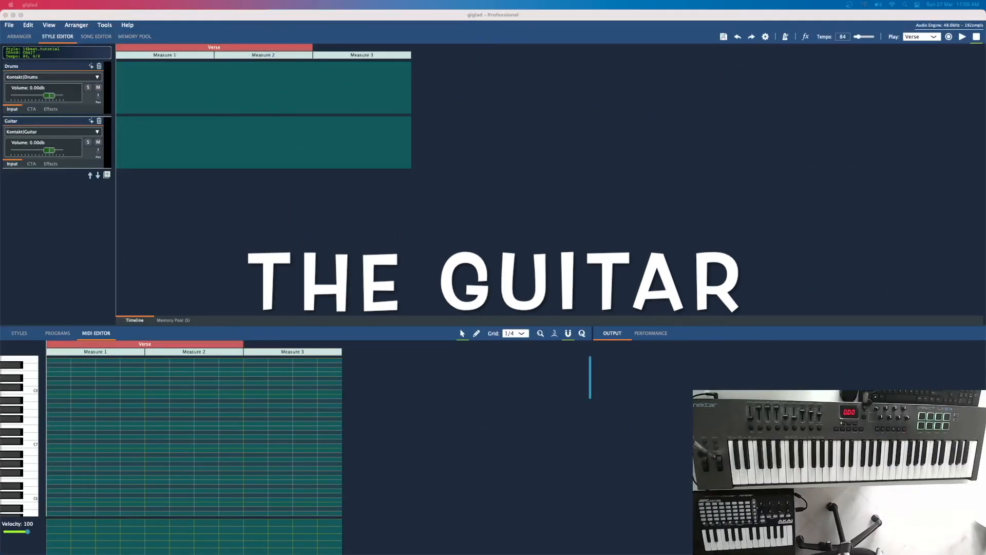
# Open Kontakt from the style's memory pool with Strummed Acoustic expanded in the rack, and make Guitar the active route for auditioning
pyautogui.click(173, 320)
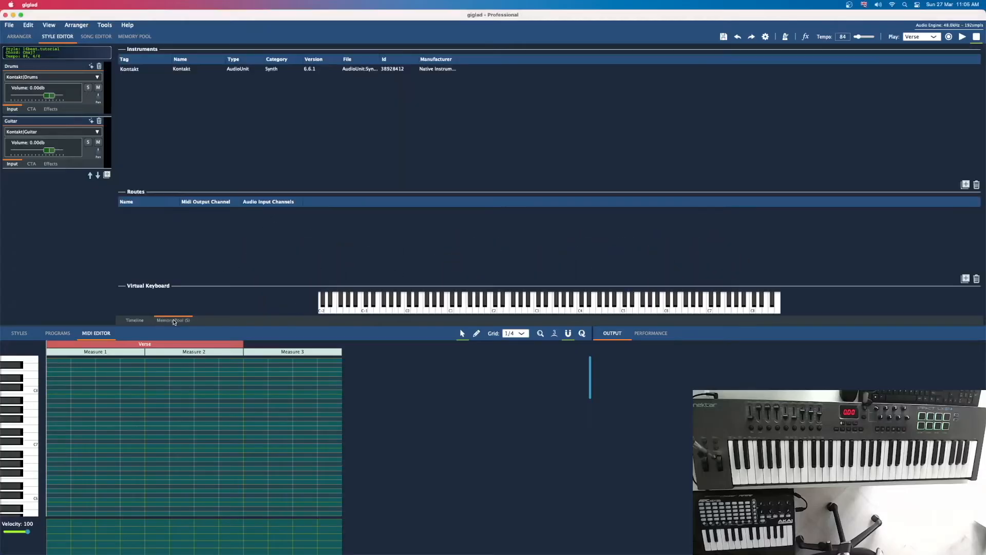
pyautogui.doubleClick(373, 72)
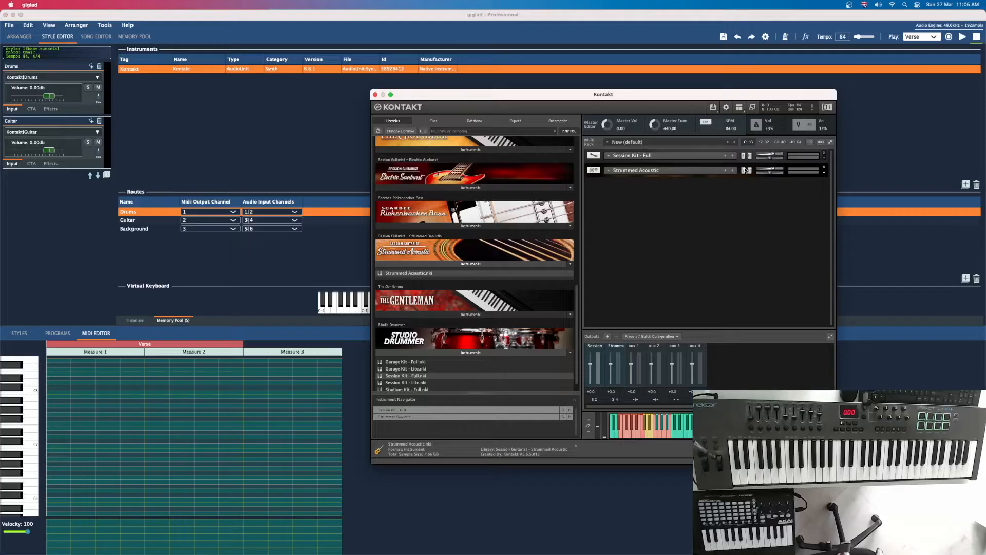
pyautogui.click(825, 173)
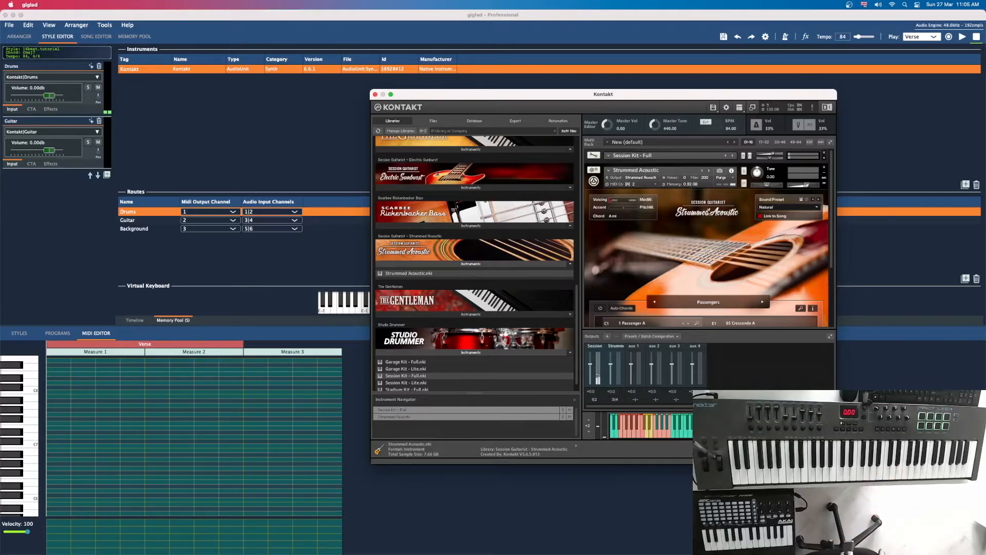
pyautogui.click(140, 221)
pyautogui.doubleClick(319, 71)
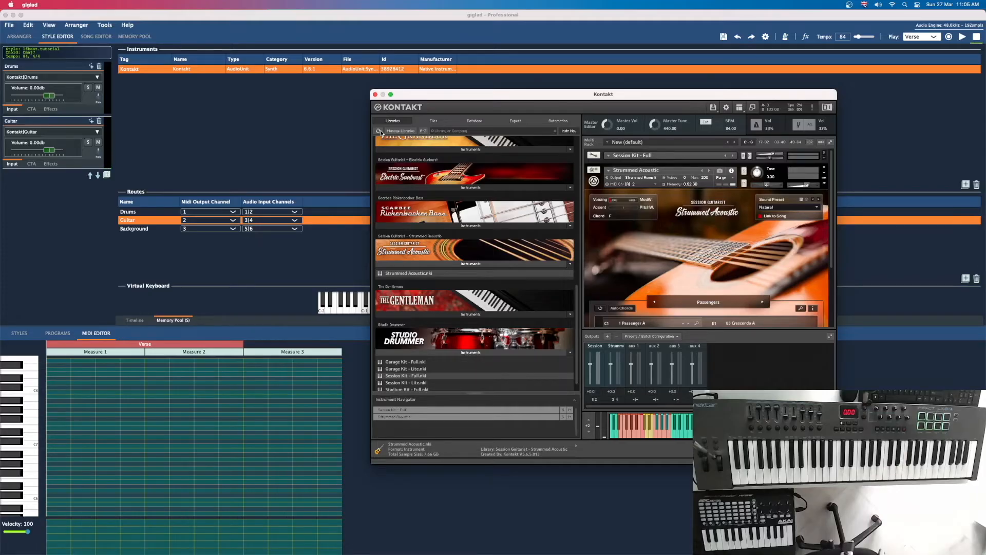
# Load the Western song patterns into Strummed Acoustic and return to the style's timeline
pyautogui.click(762, 302)
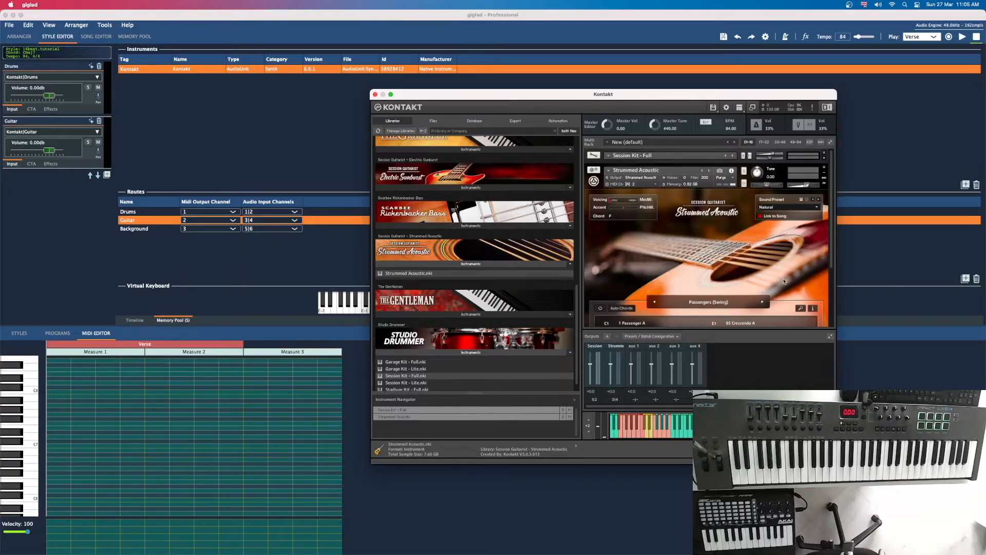
pyautogui.scroll(-3, 759, 269)
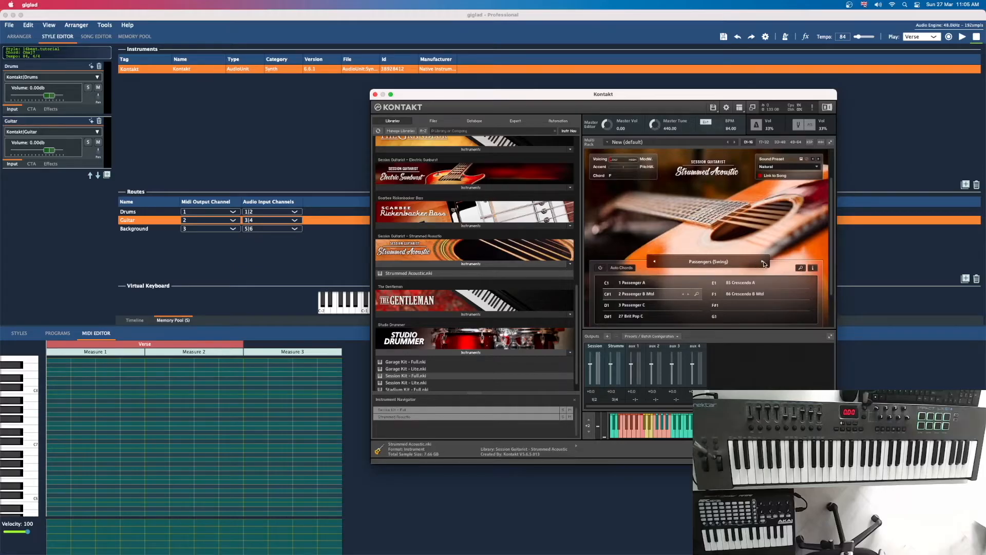
pyautogui.click(727, 263)
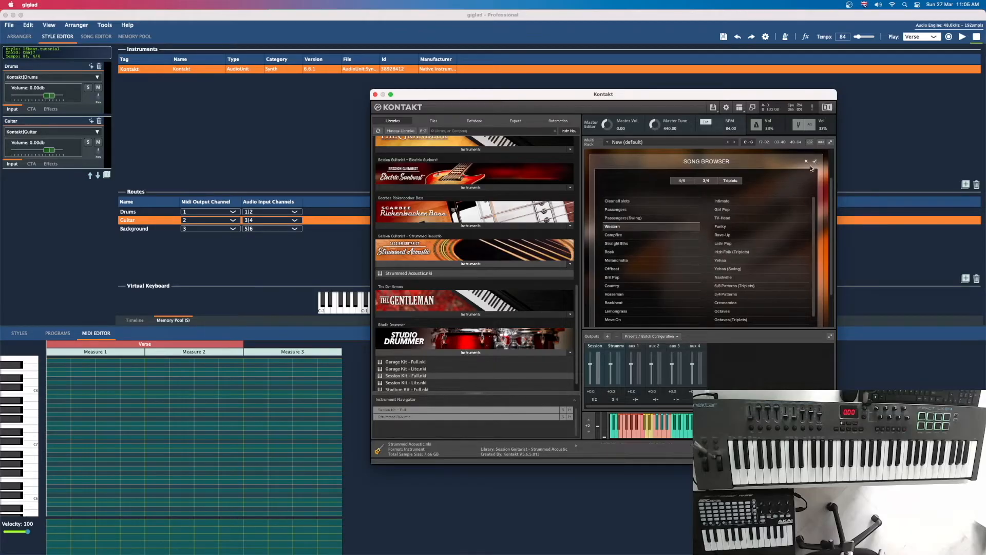
pyautogui.click(814, 161)
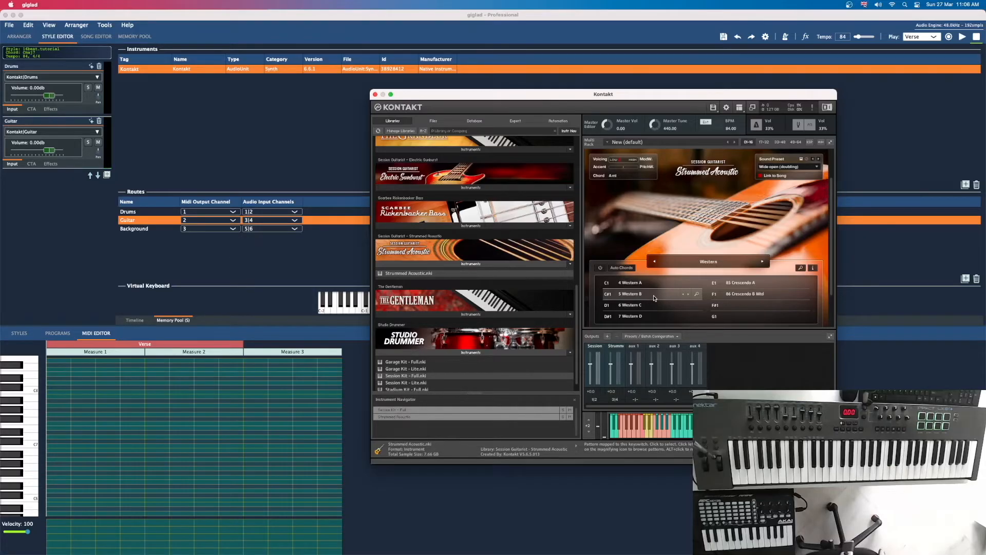
pyautogui.click(288, 116)
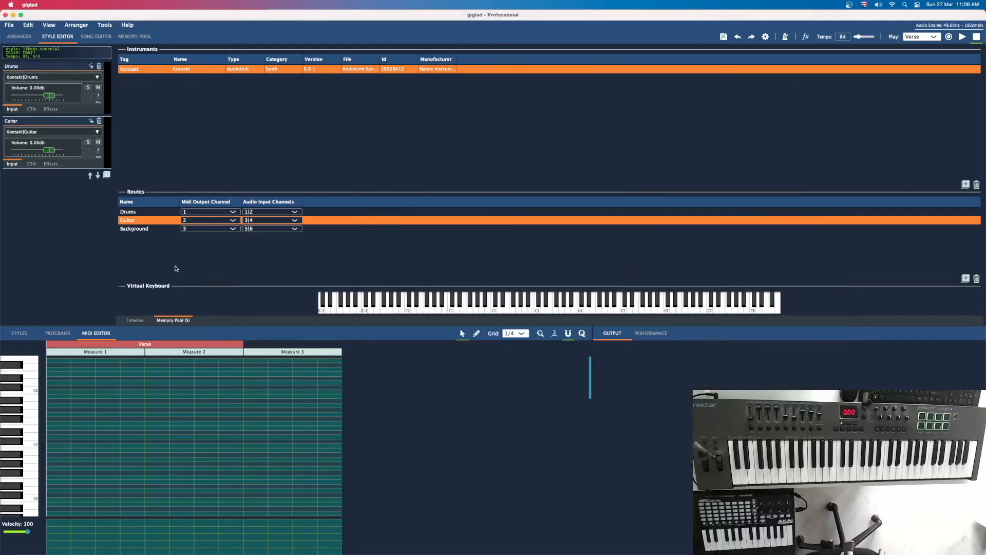
pyautogui.click(135, 320)
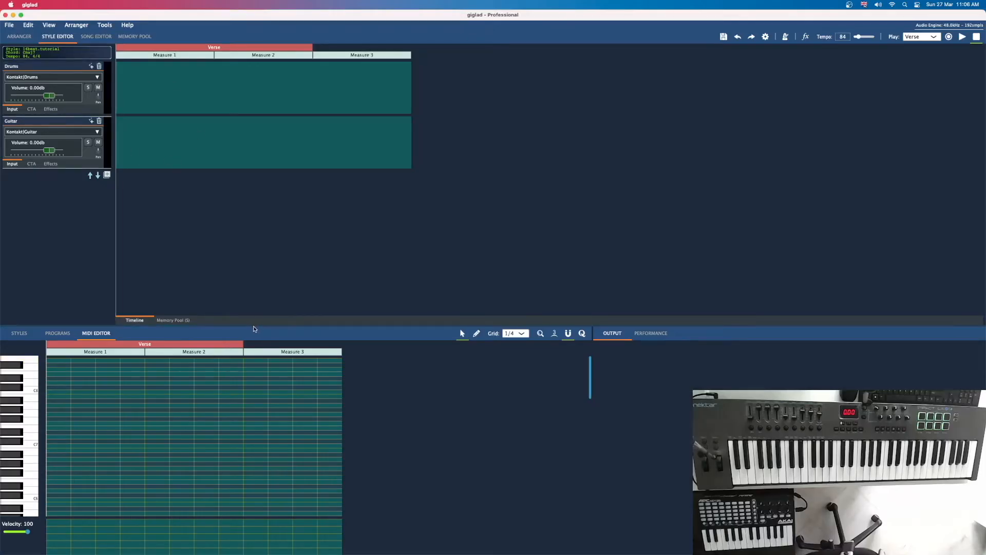
# Draw three half-measure test notes in the Guitar track's Measure 1 and move the highest one to the start of Measure 2
pyautogui.scroll(-5, 93, 411)
pyautogui.scroll(-3, 93, 414)
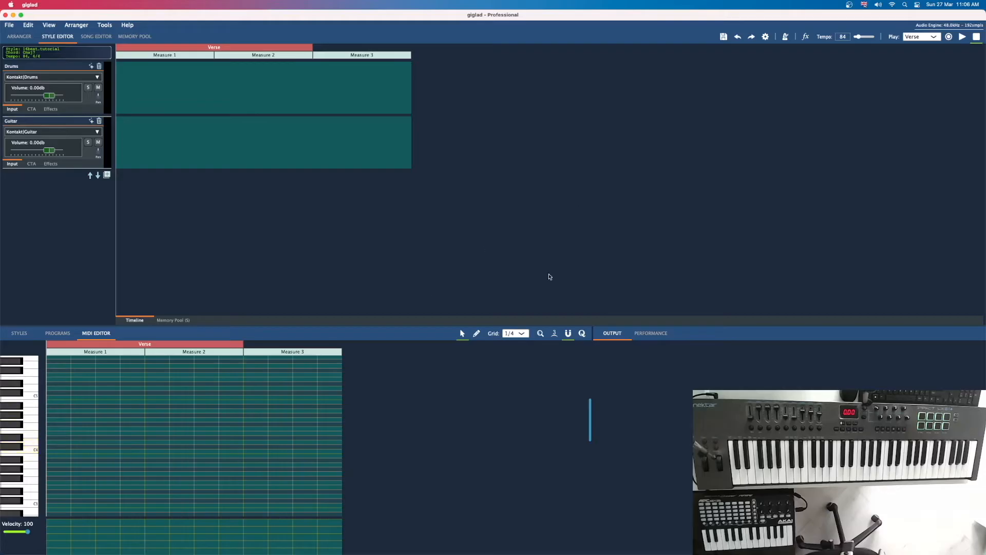
pyautogui.click(476, 334)
pyautogui.moveTo(80, 434)
pyautogui.mouseDown()
pyautogui.moveTo(116, 425)
pyautogui.moveTo(109, 412)
pyautogui.moveTo(139, 393)
pyautogui.mouseUp()
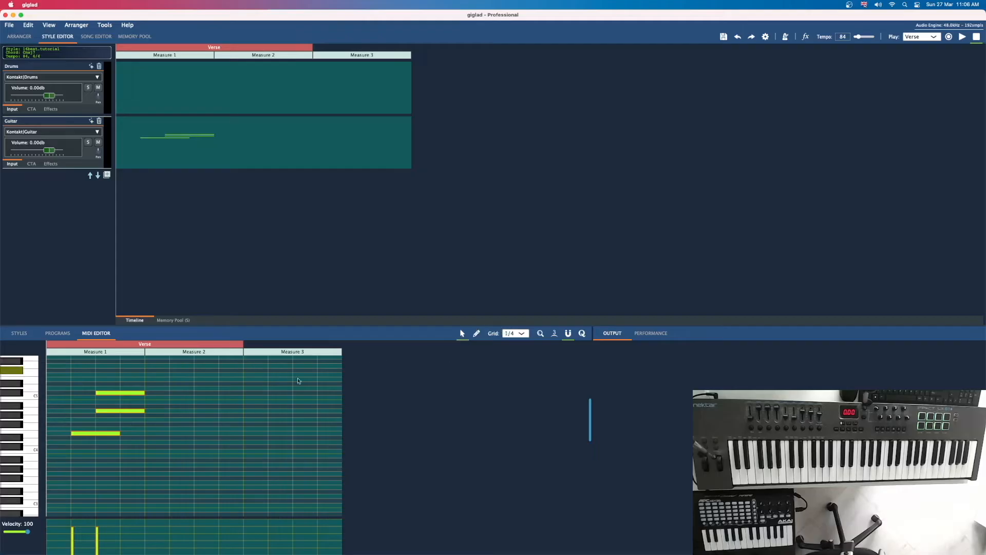
pyautogui.click(475, 336)
pyautogui.click(462, 334)
pyautogui.moveTo(137, 394); pyautogui.dragTo(187, 394)
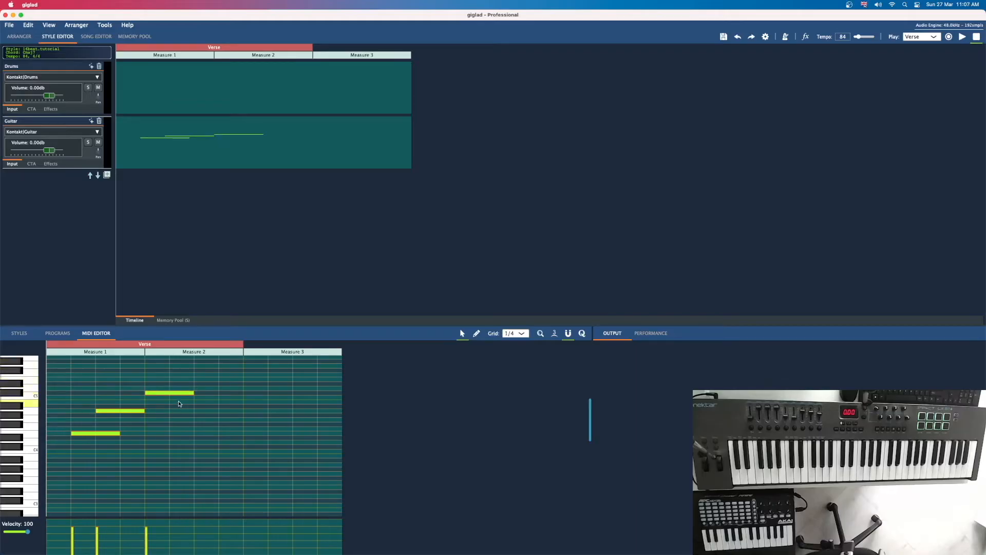
# Select all three test notes in the Guitar track and delete them
pyautogui.click(185, 392)
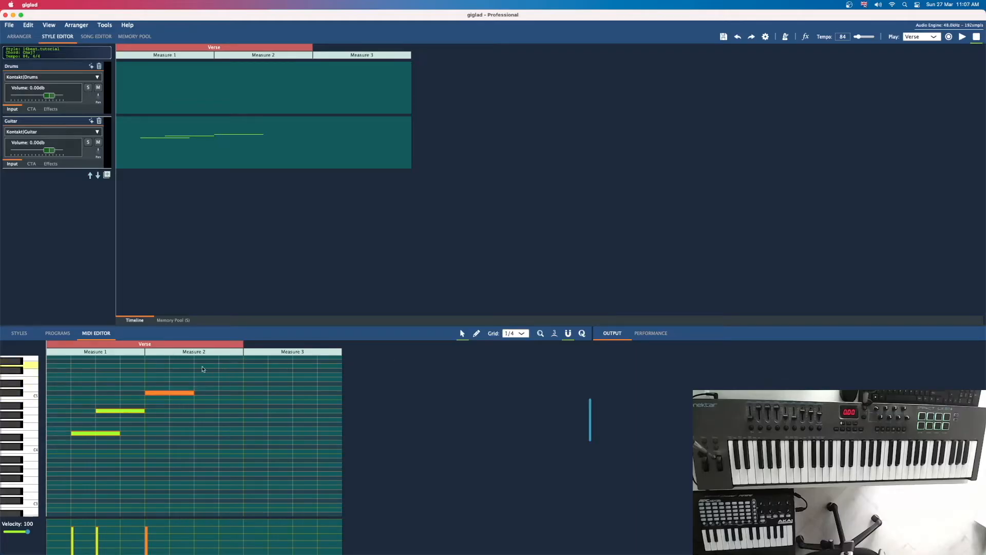
pyautogui.moveTo(231, 368); pyautogui.dragTo(32, 481)
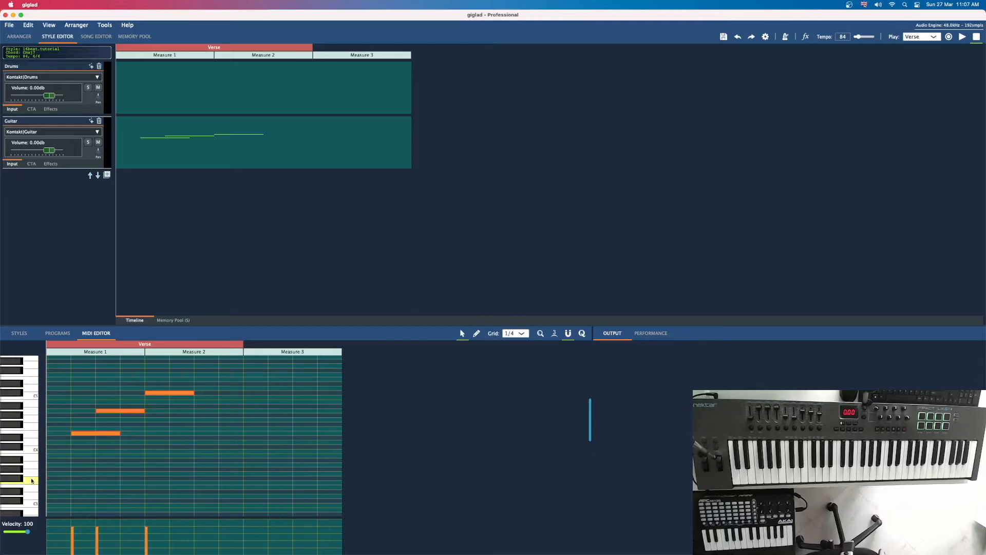
pyautogui.press('Delete')
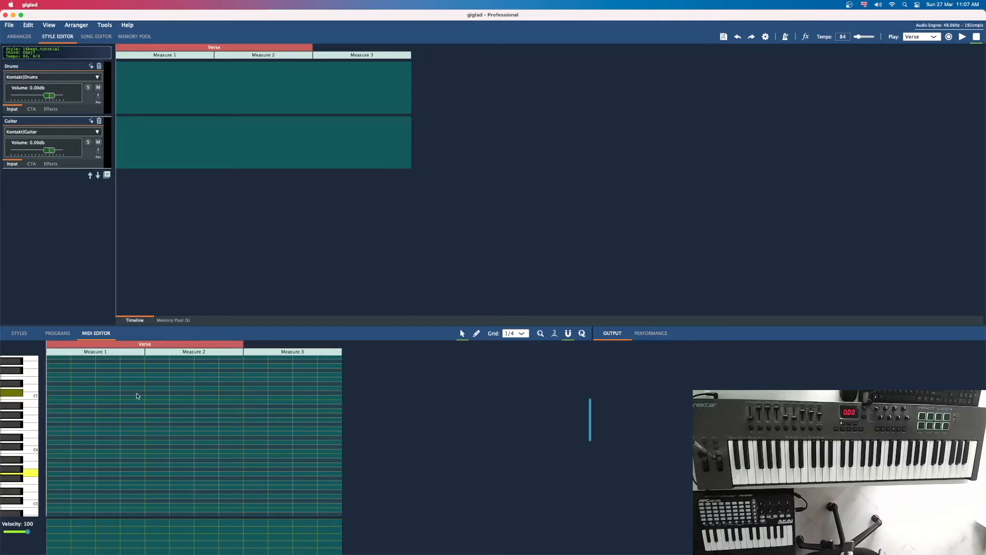
# Draw the notes C4, E4, G4 and B4 across Measures 1 and 2 of the Guitar track, and play the Verse to audition them
pyautogui.click(477, 333)
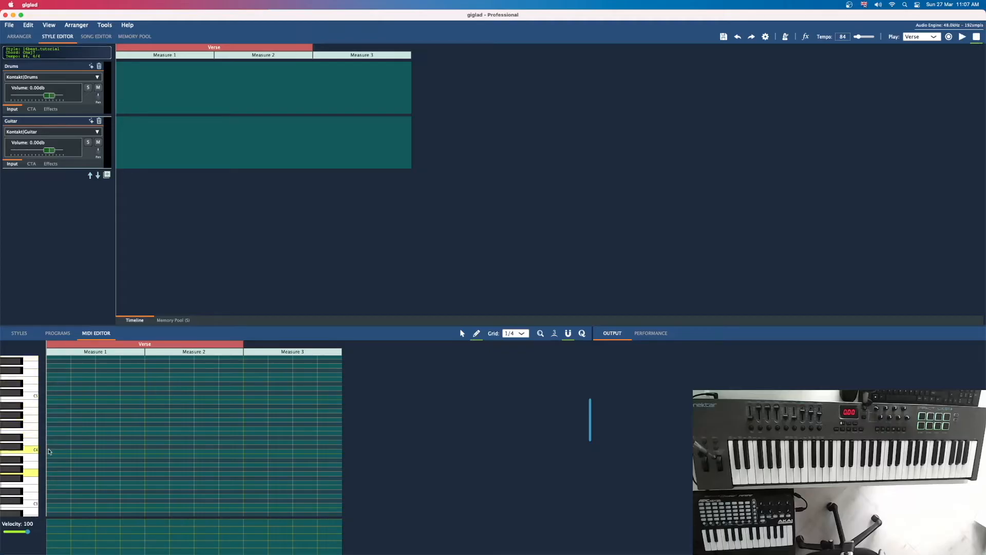
pyautogui.moveTo(51, 452); pyautogui.dragTo(227, 451)
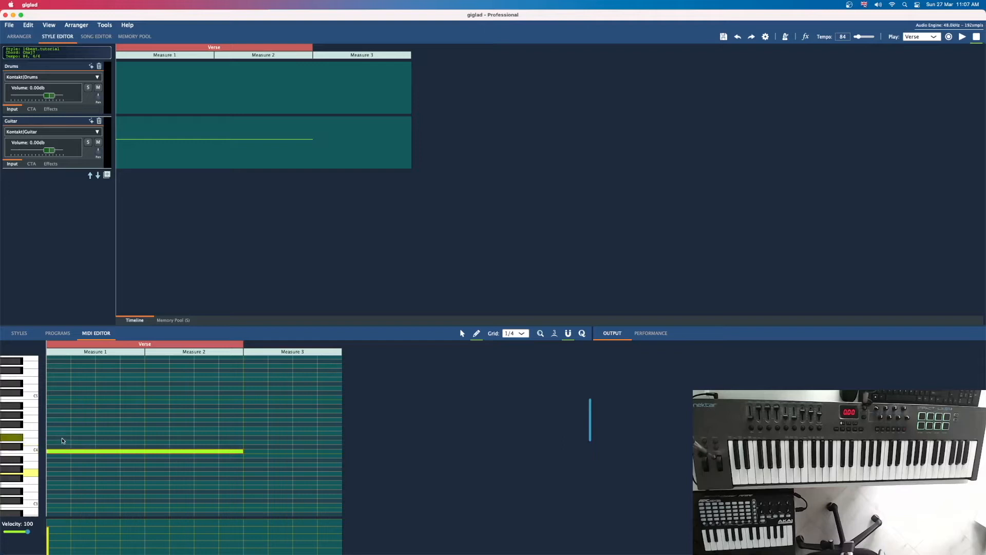
pyautogui.moveTo(59, 435); pyautogui.dragTo(233, 420)
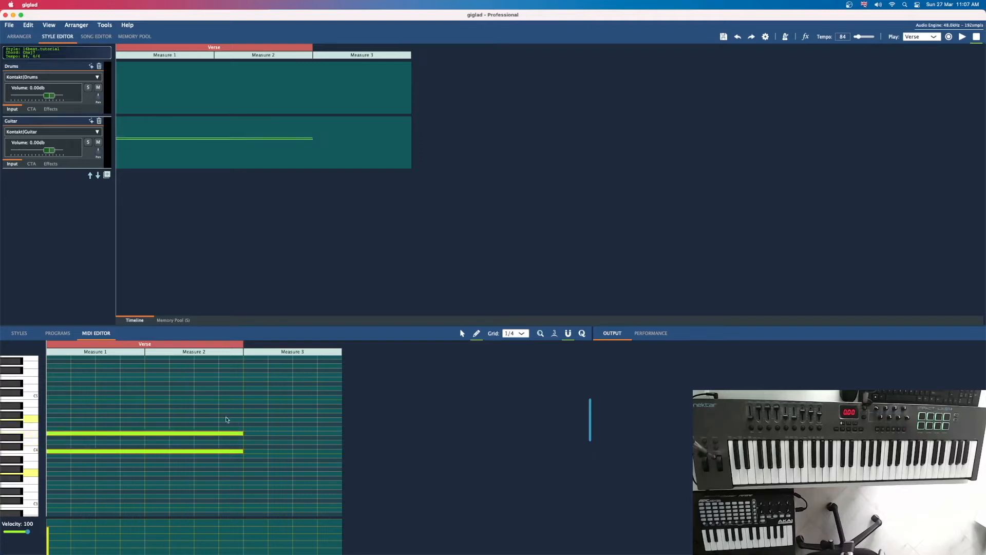
pyautogui.moveTo(58, 421); pyautogui.dragTo(219, 414)
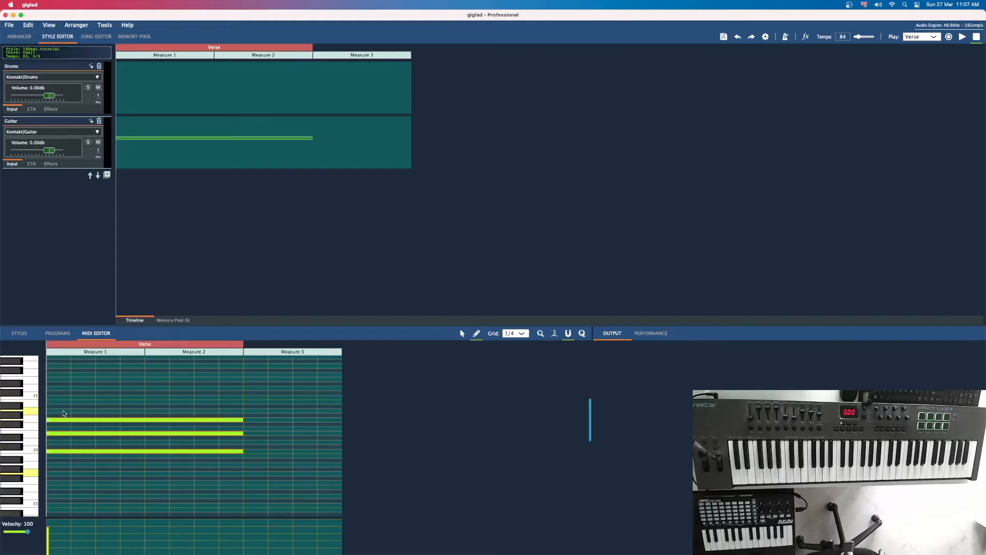
pyautogui.moveTo(55, 404); pyautogui.dragTo(228, 402)
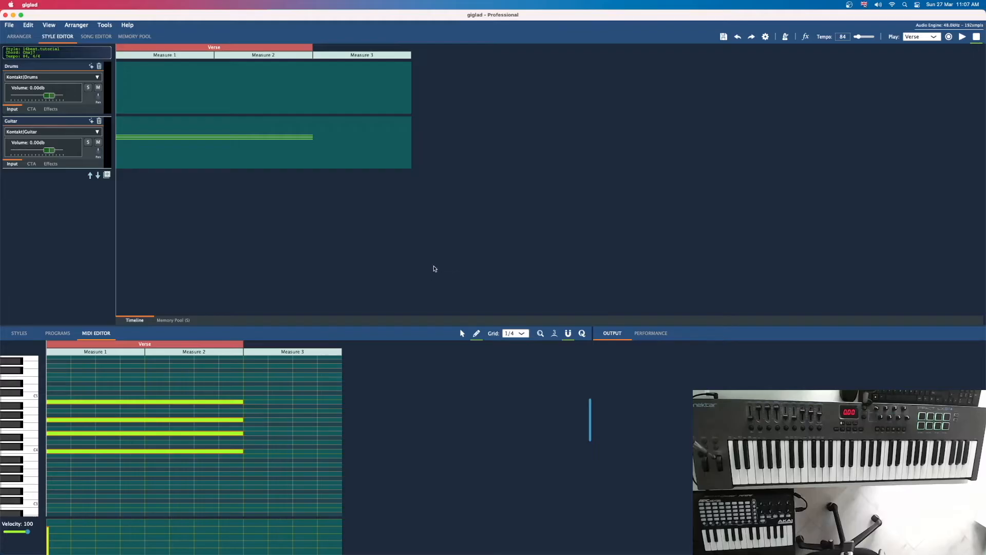
pyautogui.click(962, 37)
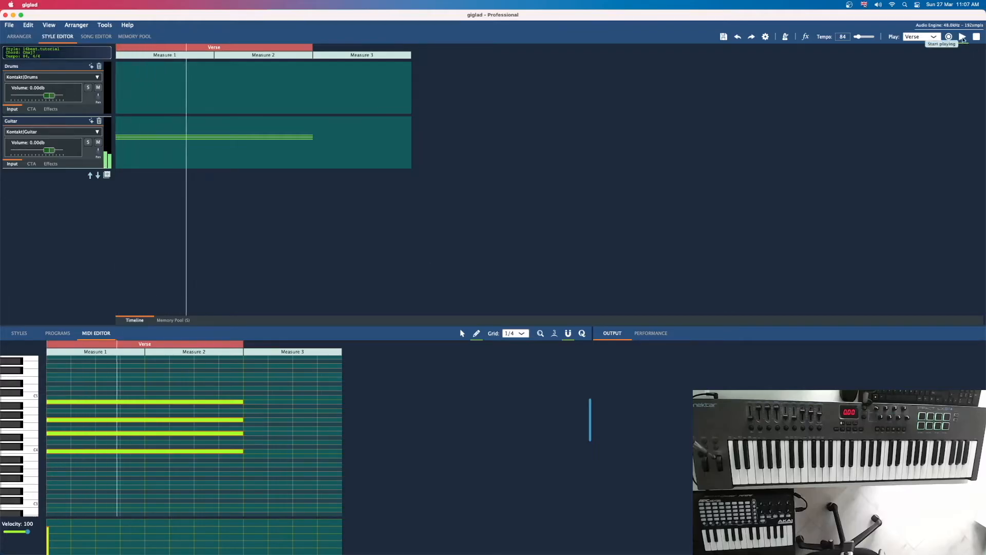
pyautogui.click(975, 39)
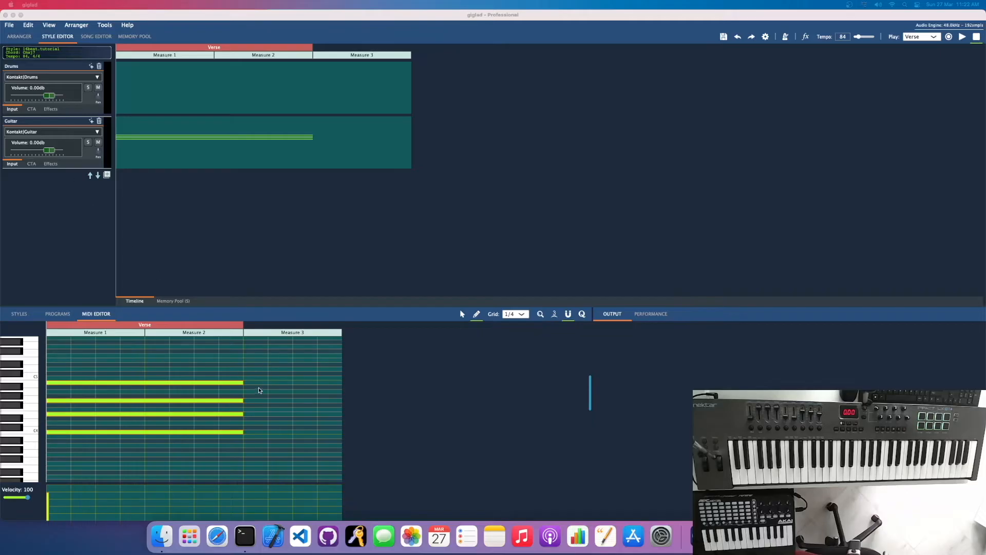
# Examine the Guitar track's CTA settings and the available CTA modes, including the U-Shift options
pyautogui.click(268, 359)
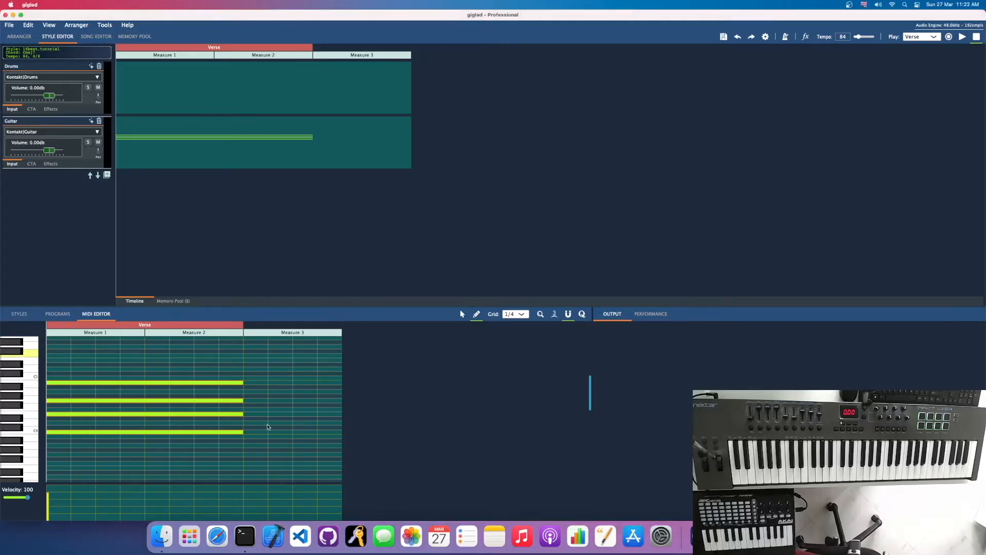
pyautogui.click(461, 314)
pyautogui.click(30, 164)
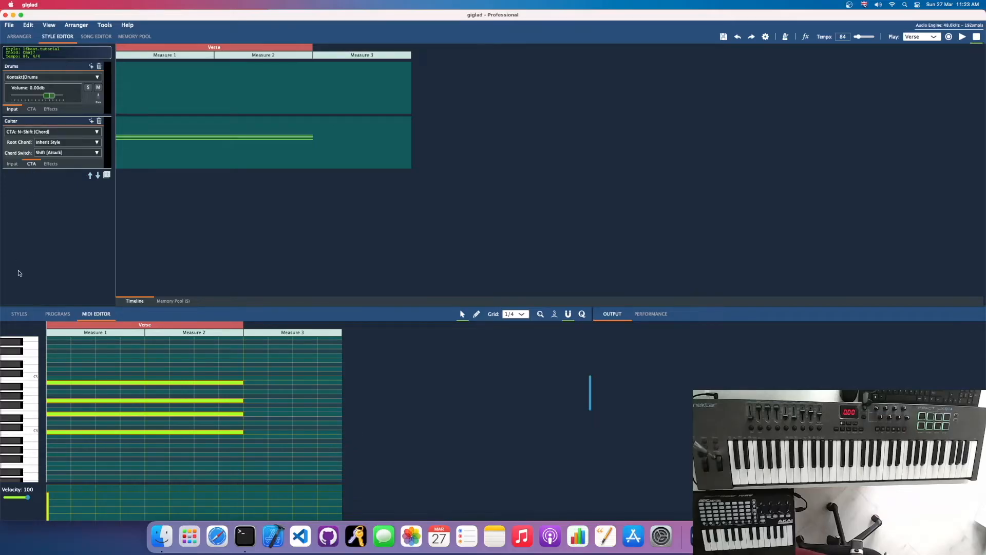
pyautogui.click(97, 133)
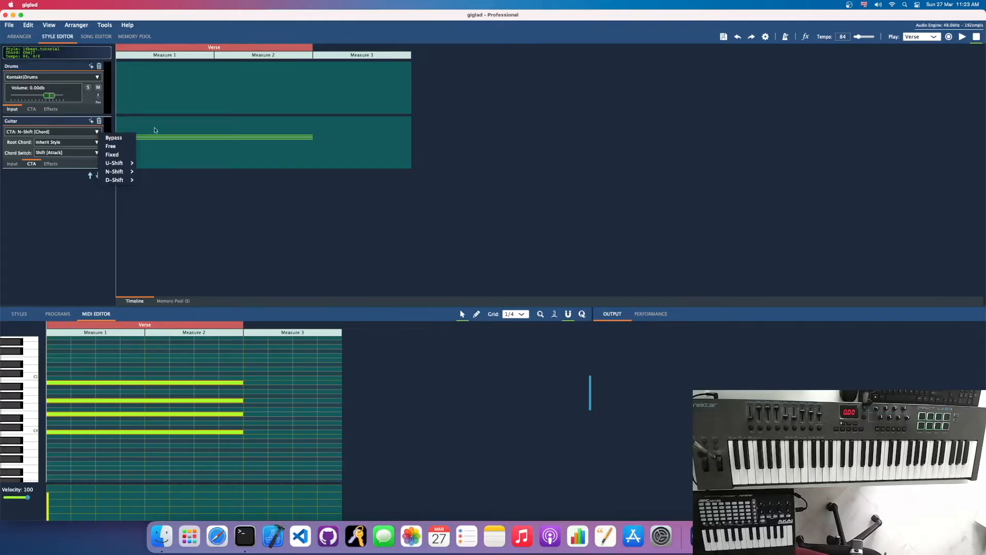
pyautogui.click(17, 163)
pyautogui.click(26, 164)
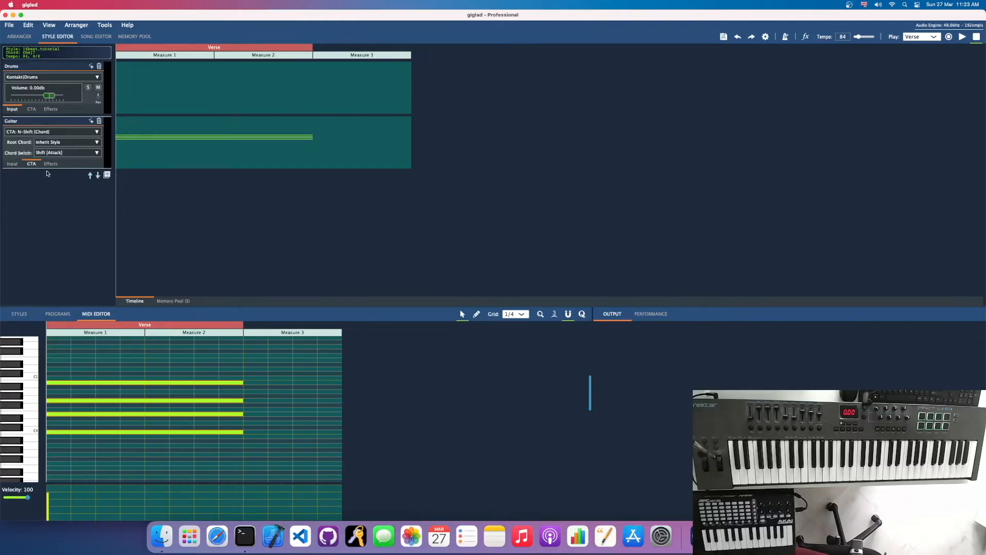
pyautogui.click(97, 131)
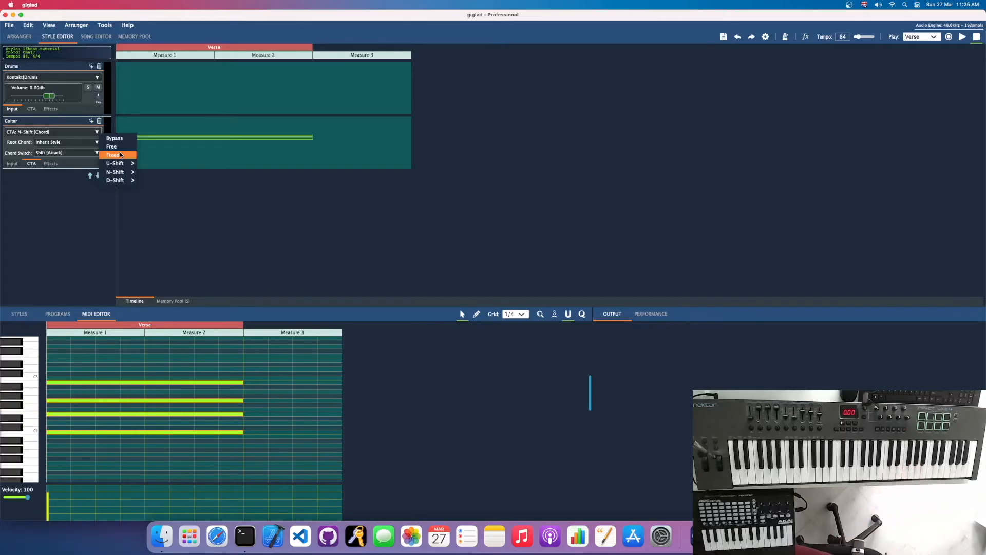
pyautogui.moveTo(122, 163)
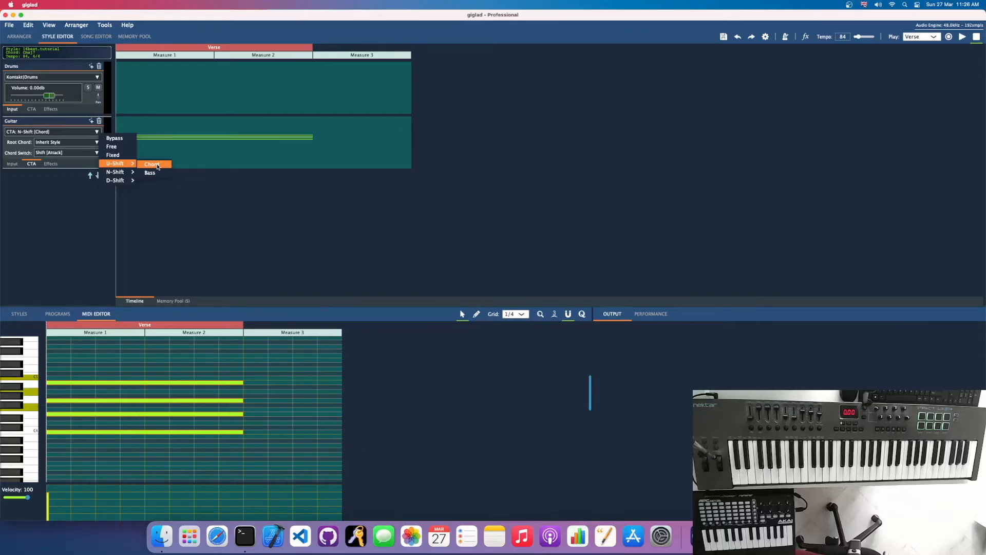
pyautogui.click(251, 242)
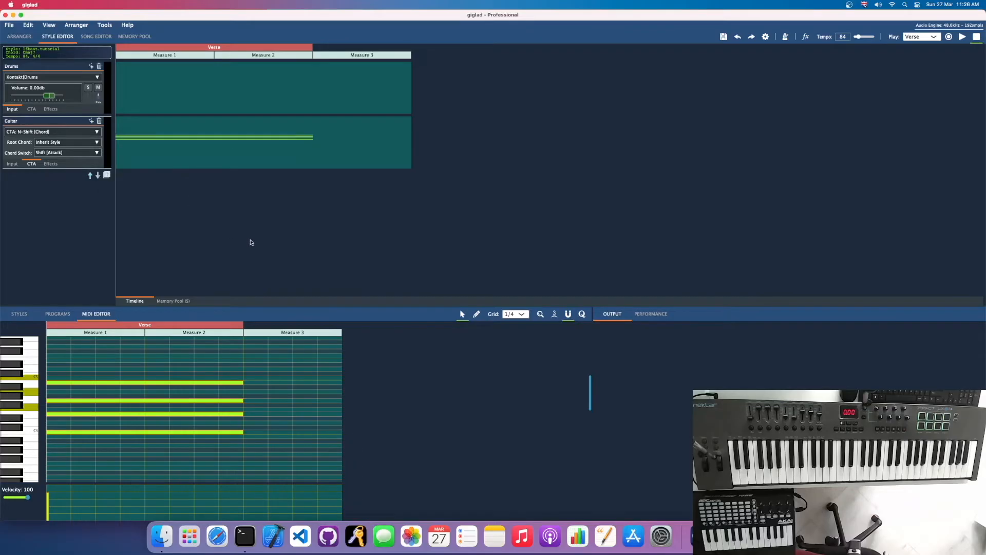
# Return the Guitar track to its input settings and save the style
pyautogui.click(12, 164)
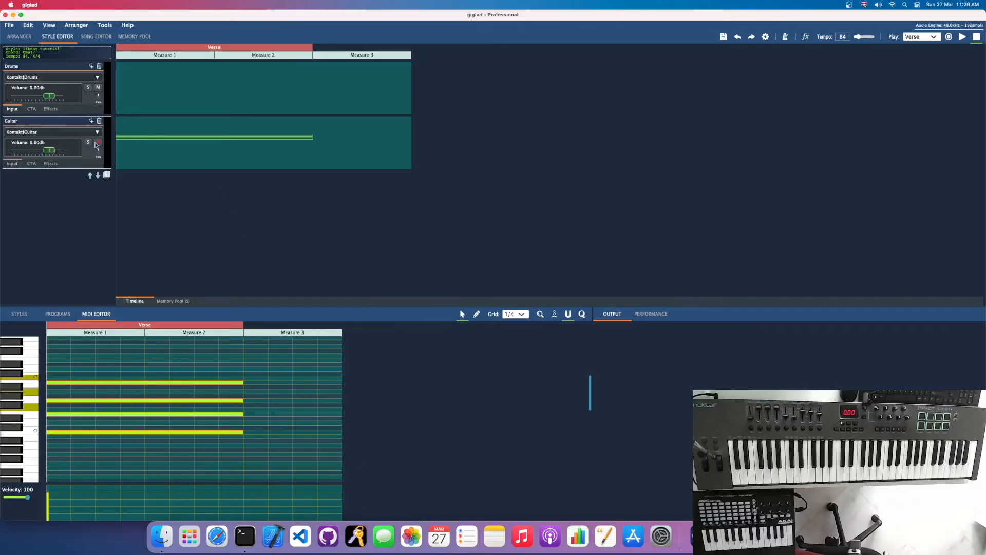
pyautogui.click(724, 37)
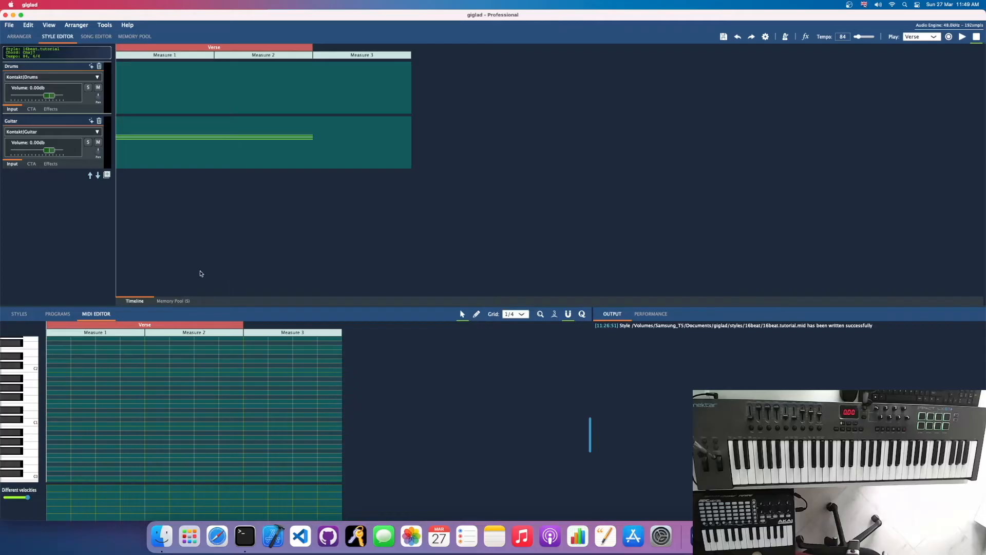
# Open the Kontakt instrument from the style's memory pool and display the Studio Drummer groove browser
pyautogui.click(178, 302)
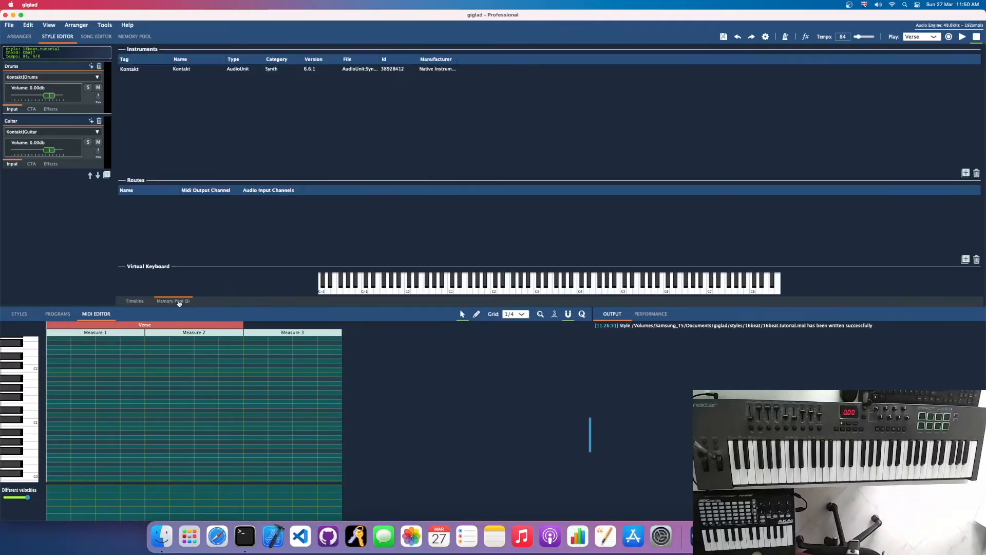
pyautogui.click(190, 73)
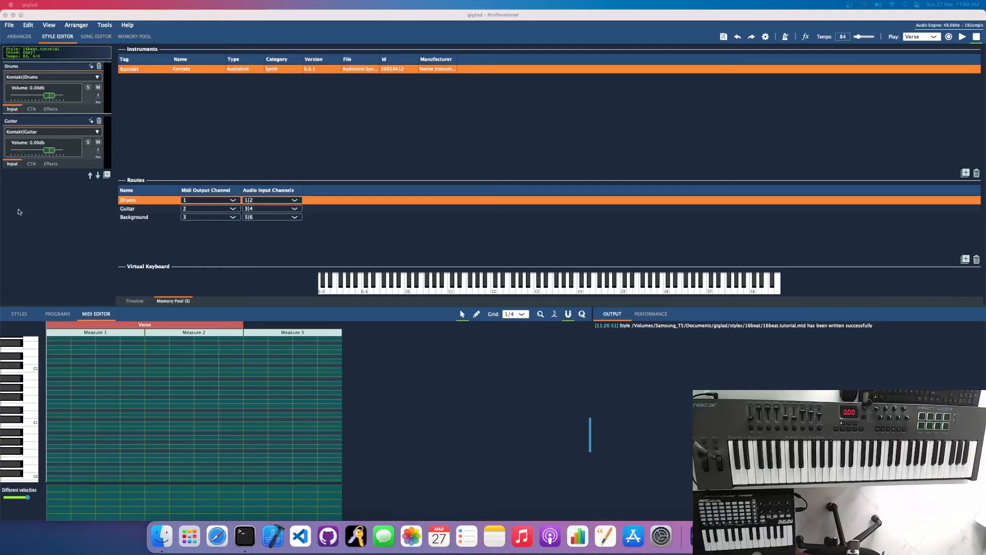
pyautogui.moveTo(300, 206); pyautogui.dragTo(507, 84)
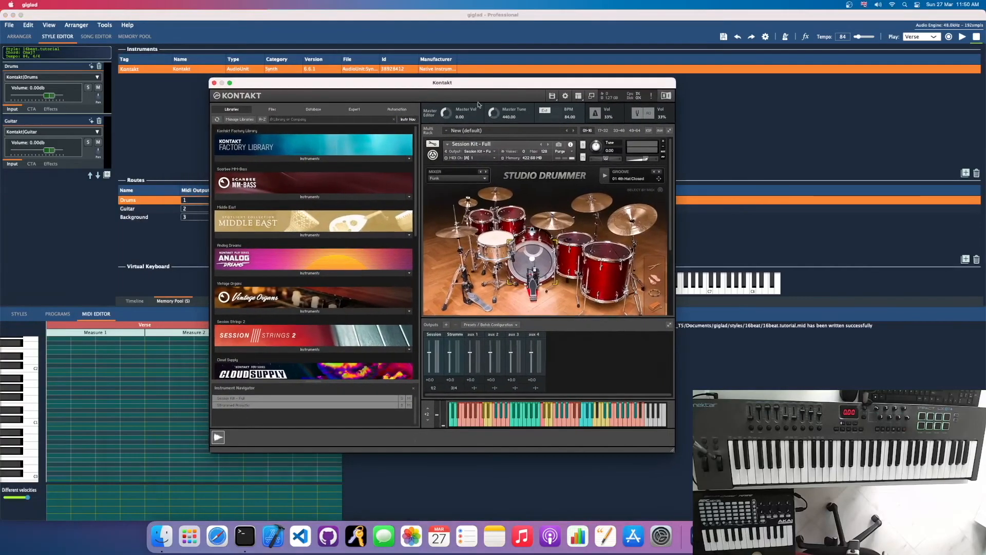
pyautogui.scroll(-1, 637, 247)
pyautogui.scroll(-5, 638, 247)
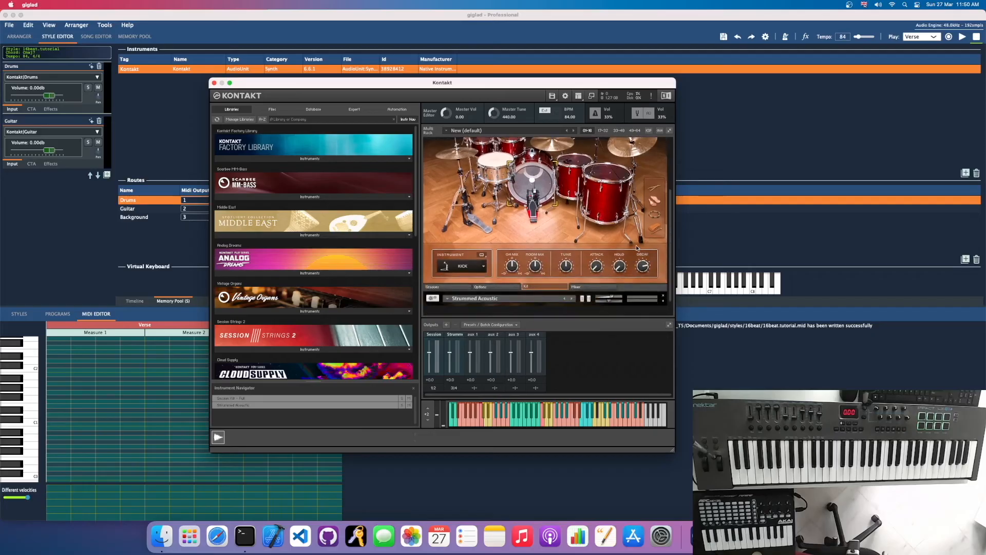
pyautogui.click(455, 286)
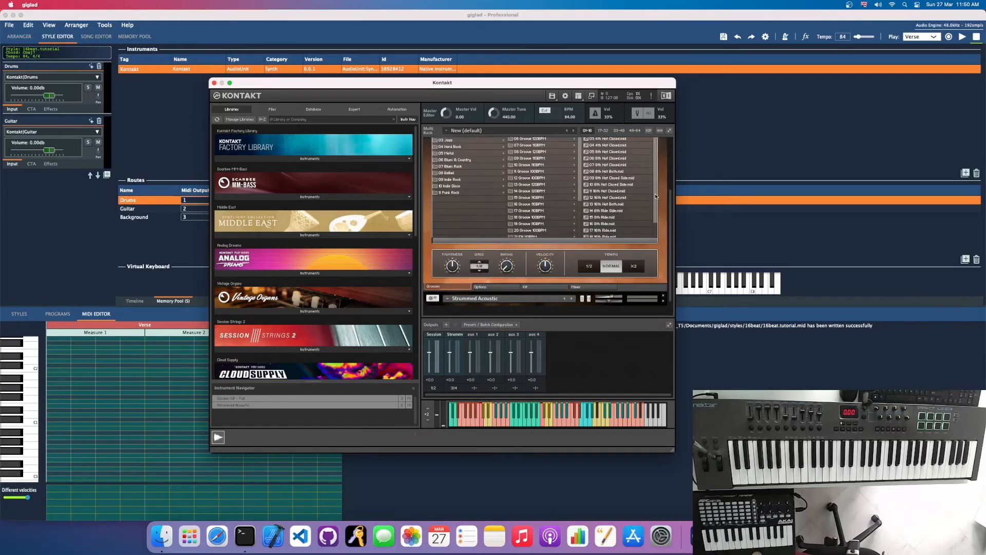
pyautogui.scroll(1, 655, 171)
pyautogui.moveTo(673, 201); pyautogui.dragTo(673, 172)
# Audition the Pop grooves in Studio Drummer and load the groove 11 16th Hat Closed
pyautogui.click(606, 148)
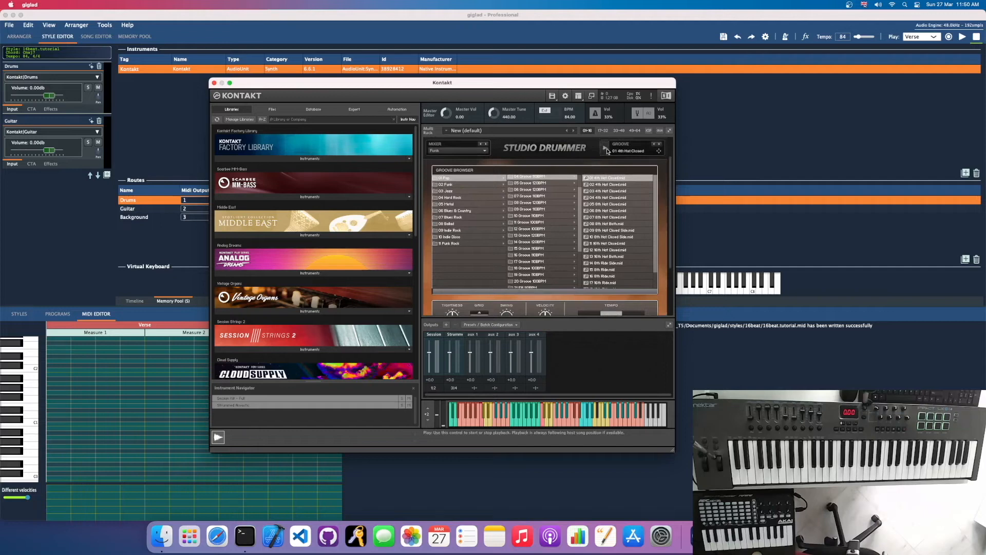
pyautogui.click(609, 191)
pyautogui.click(607, 149)
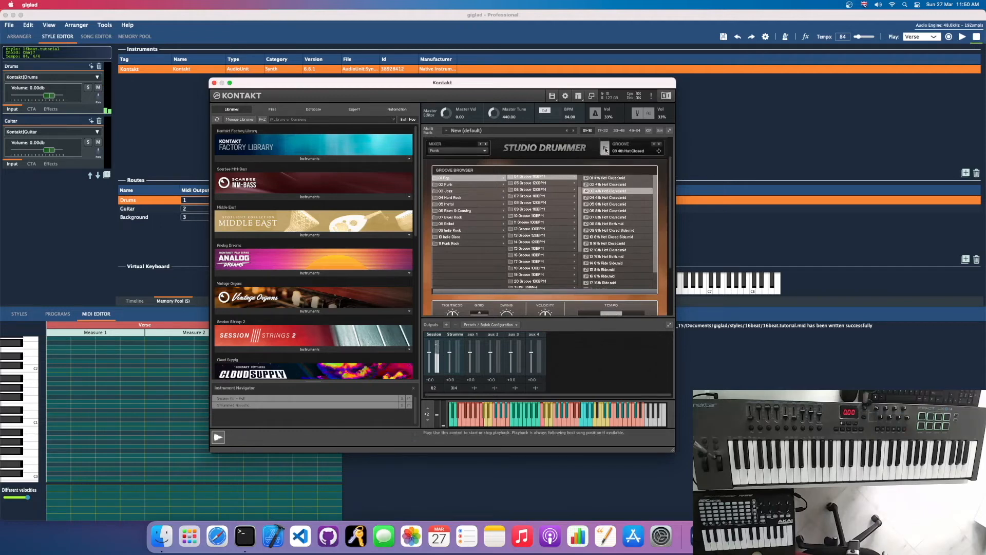
pyautogui.click(613, 245)
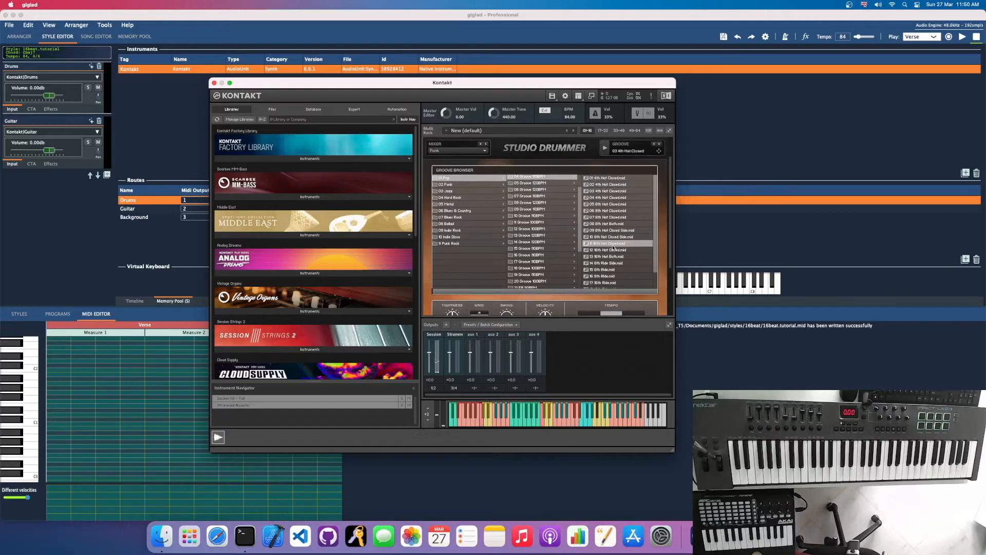
pyautogui.click(605, 148)
pyautogui.doubleClick(609, 246)
pyautogui.click(604, 149)
# Import the loaded groove into the Drums track from the start of Measure 1, using Track 2 as the MIDI source
pyautogui.moveTo(488, 85); pyautogui.dragTo(714, 99)
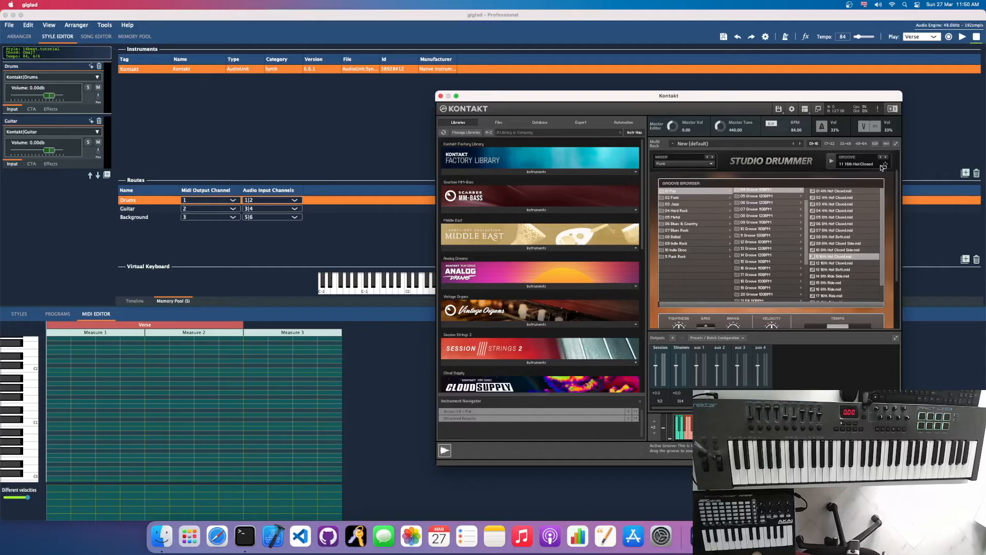
pyautogui.moveTo(889, 165); pyautogui.dragTo(50, 361)
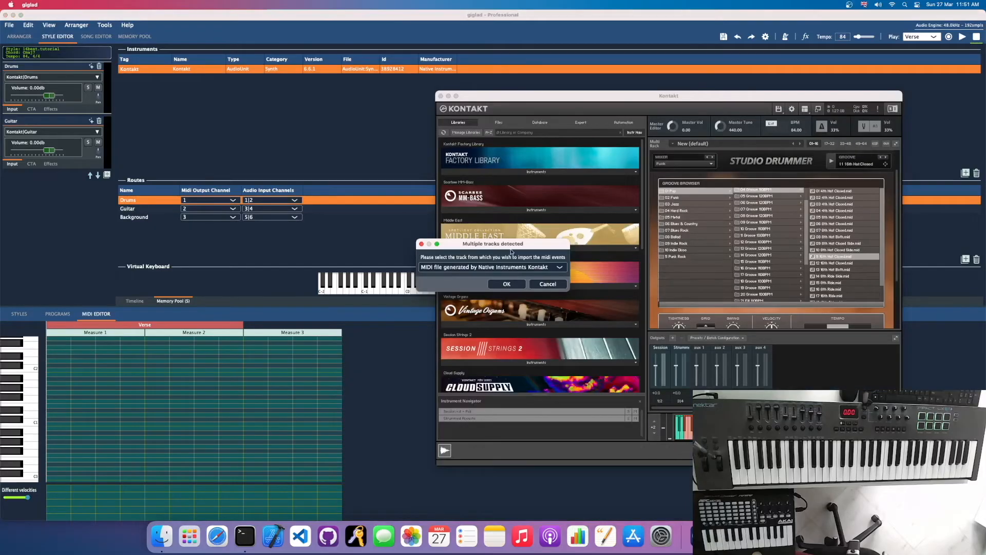
pyautogui.click(553, 267)
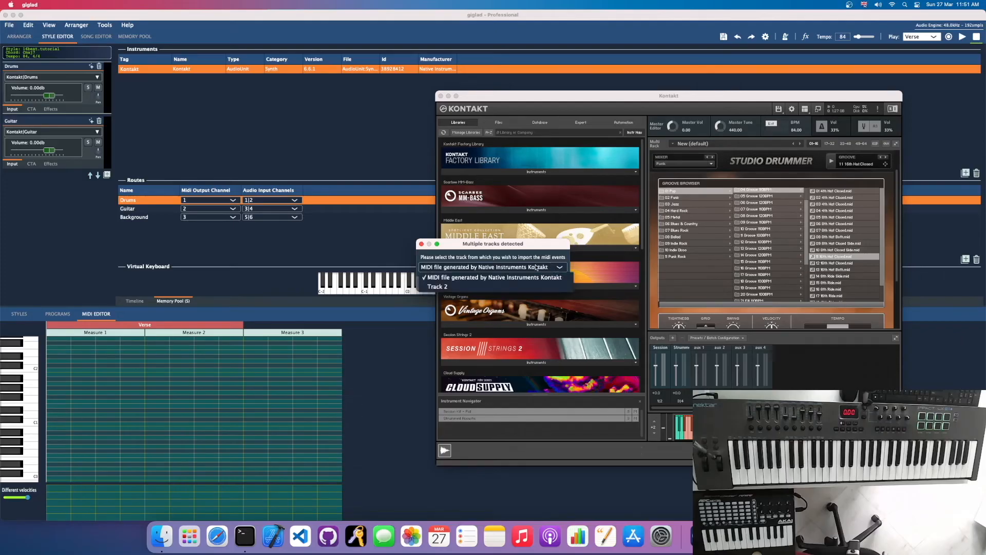
pyautogui.click(452, 288)
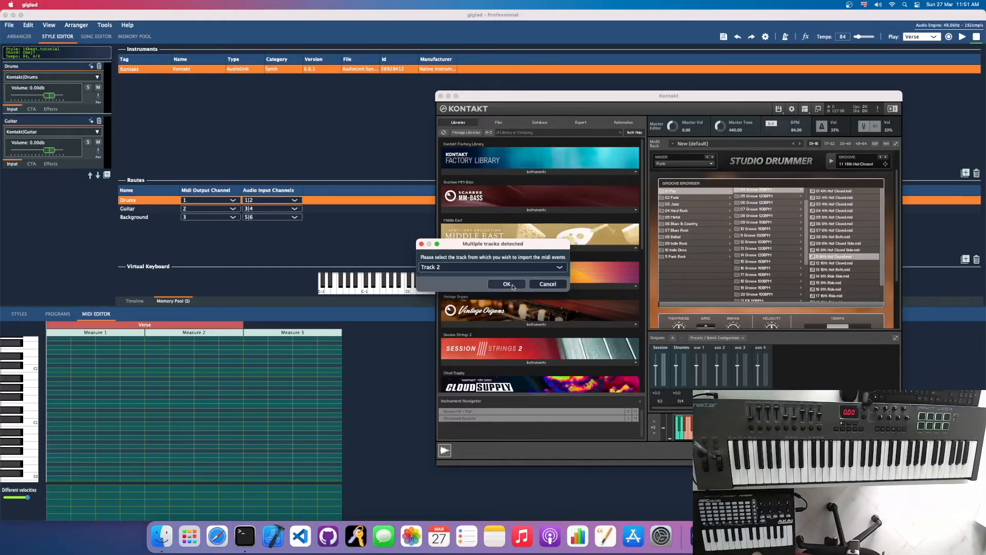
pyautogui.click(506, 284)
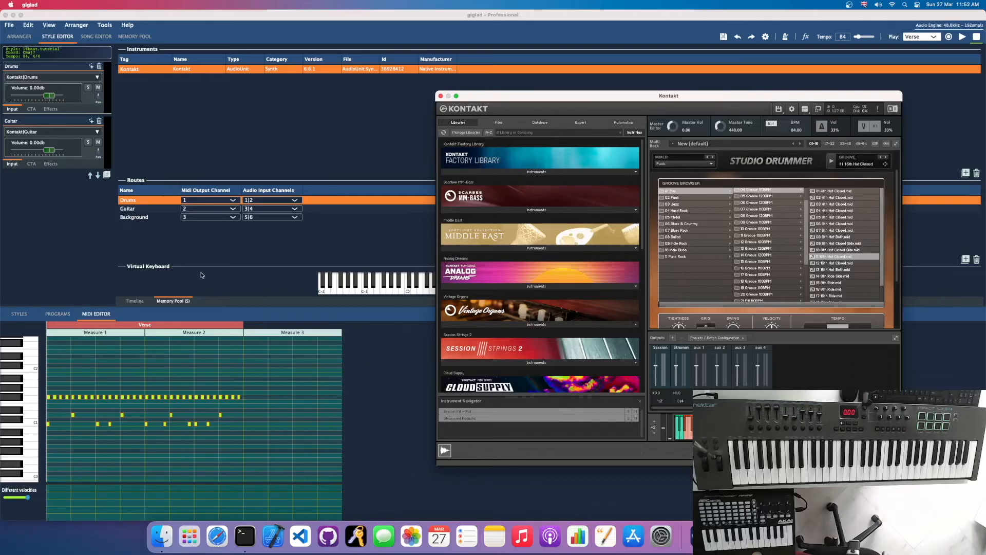
# Play the Verse from the style's timeline while lowering the Guitar track's volume to -4.20 dB, and save the style
pyautogui.click(442, 97)
pyautogui.click(135, 301)
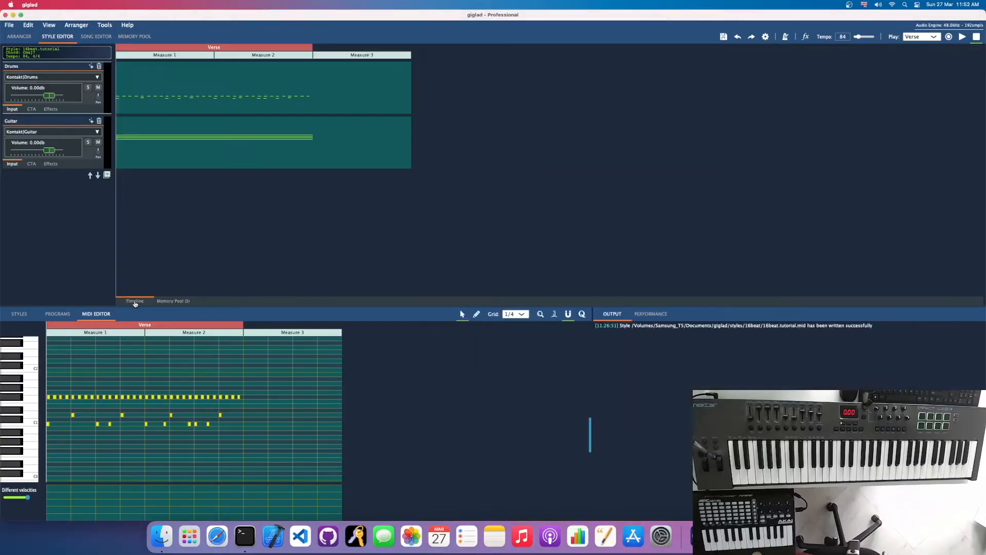
pyautogui.click(963, 37)
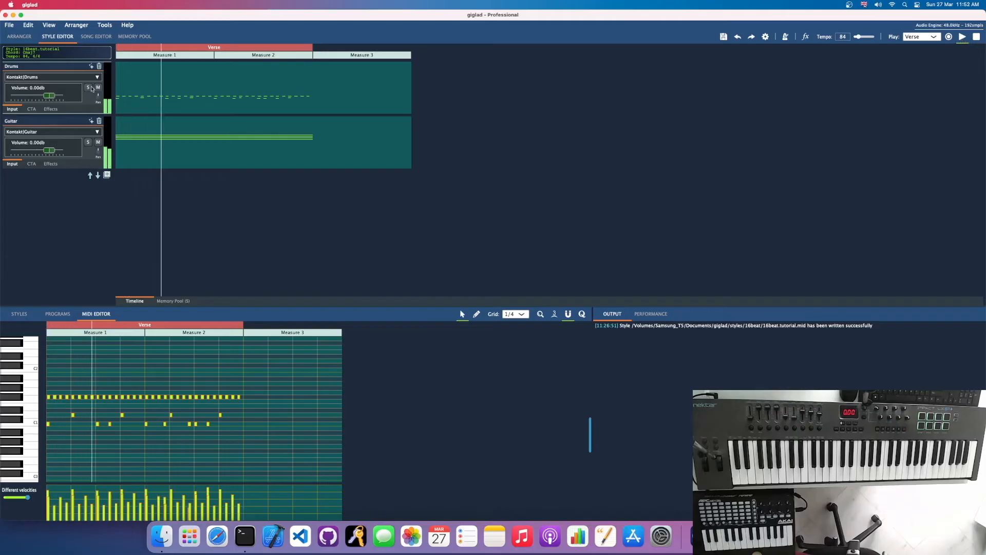
pyautogui.moveTo(50, 150); pyautogui.dragTo(54, 151)
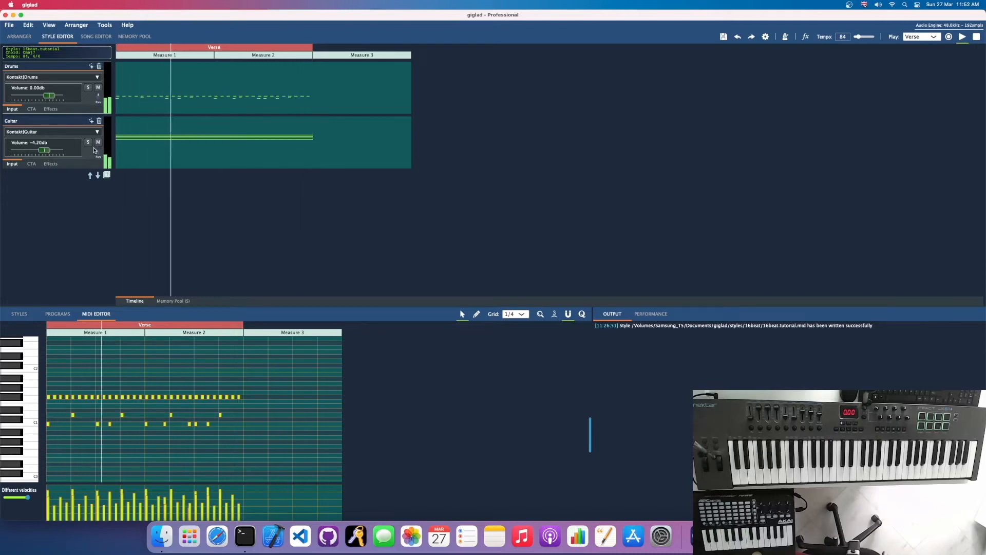
pyautogui.press('space')
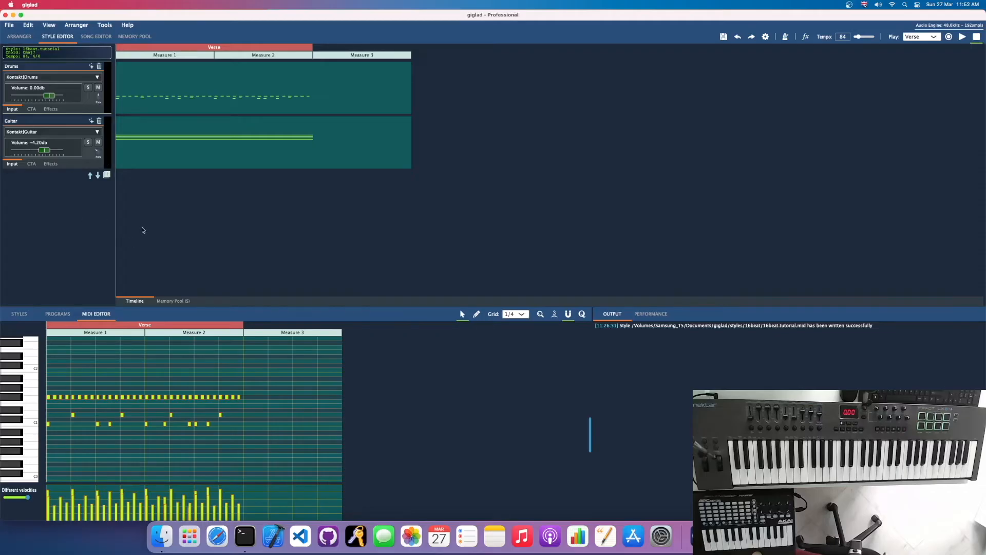
pyautogui.click(725, 37)
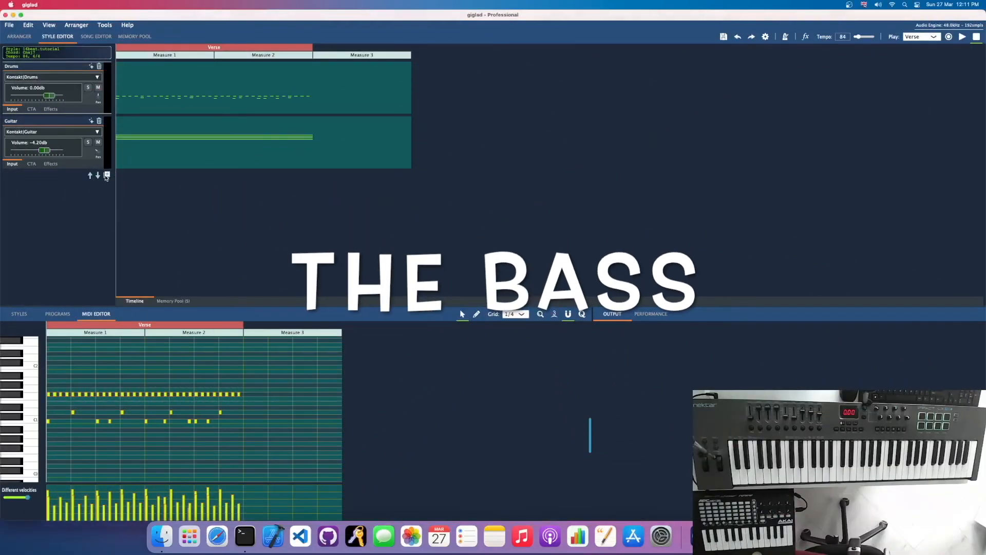
# Add a third track to the style and name it Bass
pyautogui.click(107, 176)
pyautogui.doubleClick(59, 179)
pyautogui.write('Bass')
pyautogui.press('Return')
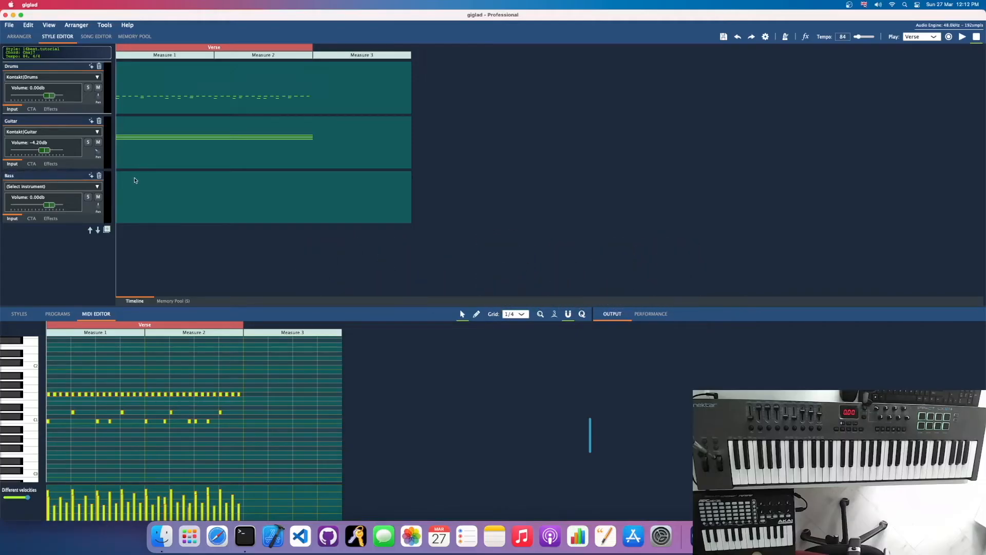
# Assign the Audio Unit instrument Ample Bass P Lite II to the Bass track and close its window
pyautogui.click(98, 187)
pyautogui.moveTo(113, 200)
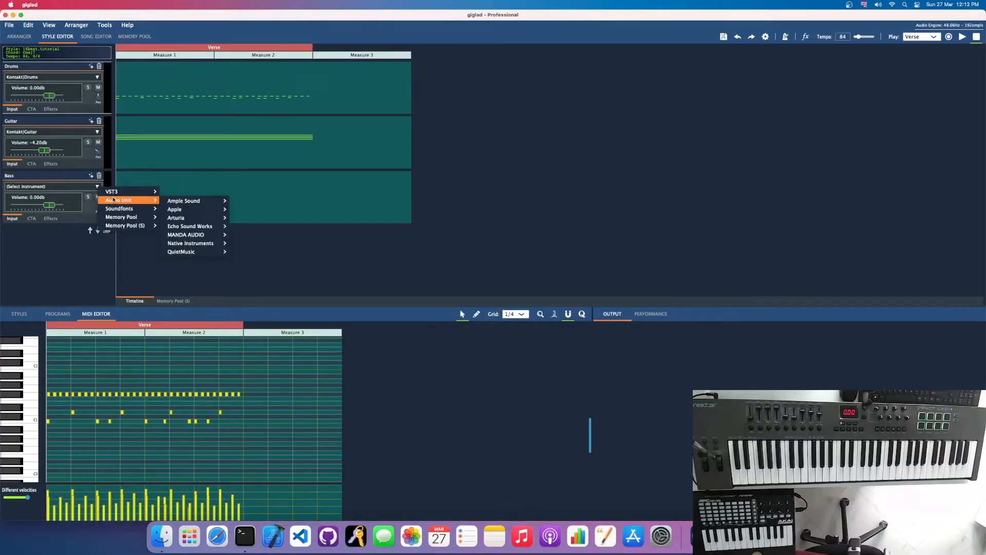
pyautogui.moveTo(179, 200)
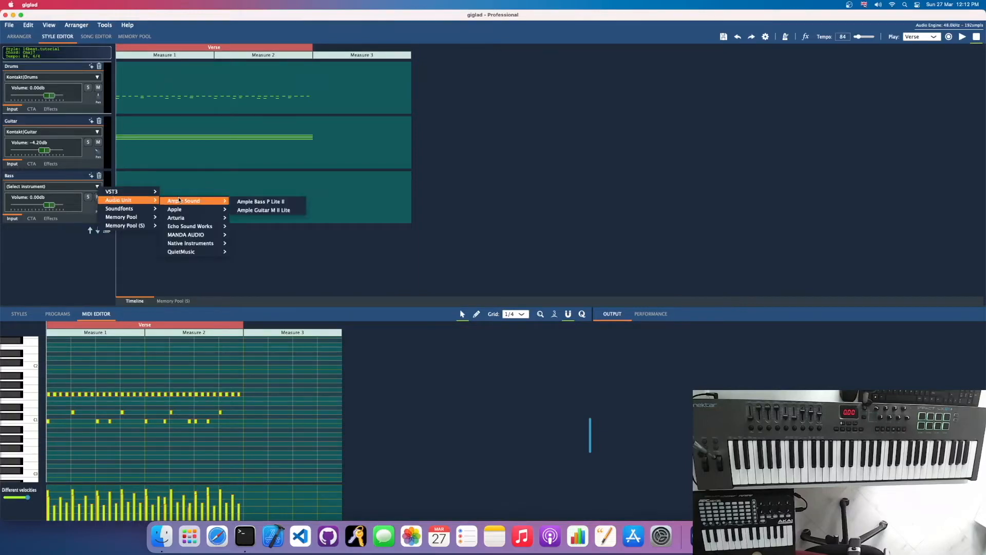
pyautogui.click(257, 202)
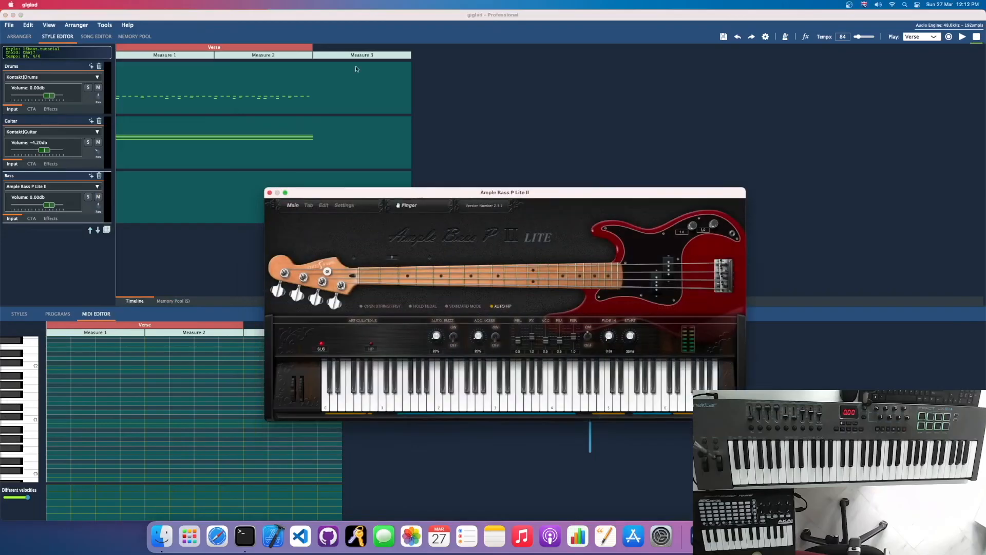
pyautogui.click(270, 193)
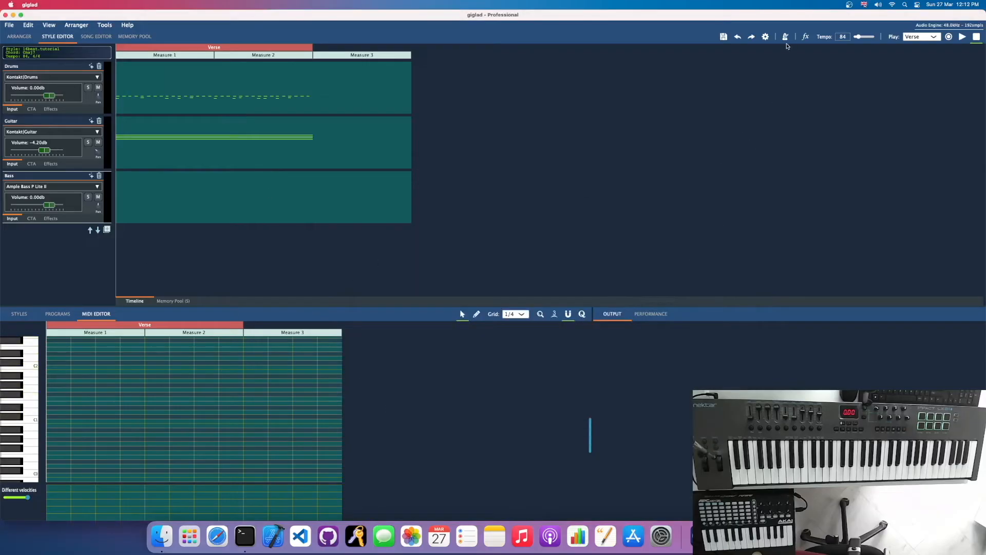
# Record a bass line live across Measures 1 and 2 of the Bass track
pyautogui.click(950, 39)
pyautogui.click(785, 37)
pyautogui.click(962, 37)
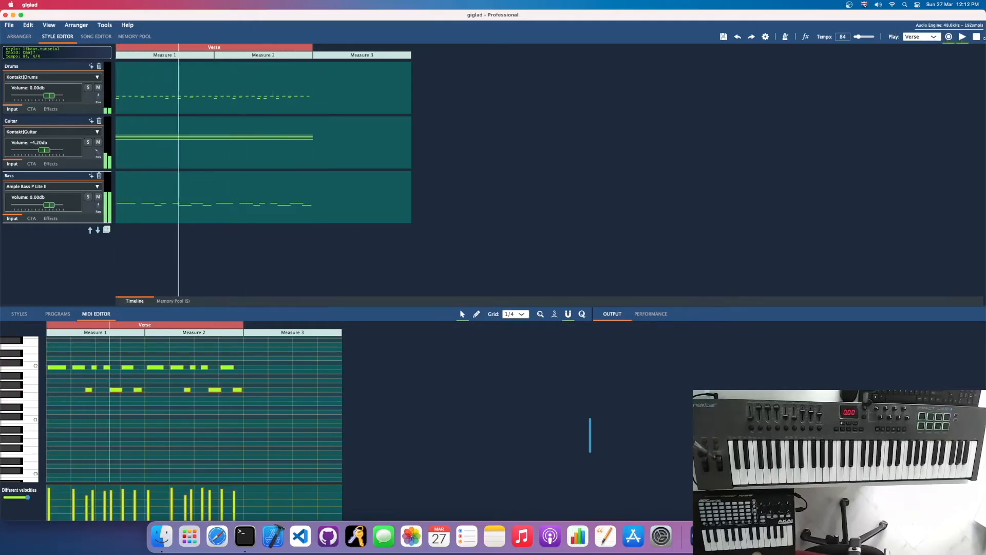
pyautogui.click(977, 38)
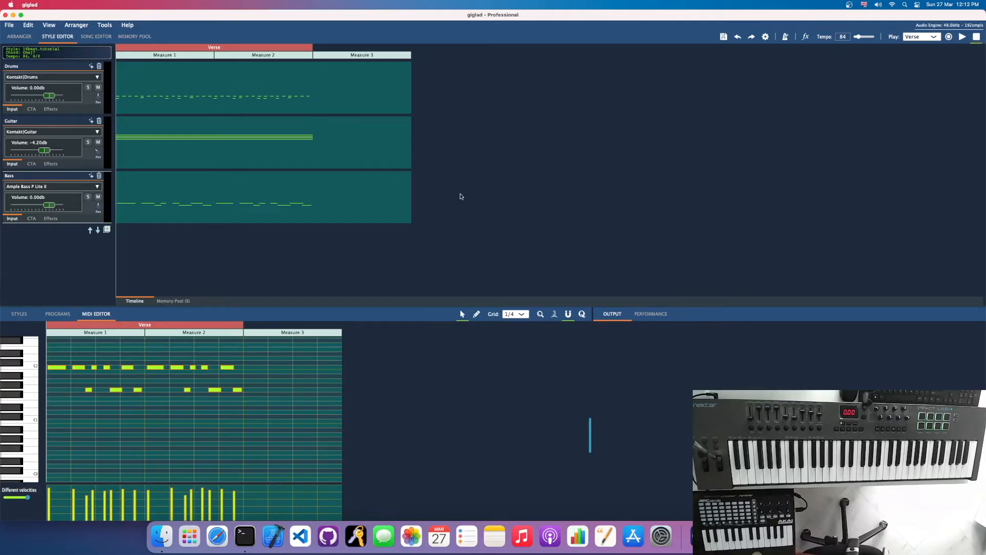
# Quantize all the recorded bass notes as selected events to 1/16 at strength 1.00, affecting only Events On
pyautogui.moveTo(274, 341); pyautogui.dragTo(25, 441)
pyautogui.click(582, 315)
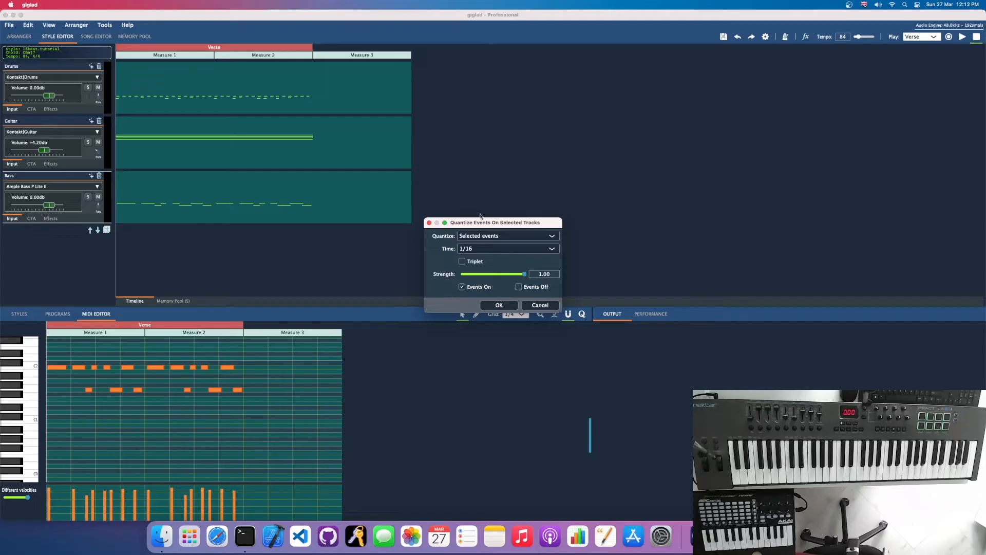
pyautogui.click(484, 236)
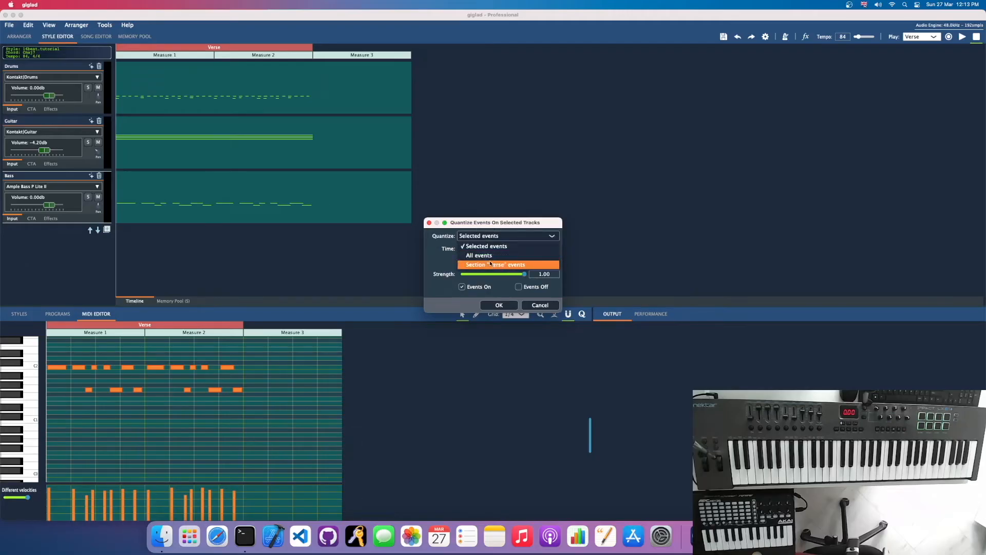
pyautogui.click(442, 259)
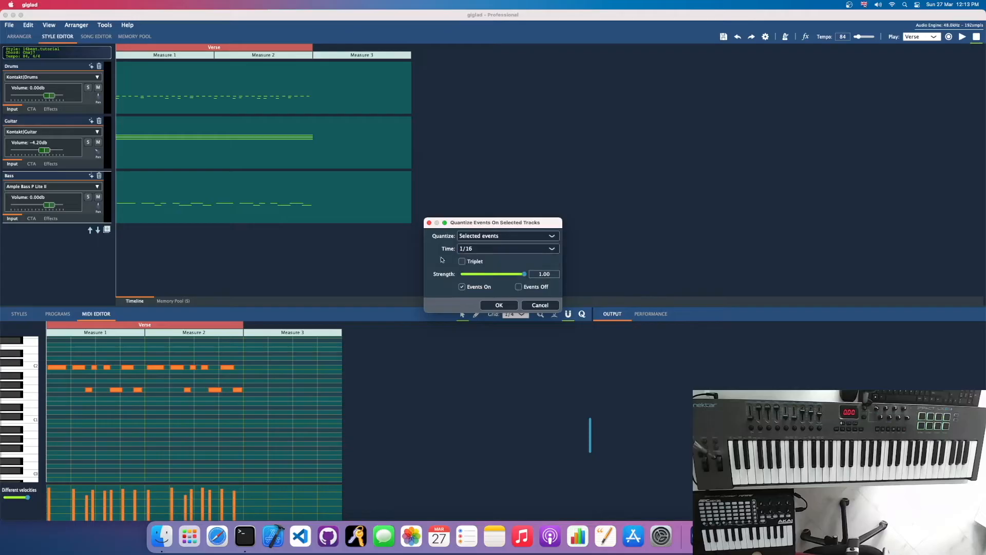
pyautogui.click(493, 305)
# Play the Verse while lowering the Bass track's volume to -1.20 dB, and stop playback
pyautogui.click(961, 37)
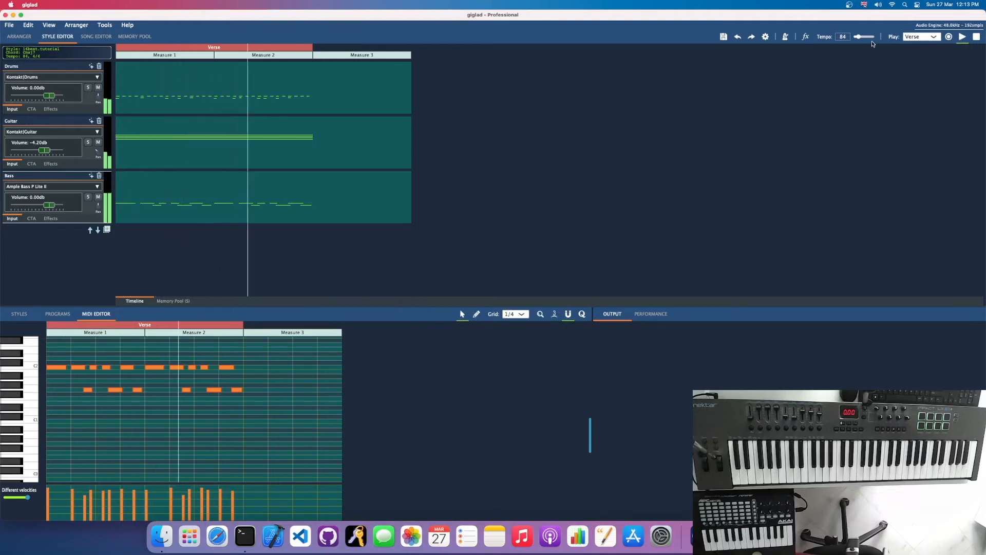
pyautogui.moveTo(51, 208); pyautogui.dragTo(47, 208)
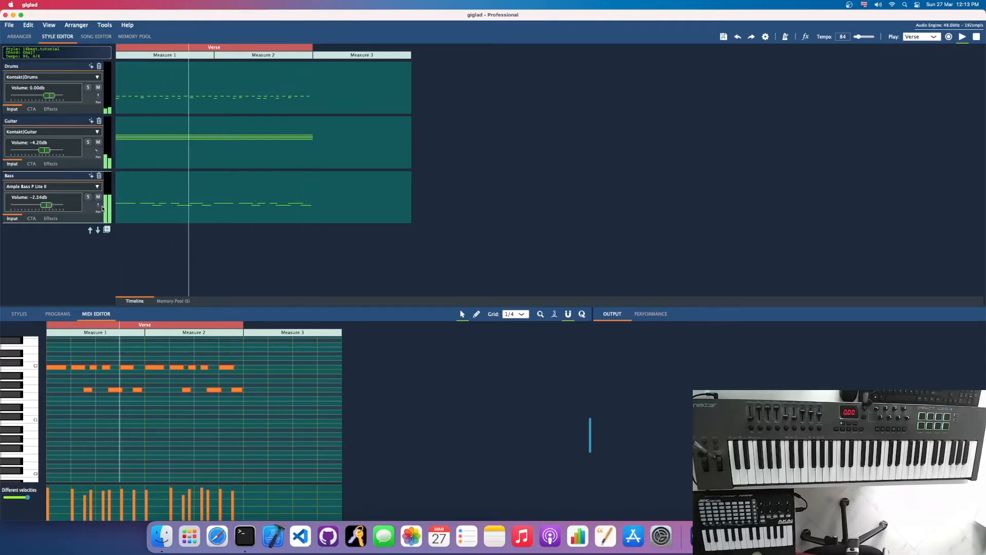
pyautogui.moveTo(47, 207); pyautogui.dragTo(48, 208)
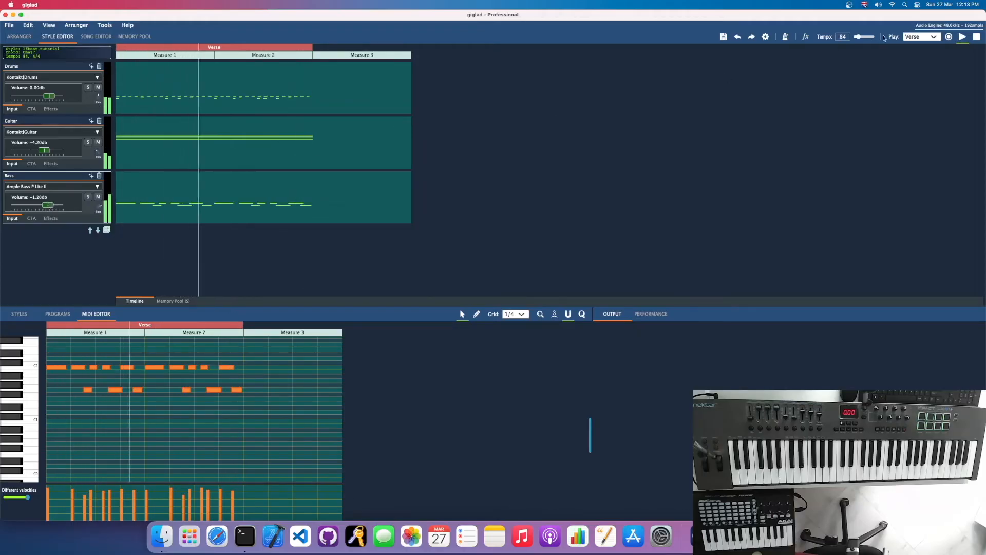
pyautogui.press('space')
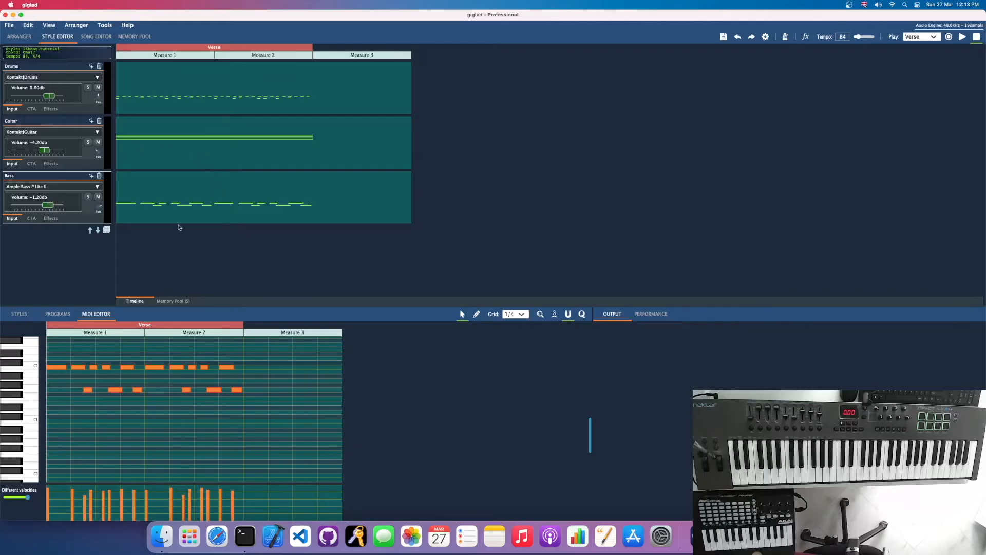
# Set the Bass track's CTA mode to U-Shift with the Bass option
pyautogui.click(31, 219)
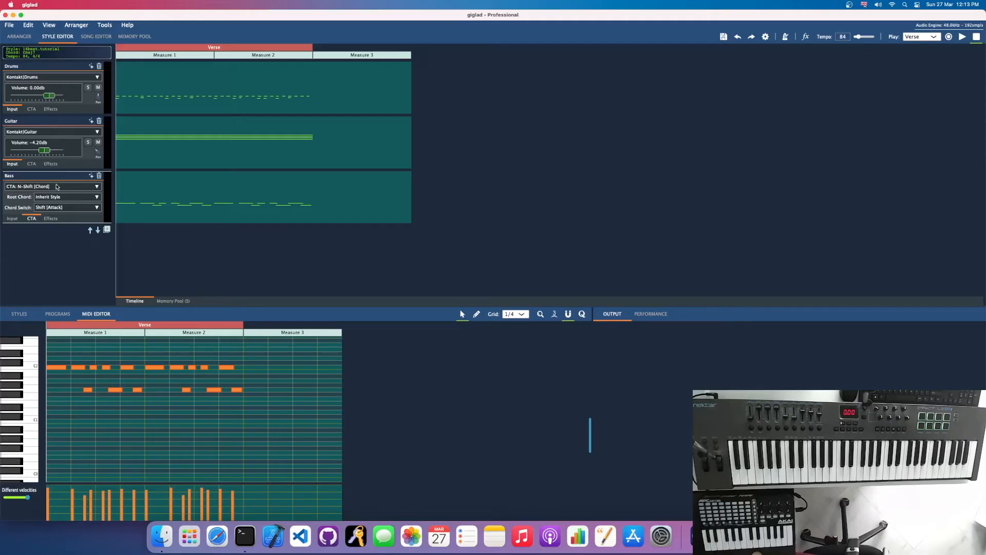
pyautogui.click(96, 187)
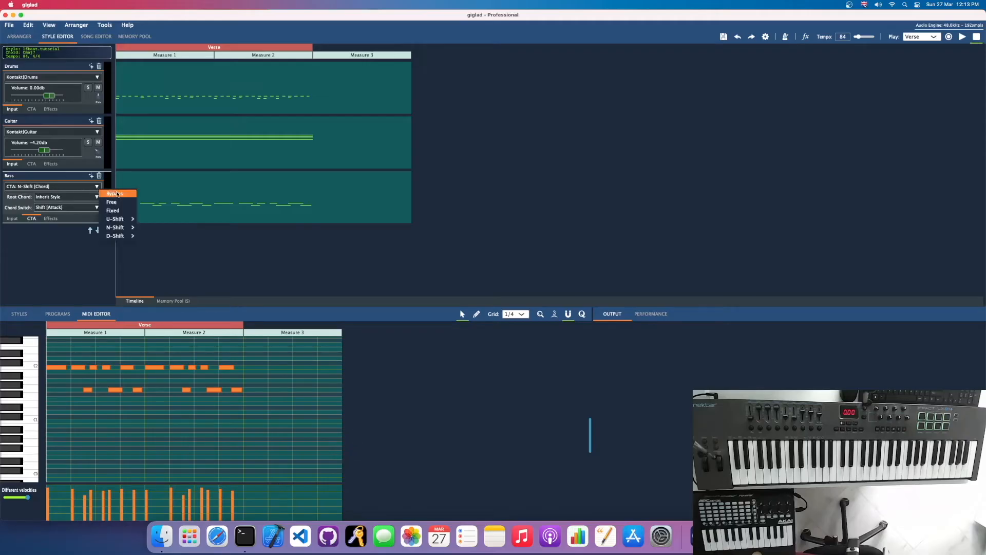
pyautogui.moveTo(122, 237)
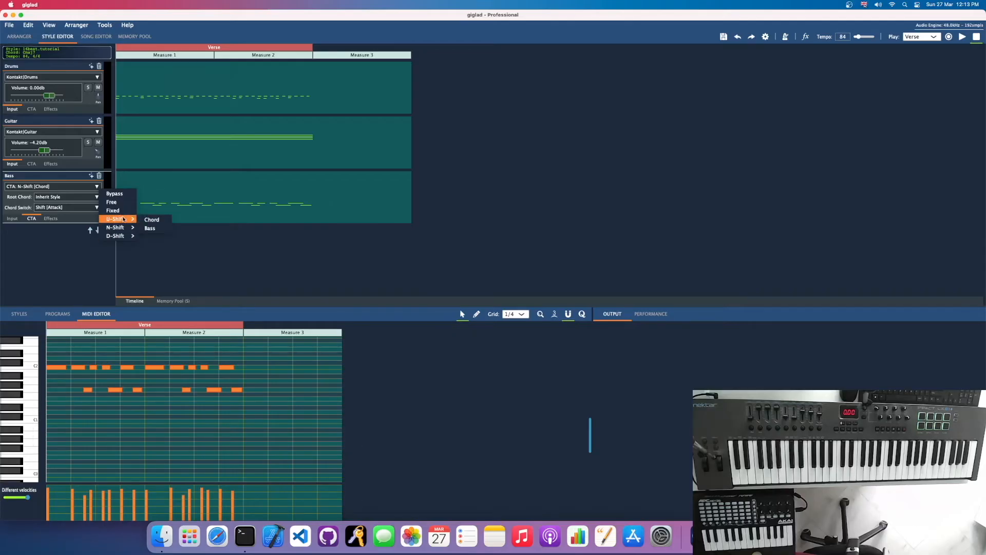
pyautogui.click(153, 229)
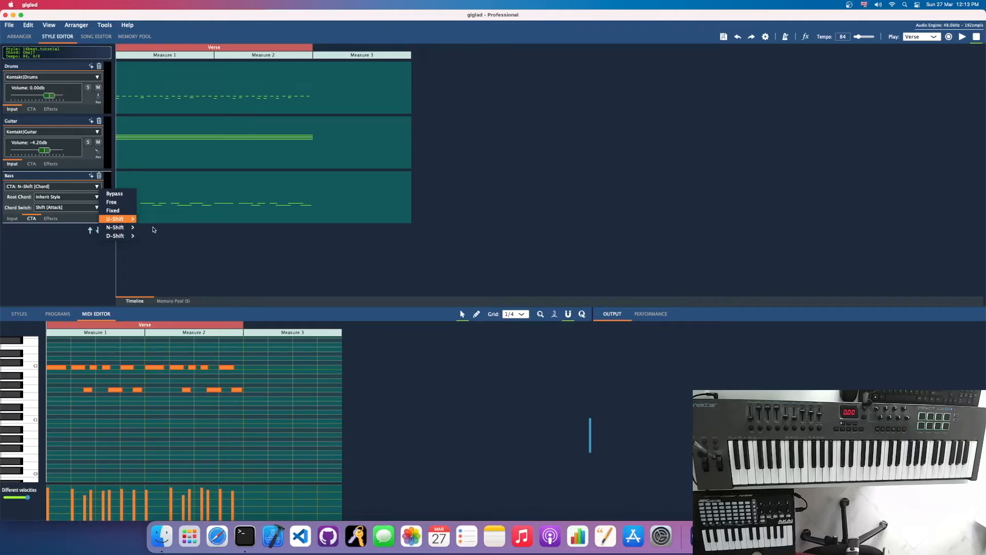
# Play the Verse to check the bass line, stop playback and save the style
pyautogui.click(962, 36)
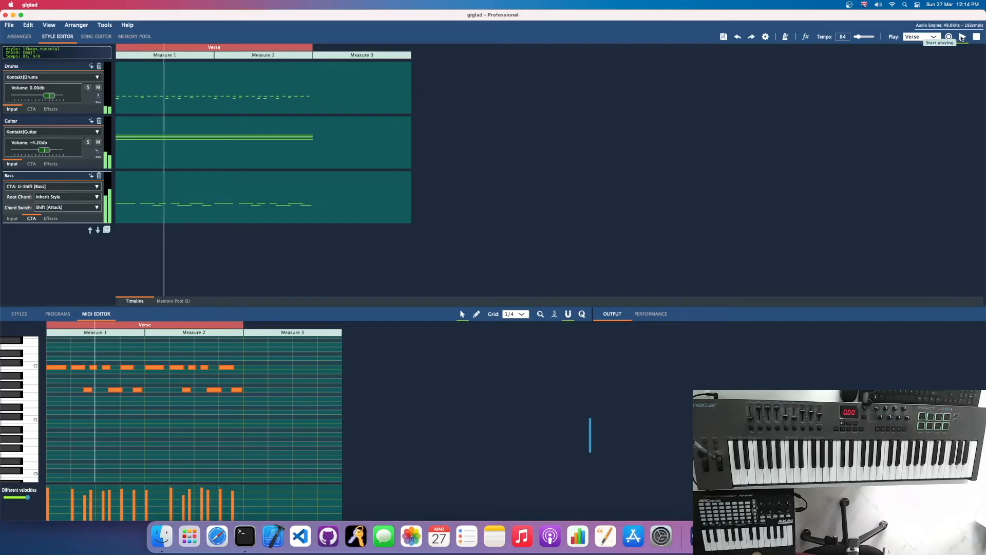
pyautogui.click(962, 36)
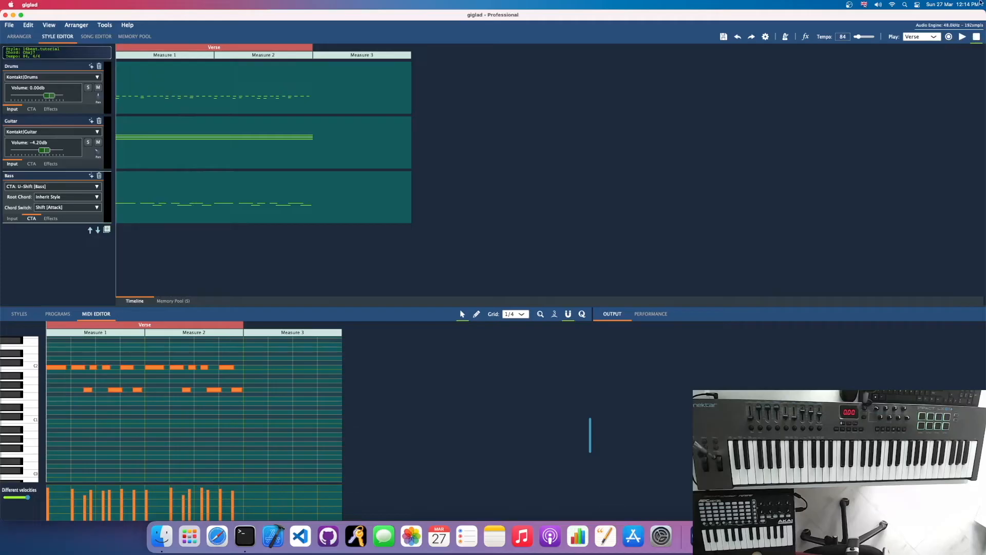
pyautogui.click(723, 39)
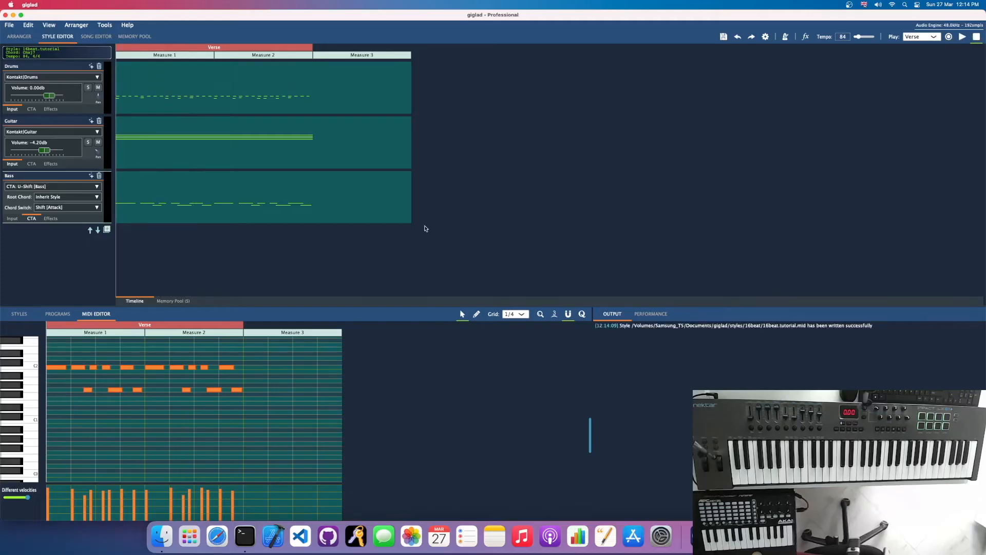
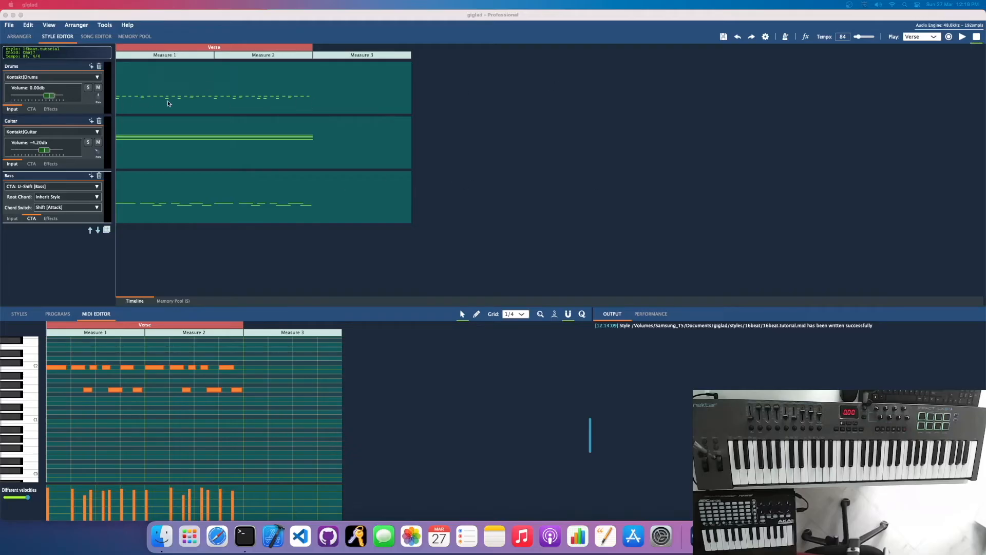
# Set the Drums track's CTA mode to Bypass, return to its input settings and save the style
pyautogui.click(32, 110)
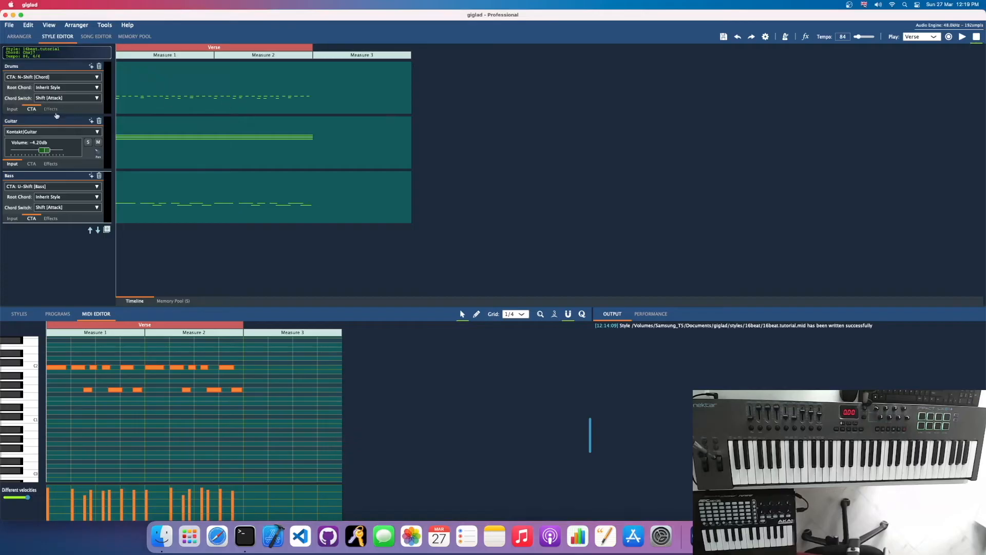
pyautogui.click(98, 78)
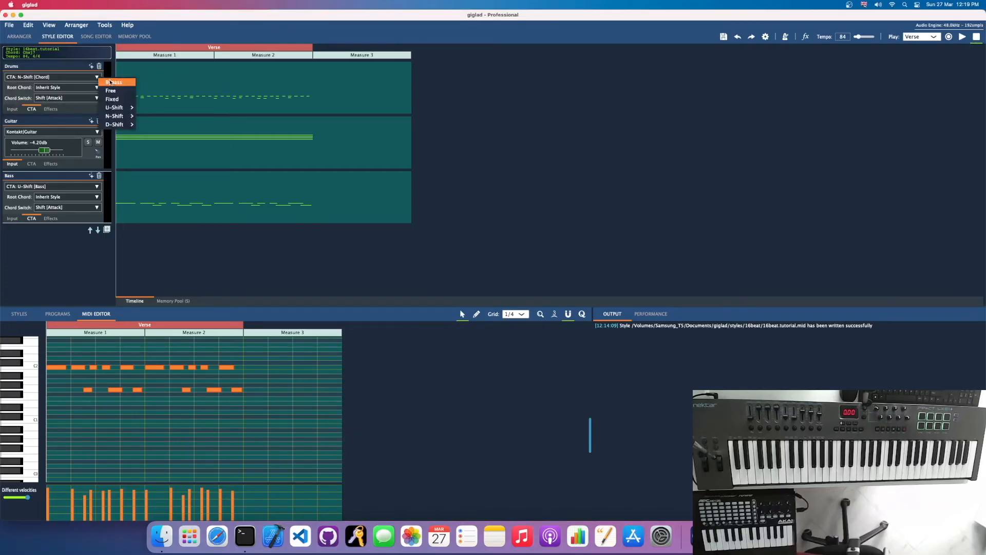
pyautogui.click(111, 82)
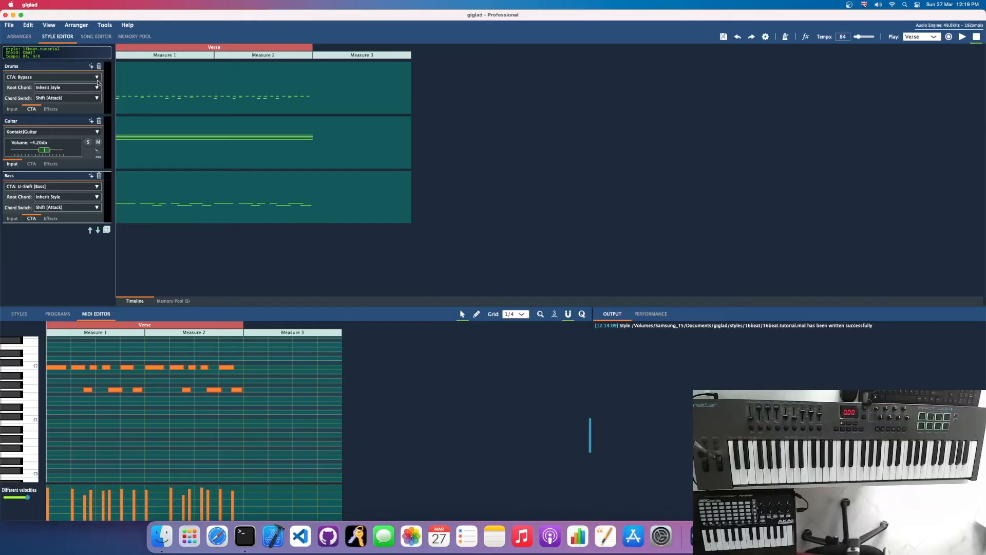
pyautogui.click(12, 110)
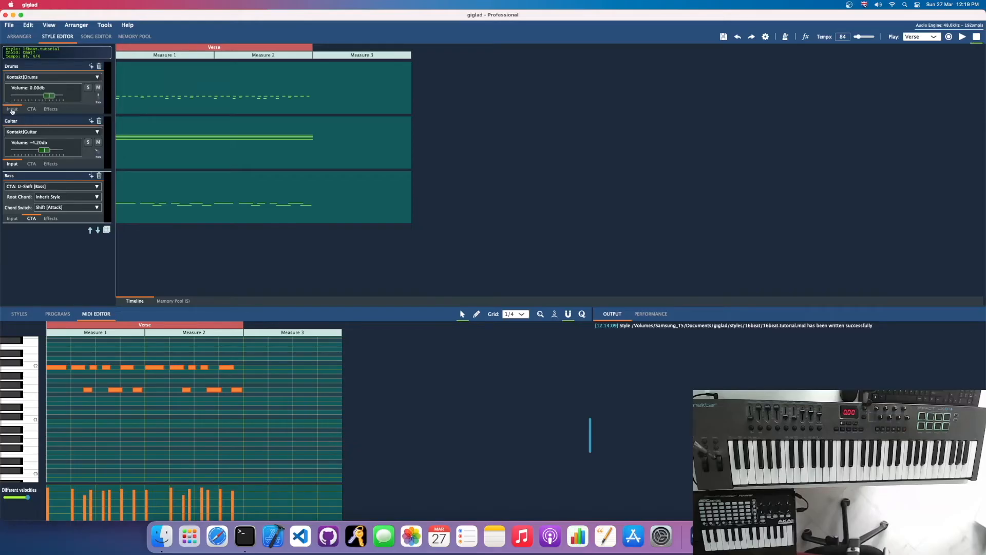
pyautogui.click(724, 36)
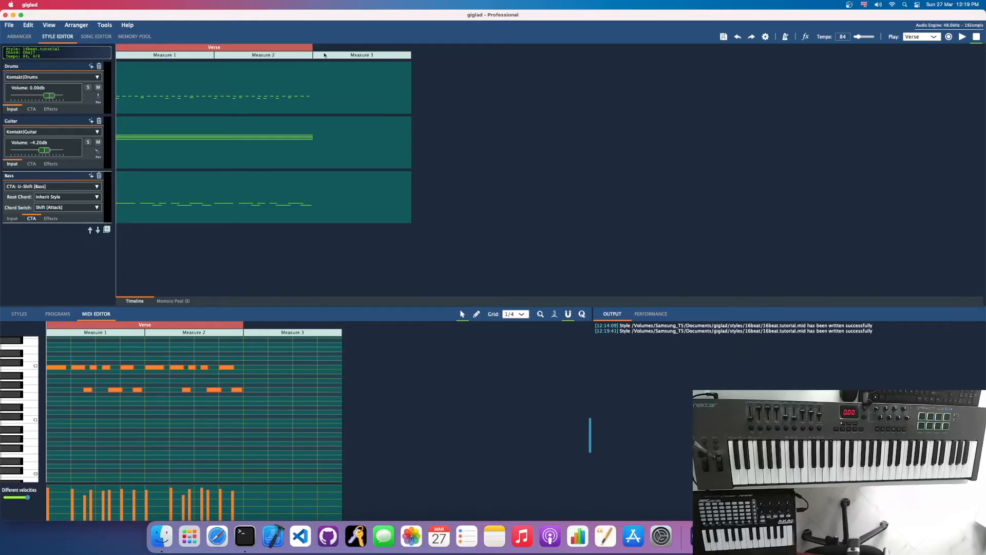
# Append a new two-measure section named Break after the Verse, cloned from the Verse
pyautogui.rightClick(262, 47)
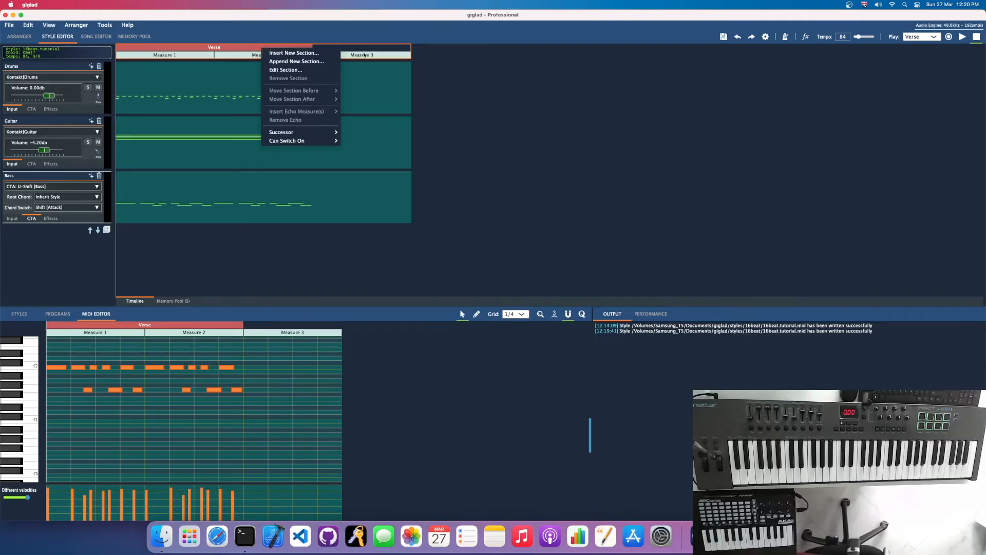
pyautogui.click(296, 62)
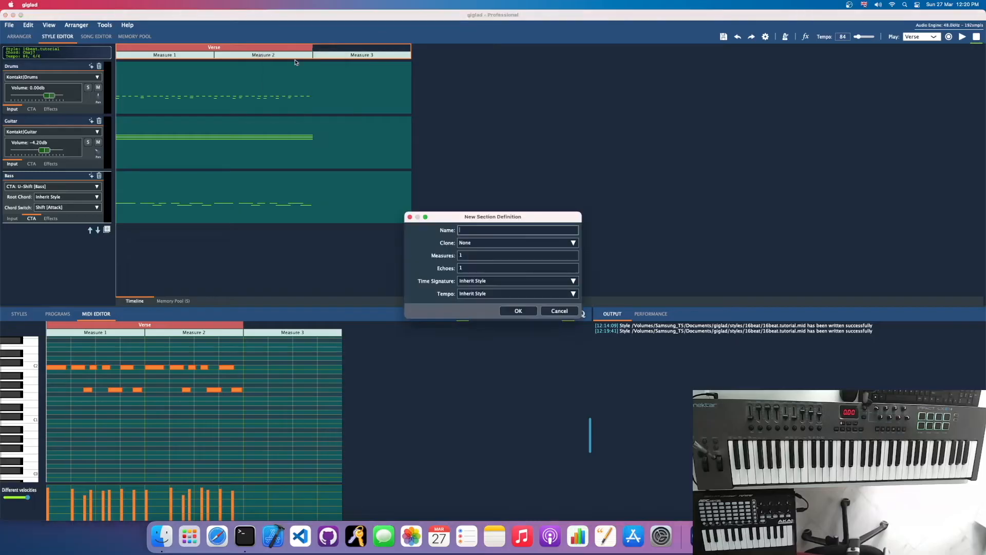
pyautogui.moveTo(524, 215); pyautogui.dragTo(556, 176)
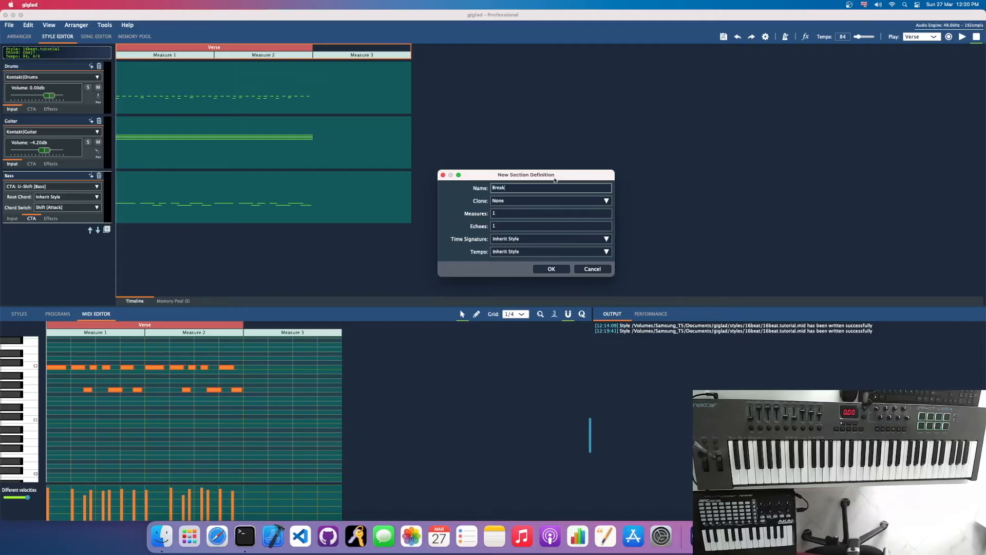
pyautogui.click(545, 214)
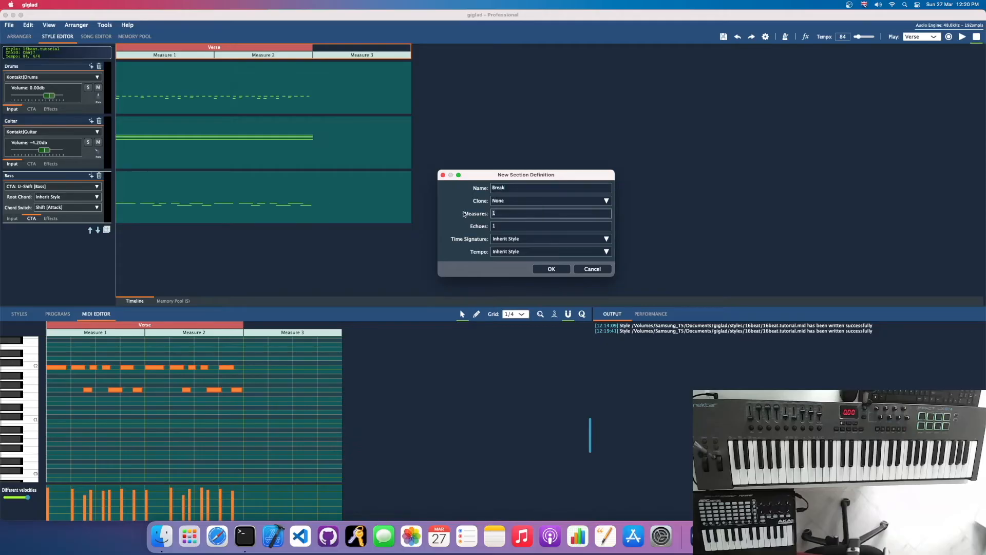
pyautogui.press('Tab')
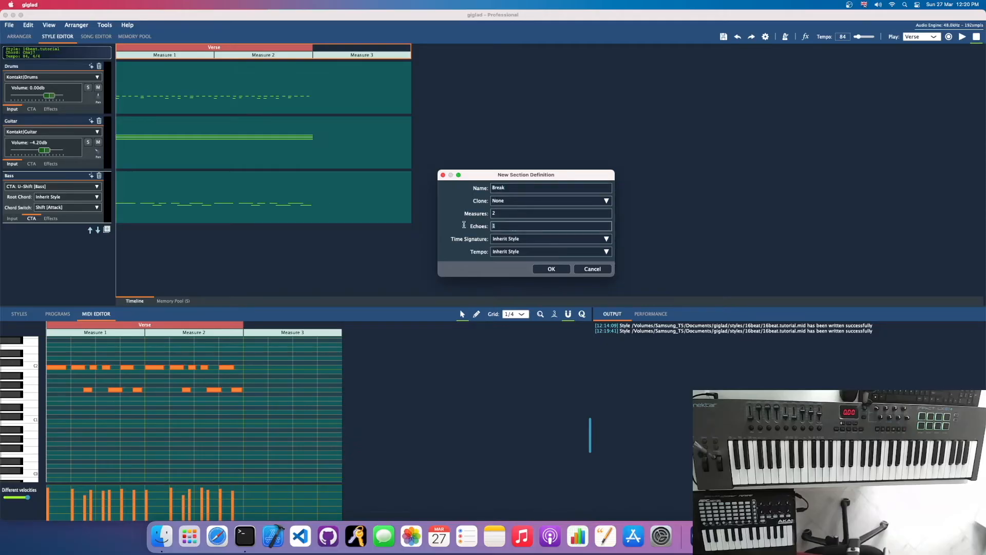
pyautogui.click(503, 215)
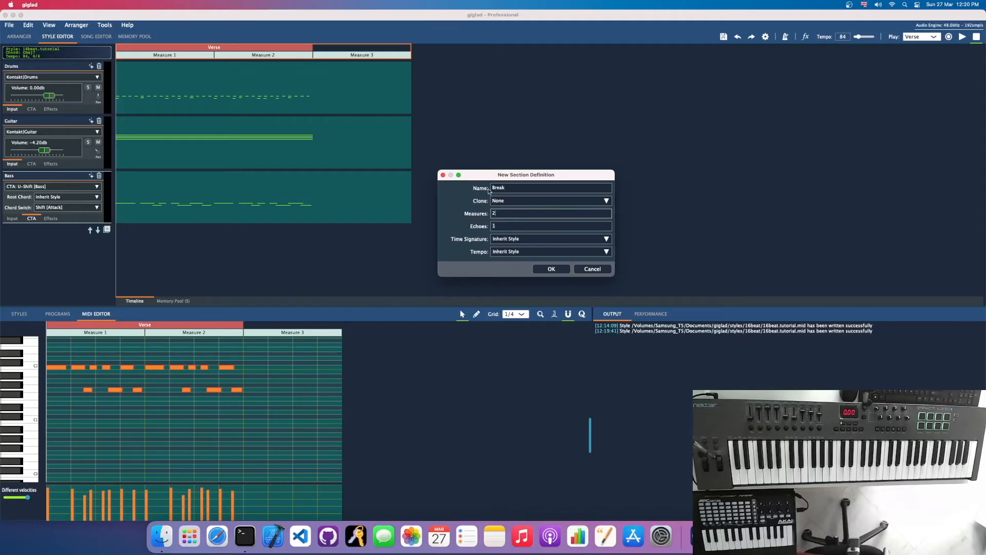
pyautogui.click(526, 201)
pyautogui.click(507, 214)
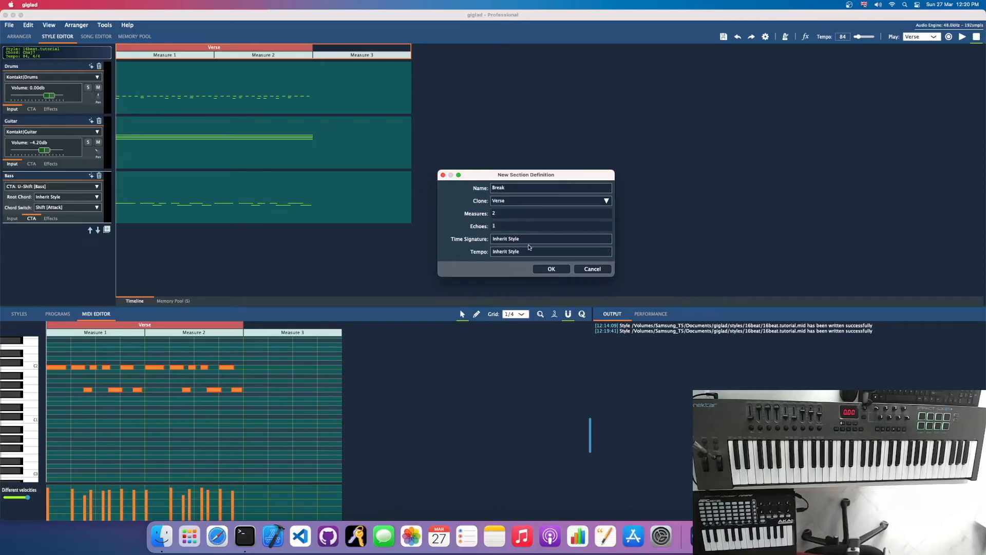
pyautogui.click(544, 270)
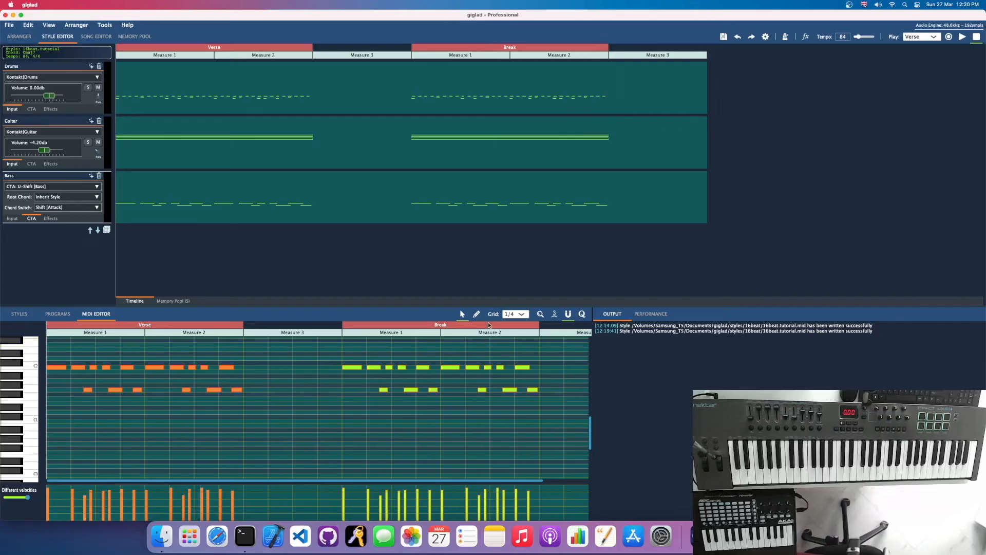
# Enlarge the MIDI editor and show the Drums track's notes in it
pyautogui.moveTo(489, 307); pyautogui.dragTo(492, 271)
pyautogui.scroll(5, 489, 395)
pyautogui.scroll(-8, 489, 395)
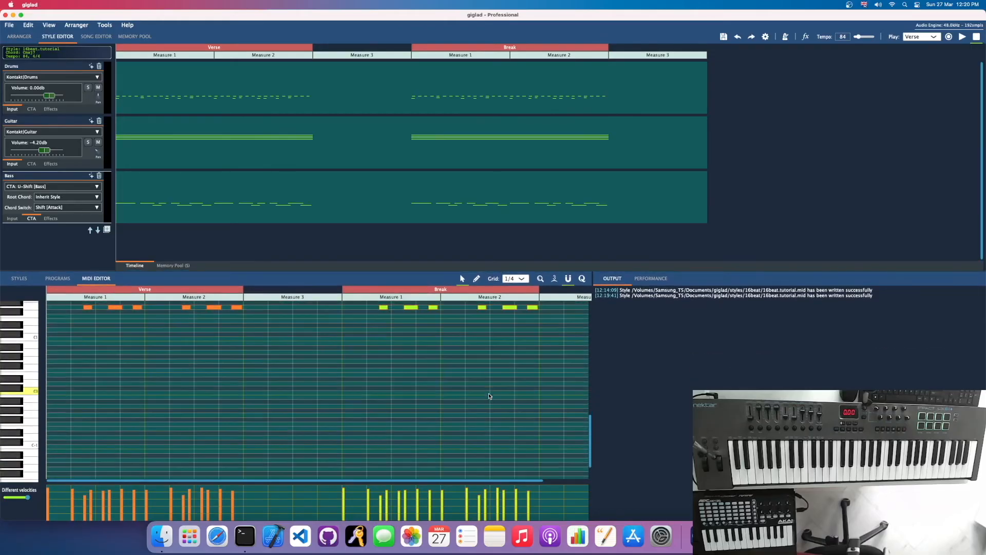
pyautogui.scroll(3, 489, 396)
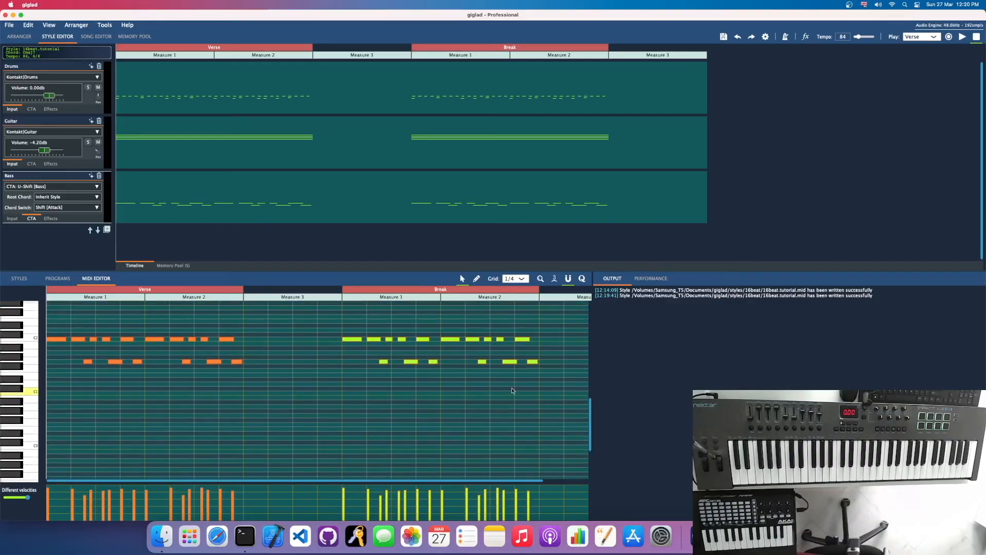
pyautogui.click(431, 106)
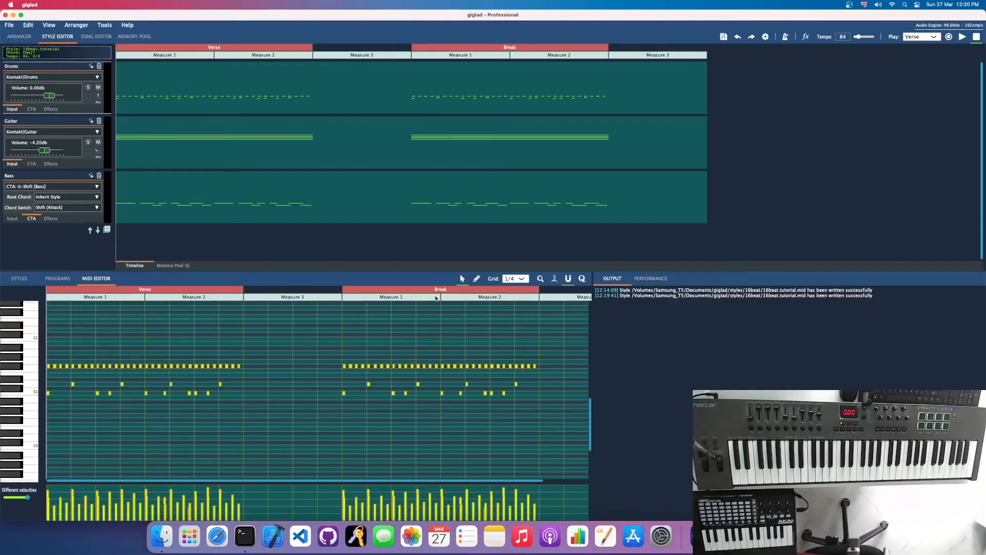
# Open the Kontakt instrument from the memory pool and preview 04 Variation from Pop fill folder 23 in Studio Drummer's groove browser
pyautogui.click(182, 265)
pyautogui.click(395, 68)
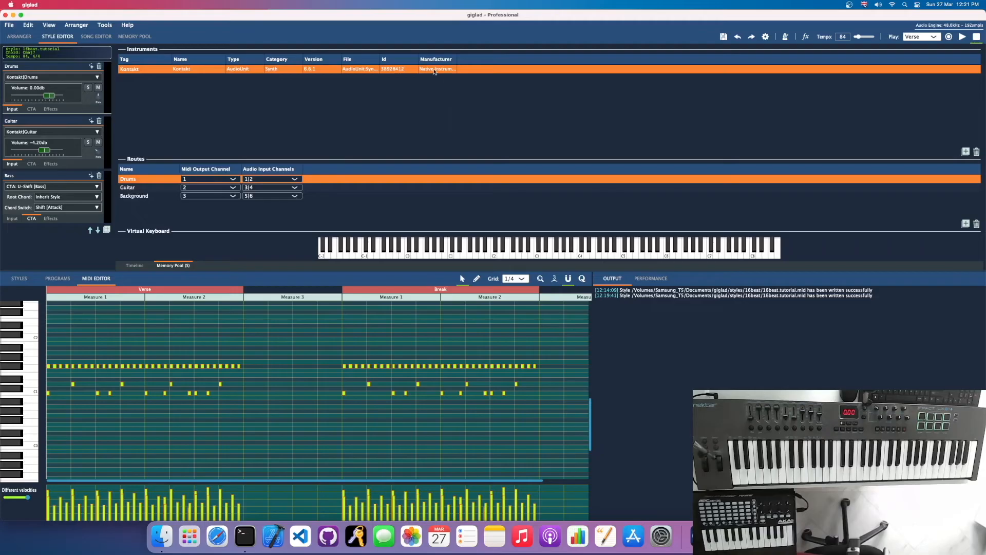
pyautogui.doubleClick(363, 72)
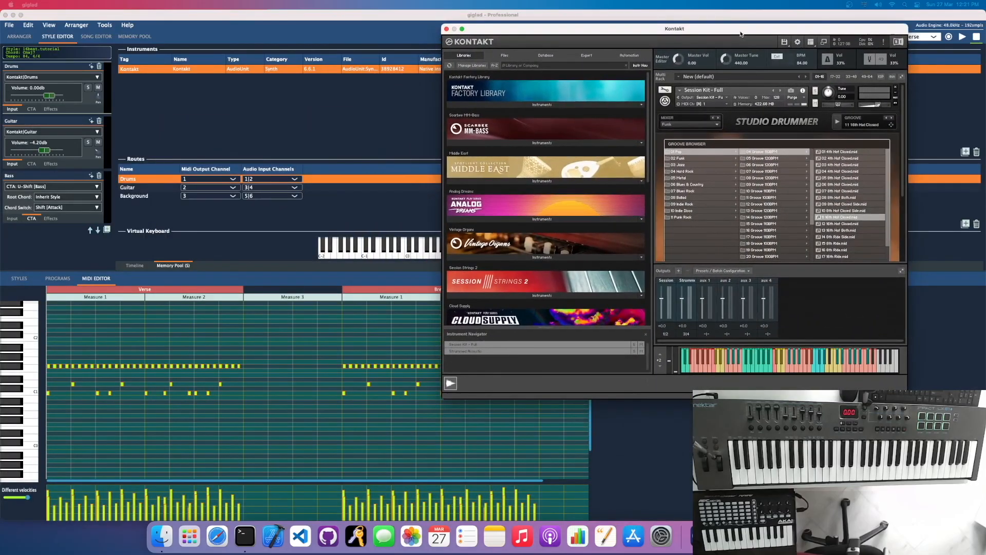
pyautogui.scroll(-2, 776, 227)
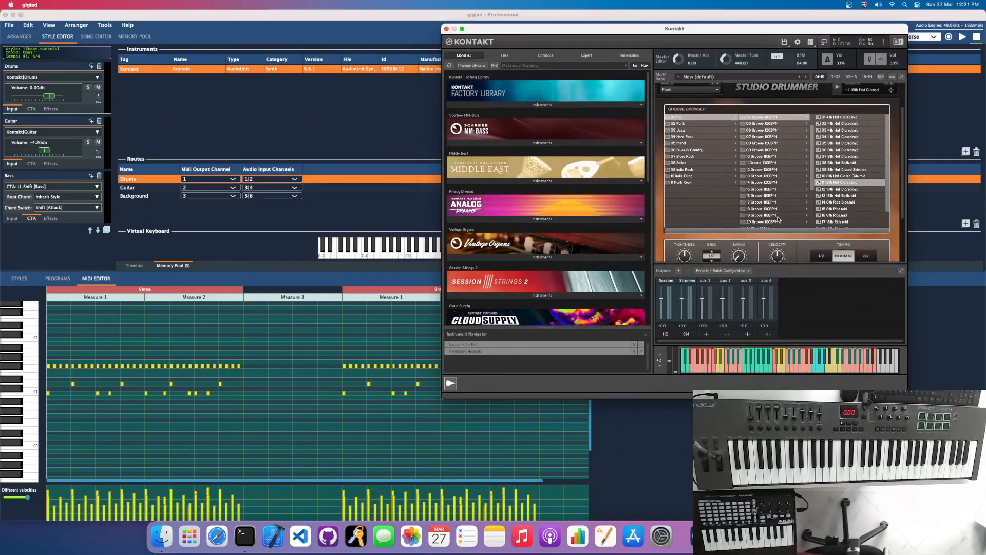
pyautogui.scroll(-5, 812, 175)
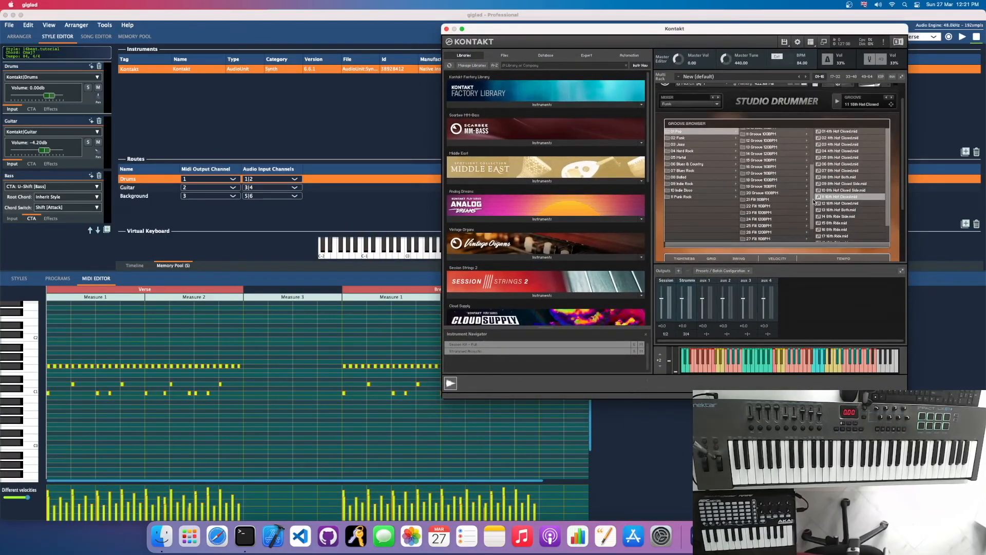
pyautogui.click(770, 202)
pyautogui.click(835, 151)
pyautogui.click(838, 103)
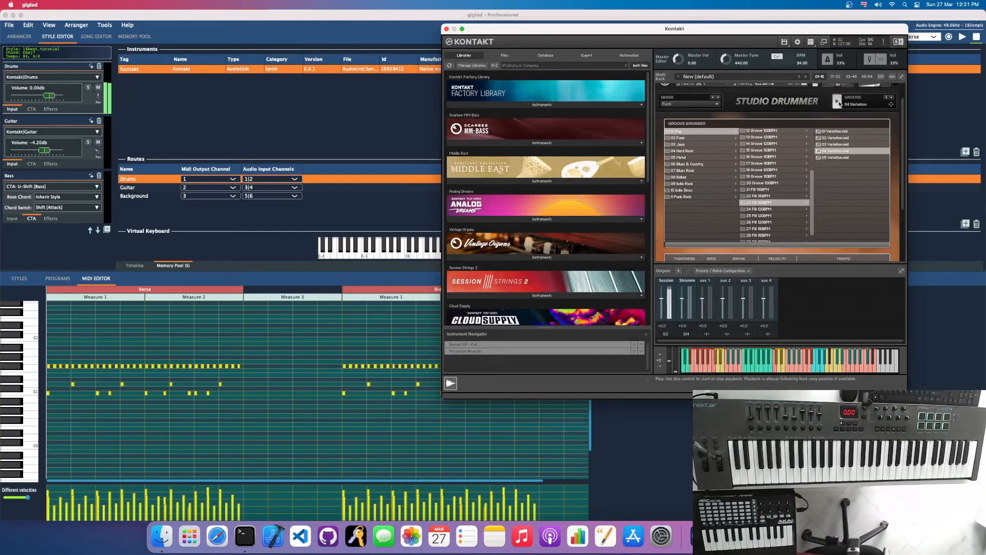
pyautogui.click(838, 102)
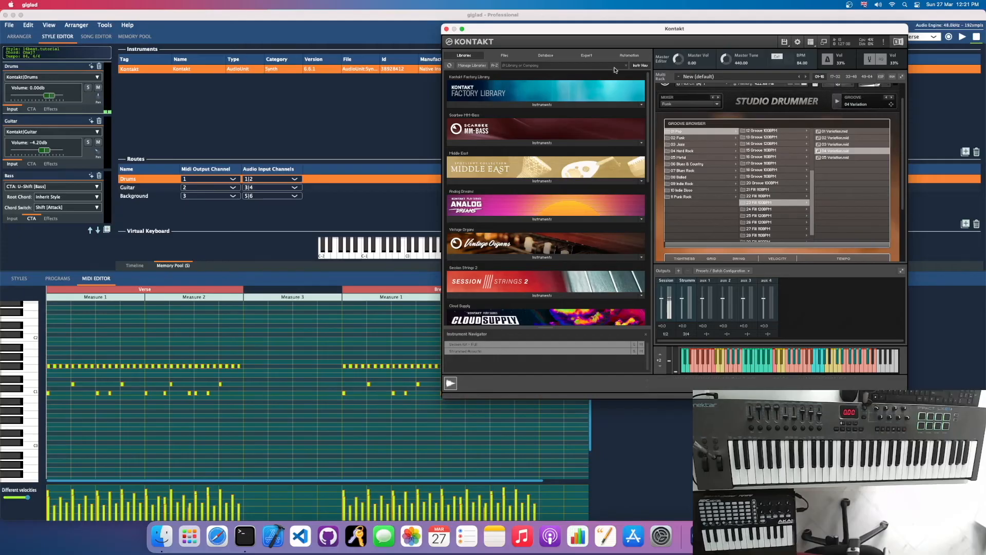
# Move the Kontakt window aside and delete all drum notes in Measure 2 of the Break section
pyautogui.moveTo(635, 32); pyautogui.dragTo(764, 30)
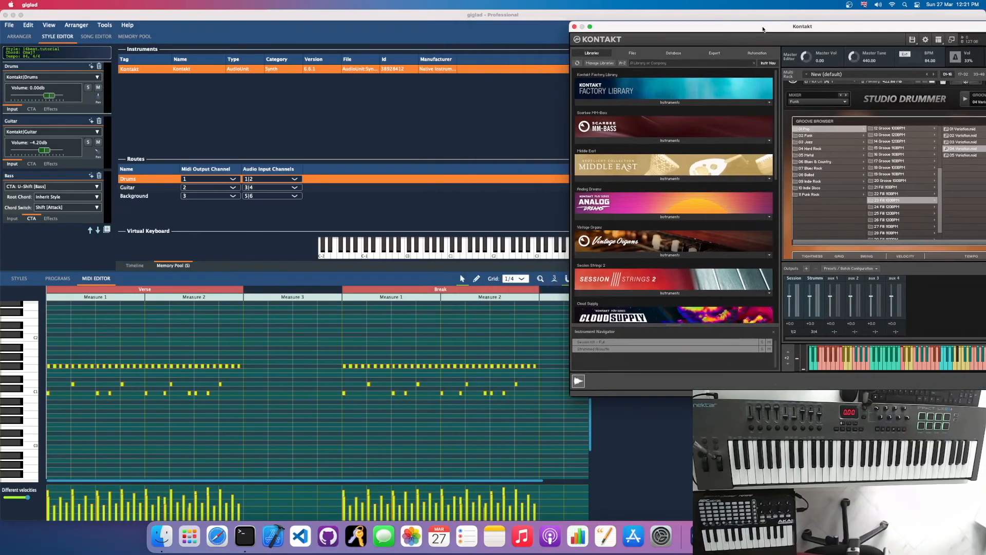
pyautogui.click(539, 332)
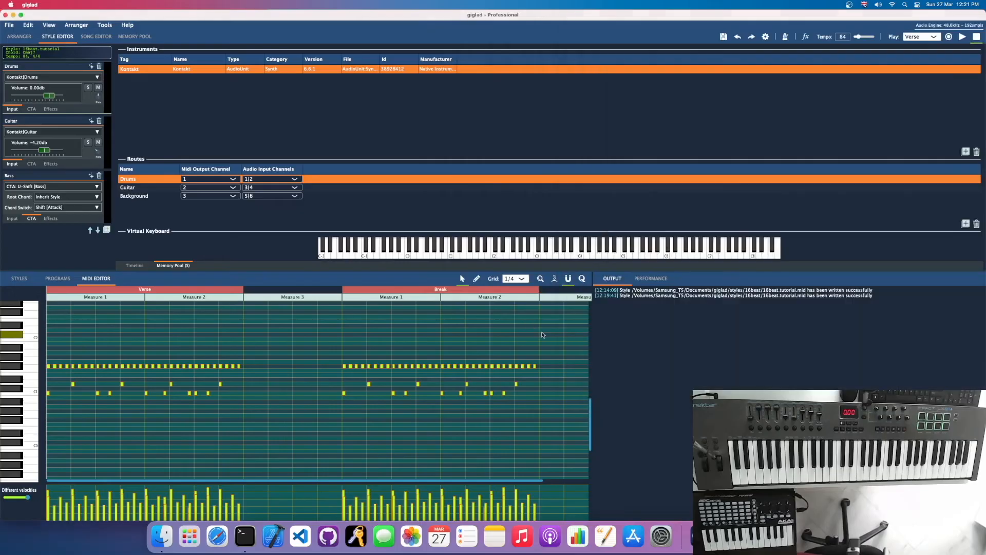
pyautogui.moveTo(551, 334); pyautogui.dragTo(470, 410)
pyautogui.moveTo(566, 338); pyautogui.dragTo(439, 433)
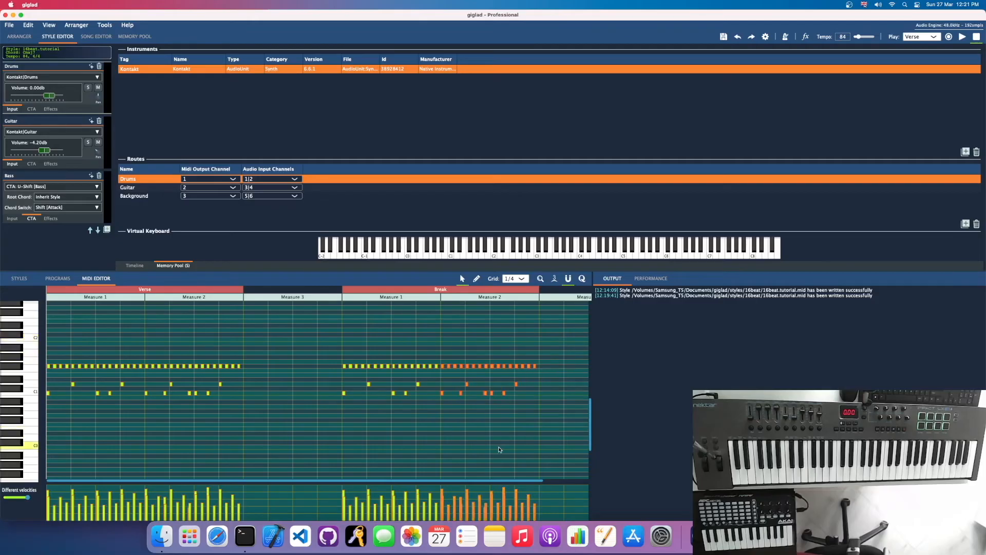
pyautogui.press('Delete')
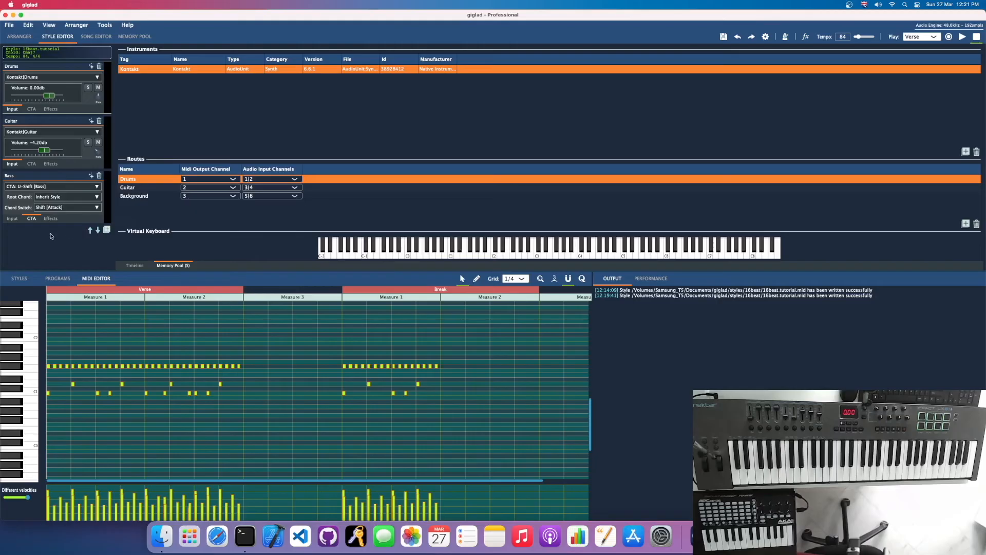
# Reopen Kontakt, preview the 03 Variation and 05 Variation drum fills, leave 05 Variation selected and stop the preview
pyautogui.doubleClick(373, 71)
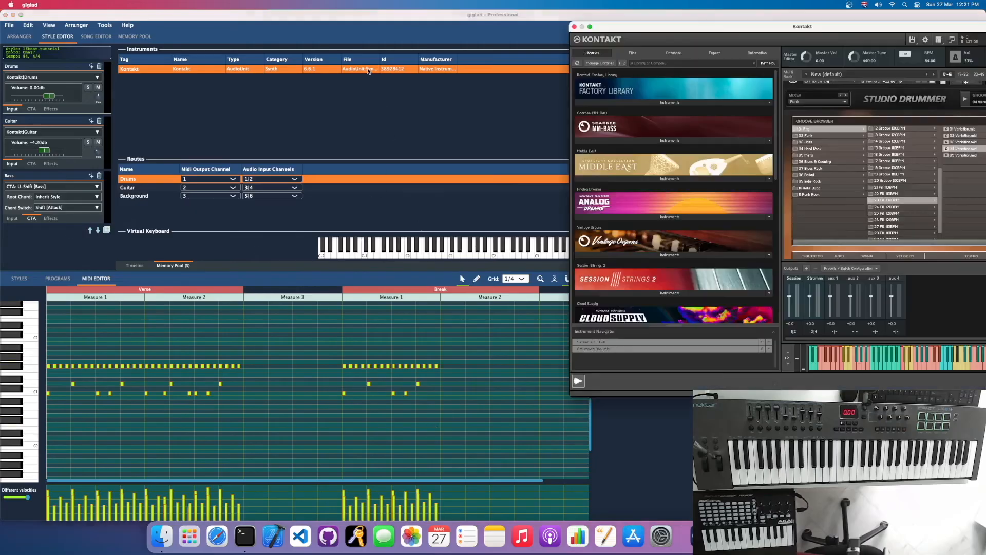
pyautogui.click(961, 142)
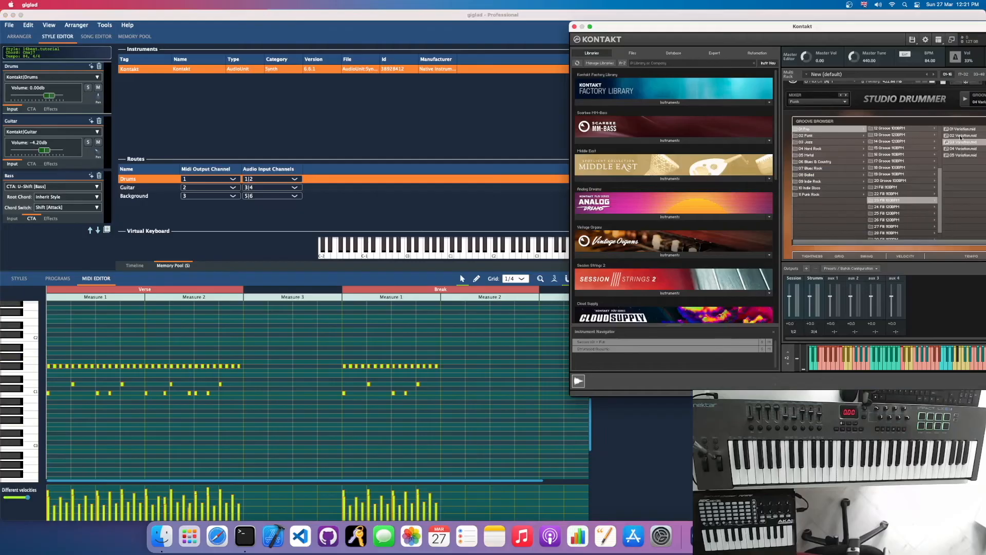
pyautogui.click(964, 102)
pyautogui.doubleClick(961, 144)
pyautogui.doubleClick(960, 156)
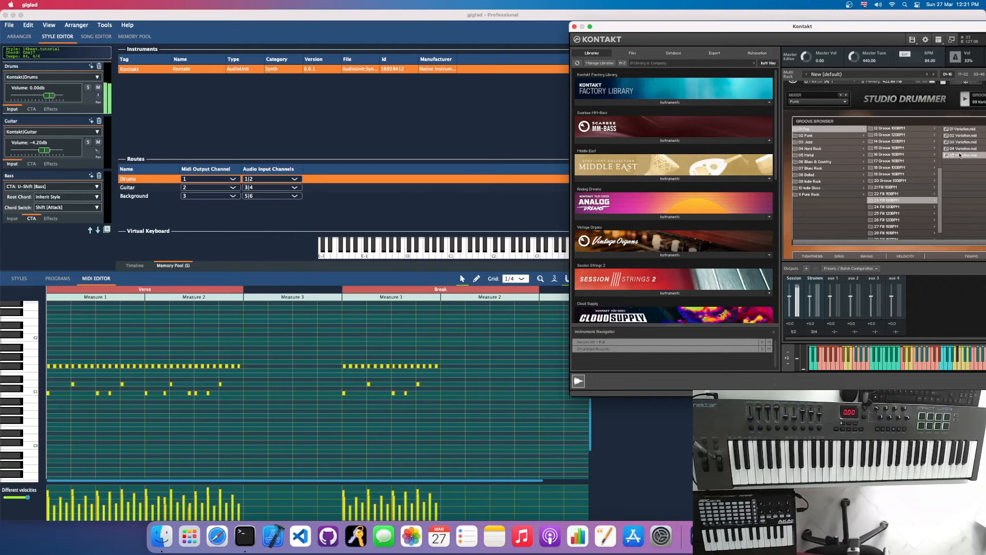
pyautogui.click(965, 102)
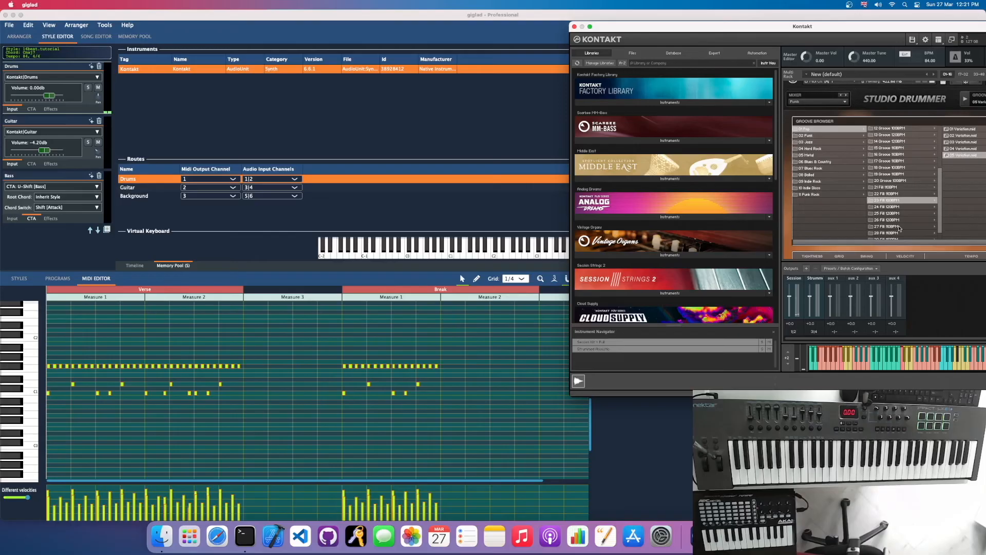
# Import the 05 Variation fill from Kontakt into Measure 2 of the Break's drums, taking the MIDI events from Track 2
pyautogui.moveTo(947, 27); pyautogui.dragTo(887, 25)
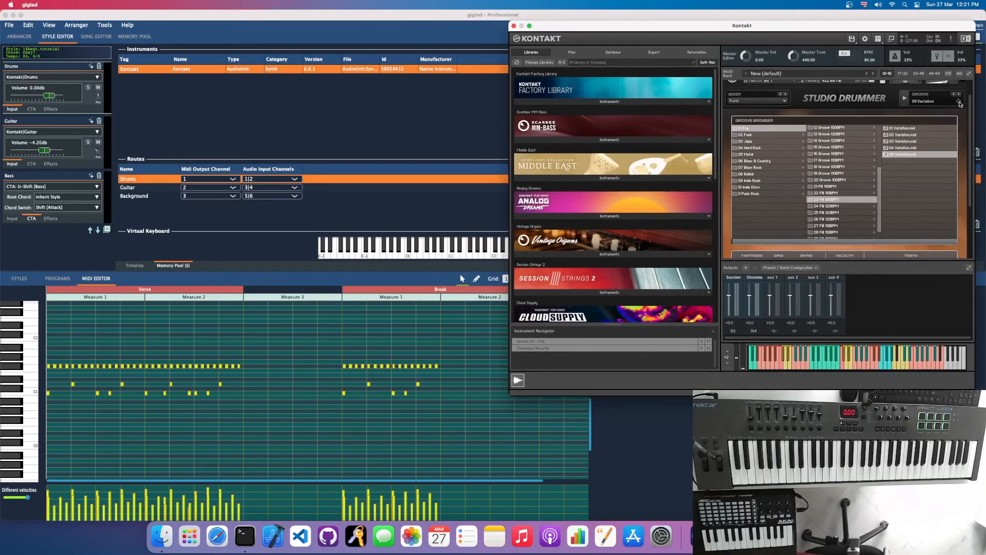
pyautogui.moveTo(443, 343); pyautogui.dragTo(442, 343)
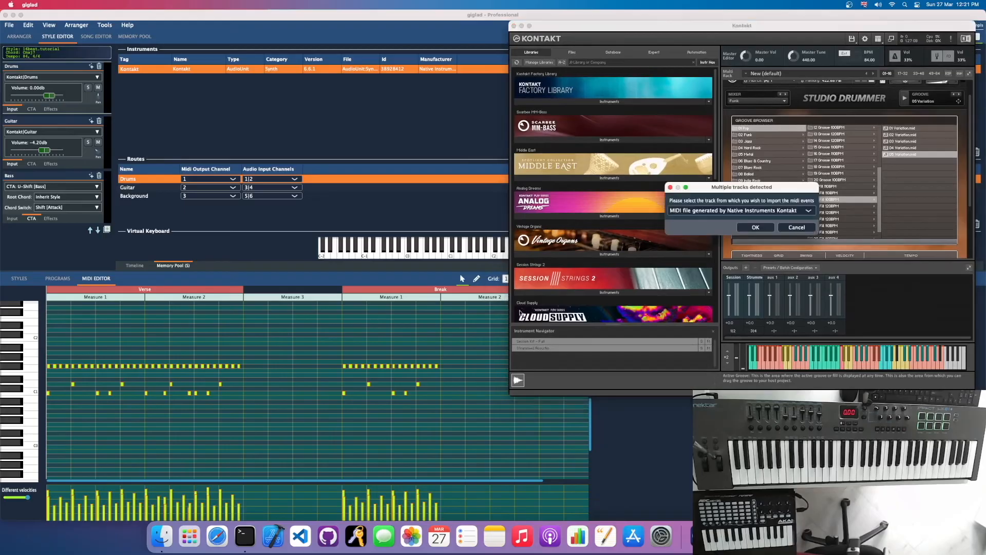
pyautogui.click(724, 211)
pyautogui.click(712, 230)
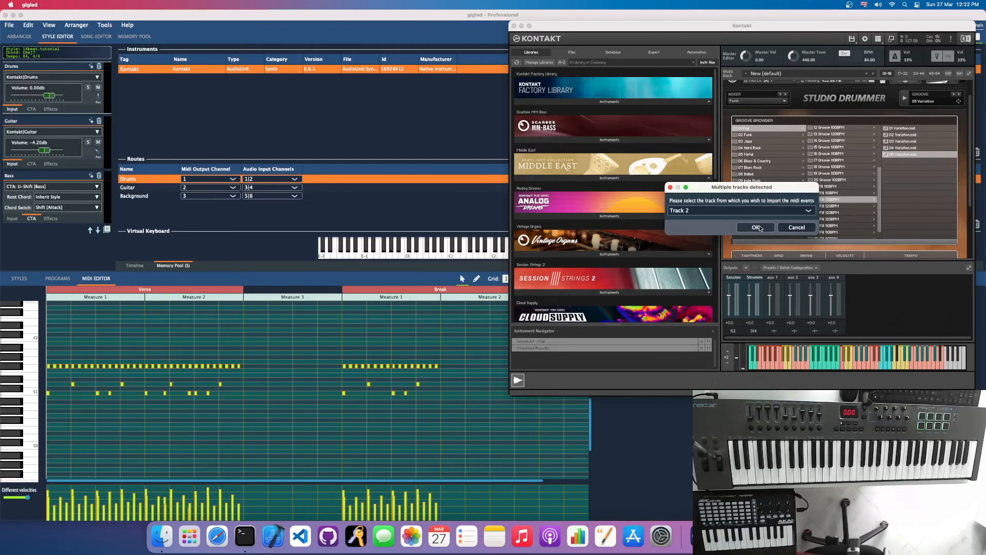
pyautogui.click(760, 229)
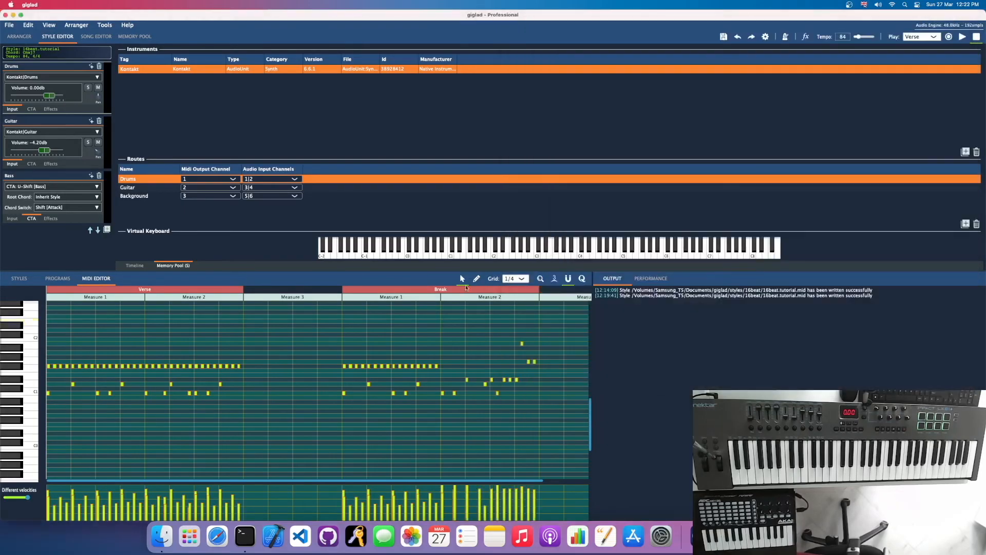
# Return to the timeline and choose the Break as the section to play, trying the switch between Verse and Break
pyautogui.click(139, 266)
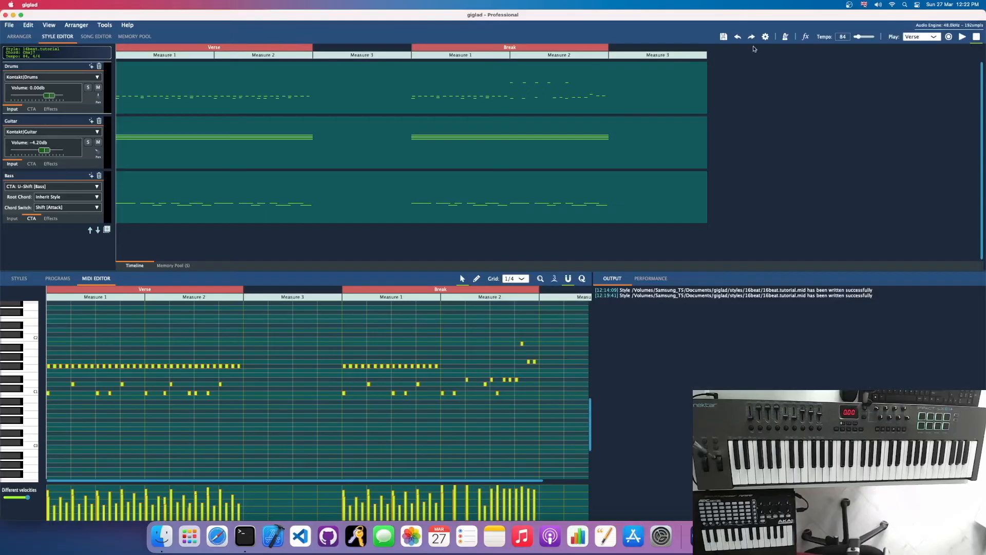
pyautogui.click(917, 37)
pyautogui.click(917, 52)
pyautogui.click(919, 37)
pyautogui.click(918, 45)
pyautogui.click(478, 47)
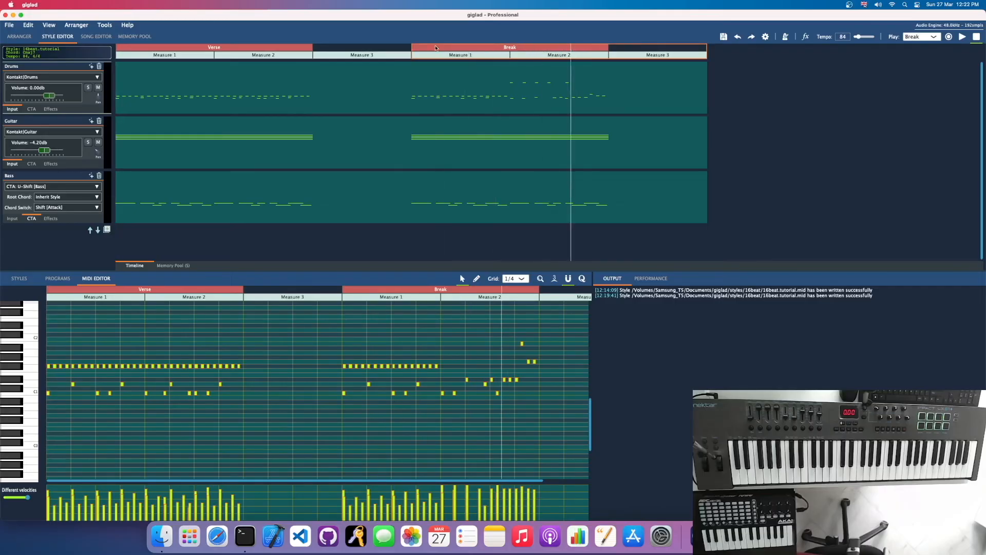
pyautogui.click(451, 48)
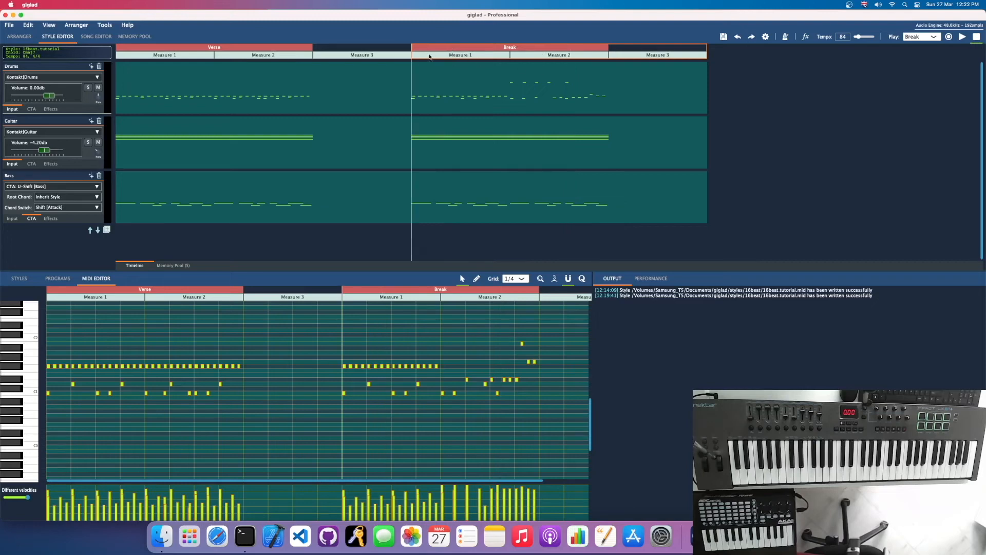
pyautogui.click(240, 48)
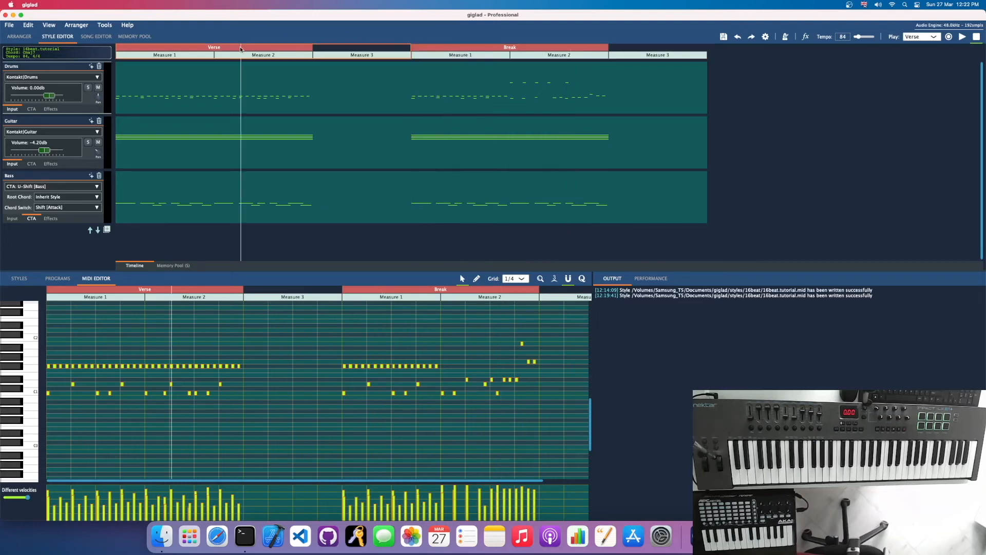
pyautogui.click(487, 48)
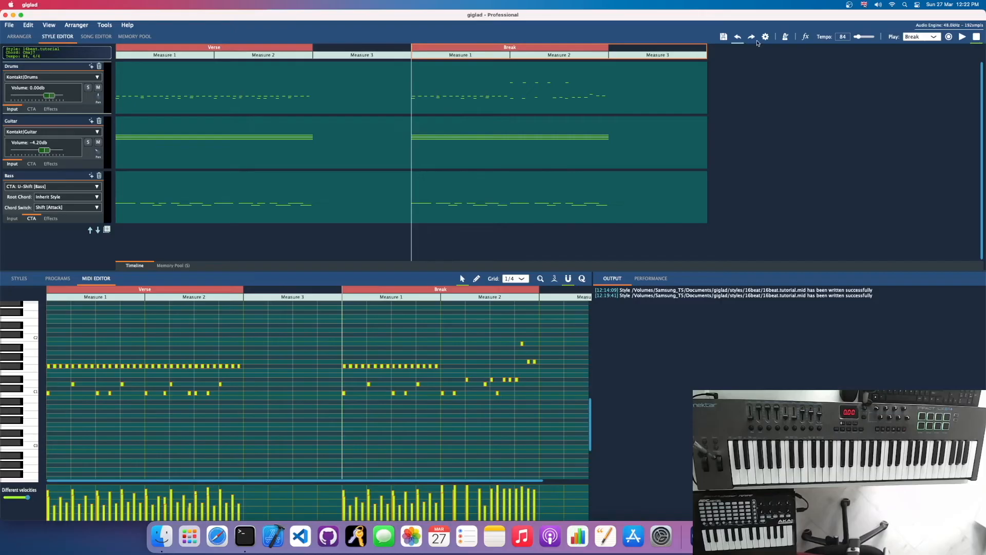
# Play the Break section twice to check the imported drum fill, stopping playback each time
pyautogui.click(962, 37)
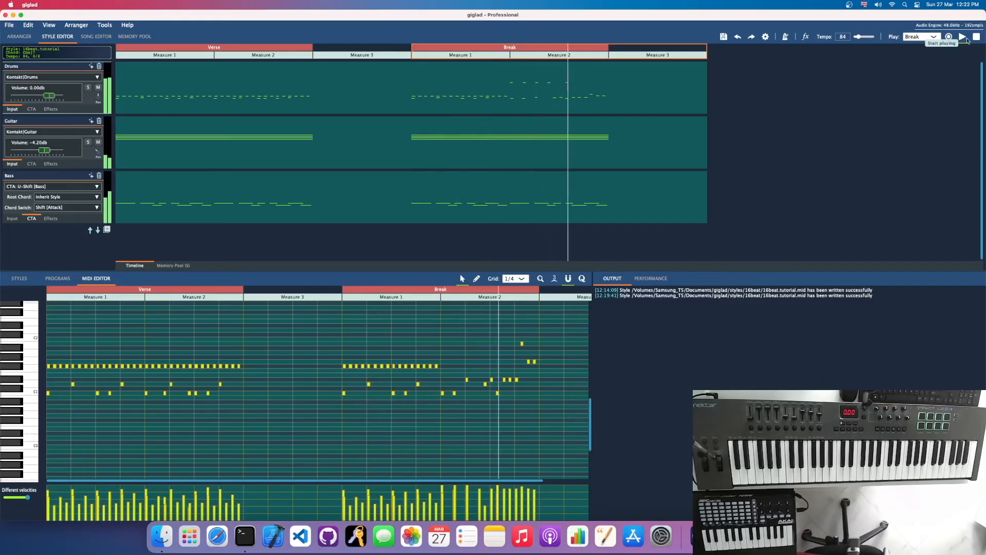
pyautogui.click(976, 37)
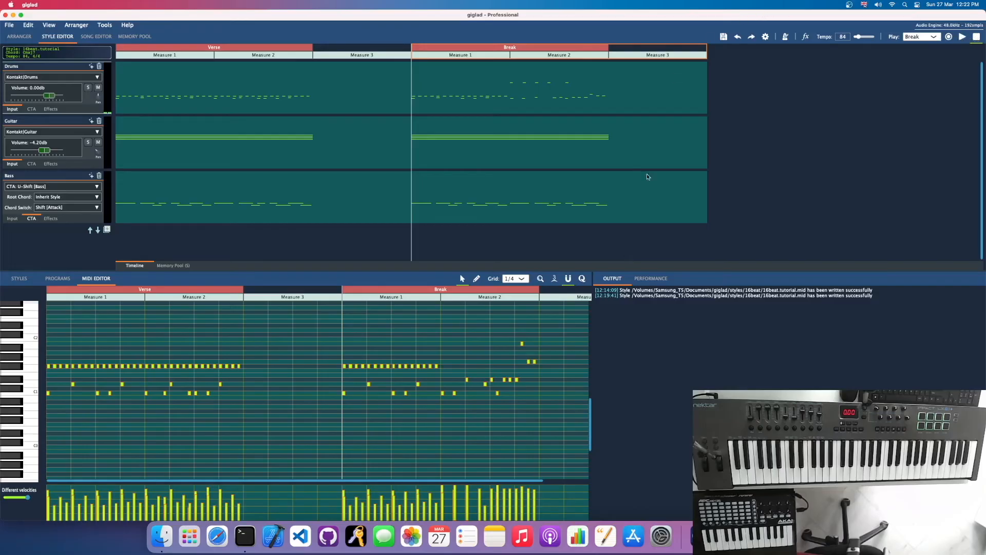
pyautogui.click(962, 37)
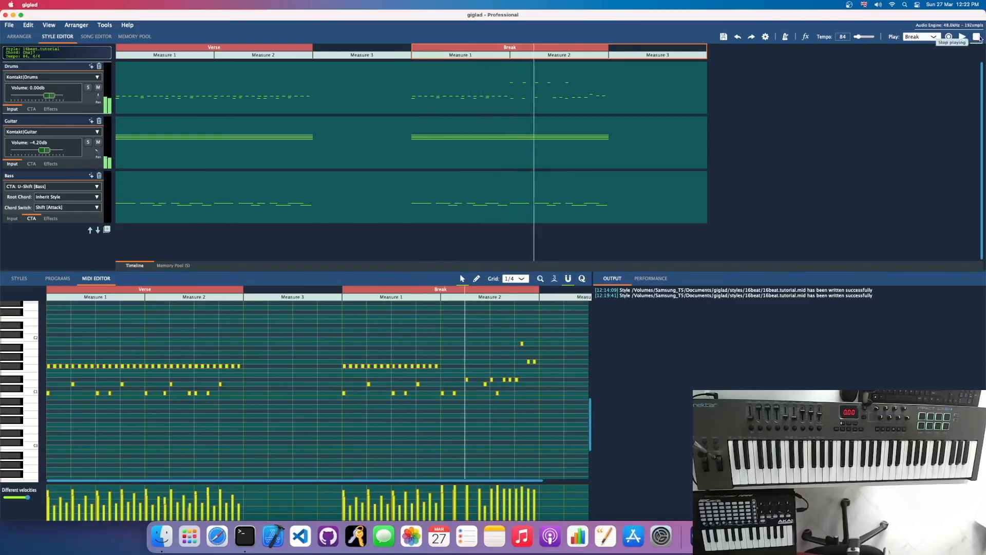
pyautogui.click(977, 37)
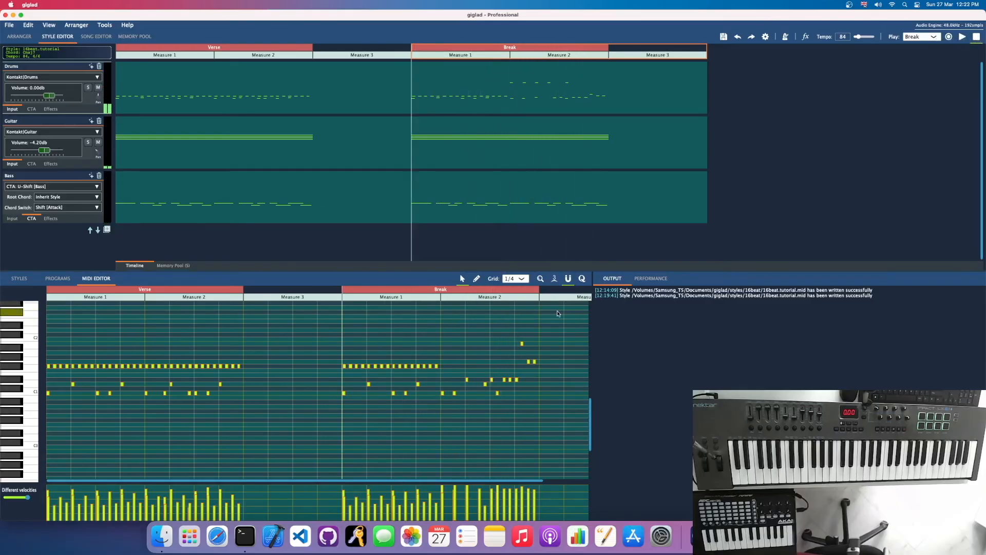
# Slightly lower the velocities of the lower-pitched fill notes in Measure 2 of the Break and play the section to check them
pyautogui.moveTo(562, 321); pyautogui.dragTo(440, 411)
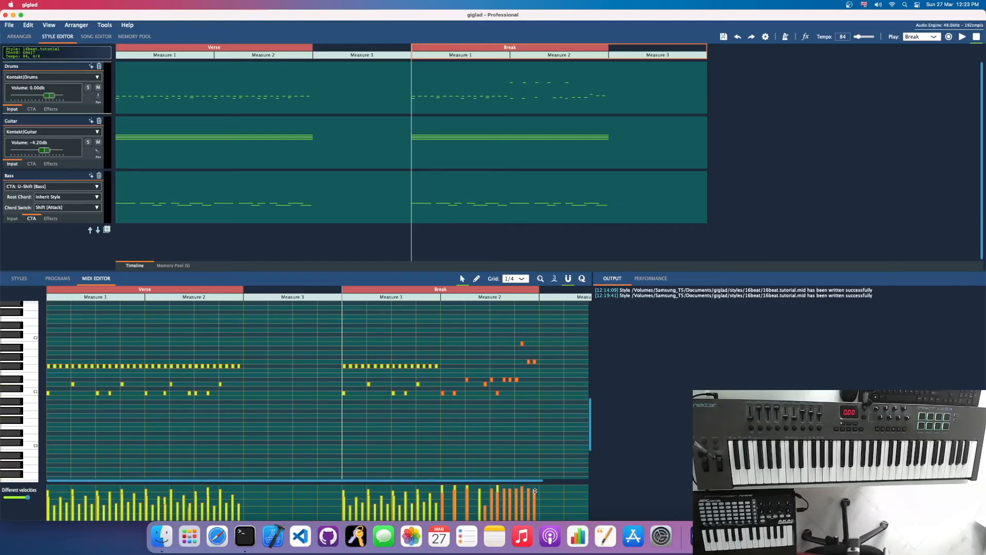
pyautogui.moveTo(535, 491); pyautogui.dragTo(535, 494)
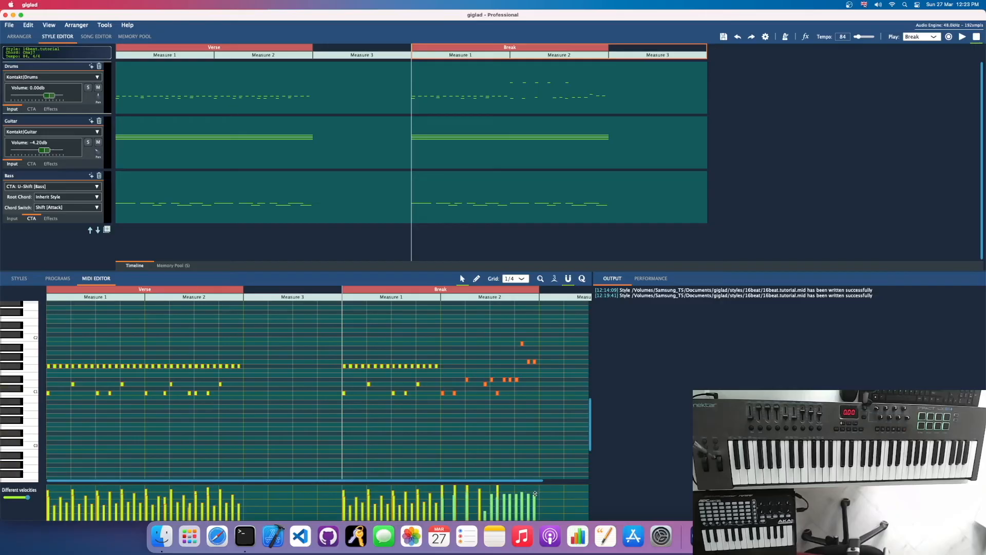
pyautogui.click(962, 37)
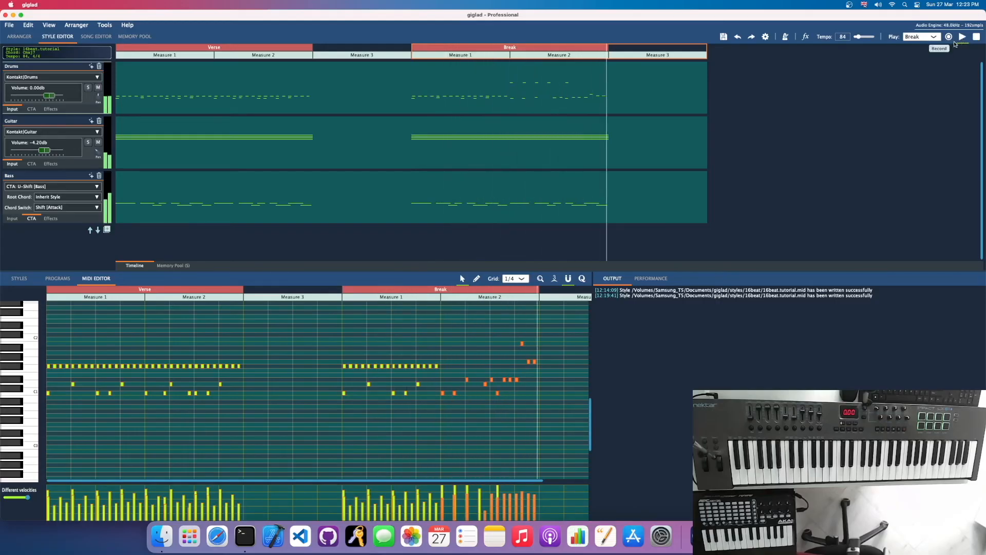
pyautogui.click(976, 36)
# Lower the velocities of the row of five high-pitched drum notes in Measure 2 of the Break
pyautogui.scroll(5, 518, 359)
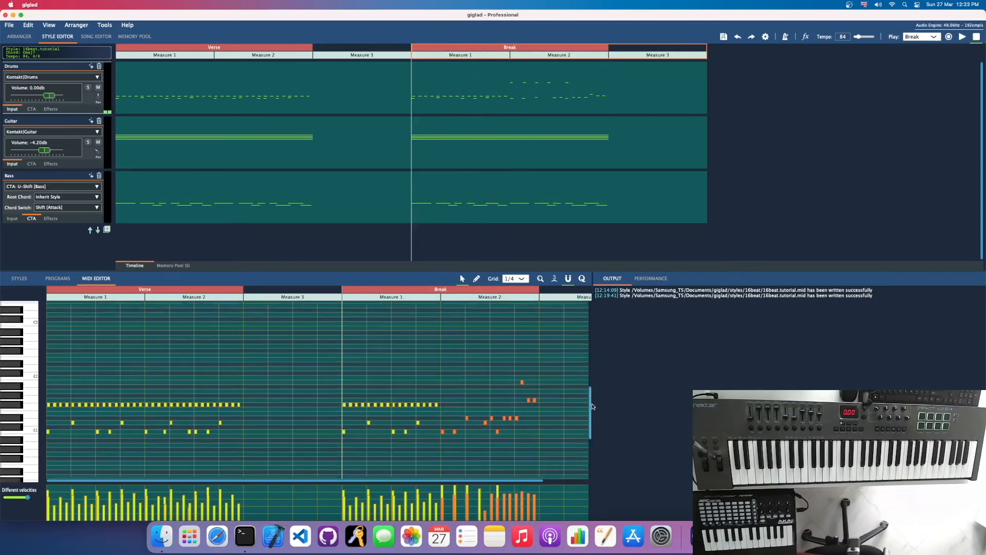
pyautogui.moveTo(530, 327); pyautogui.dragTo(432, 372)
pyautogui.moveTo(467, 484); pyautogui.dragTo(467, 489)
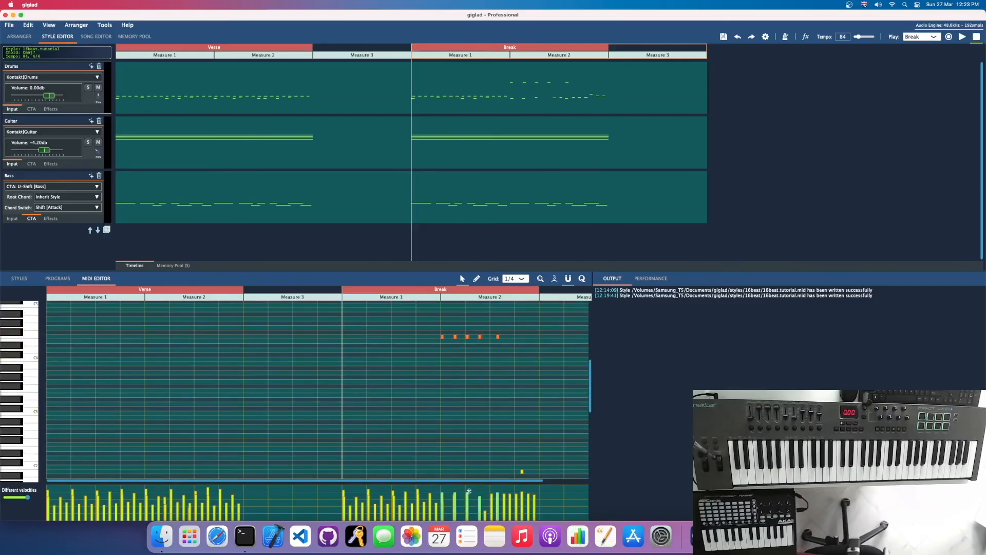
# Play the Break section to check the softened fill, stop playback and save the style
pyautogui.click(962, 37)
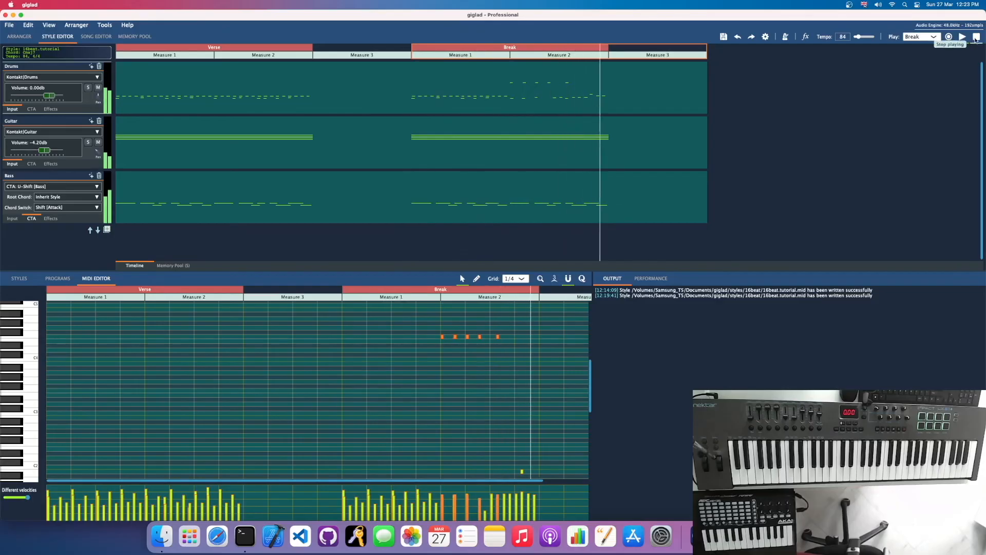
pyautogui.click(974, 38)
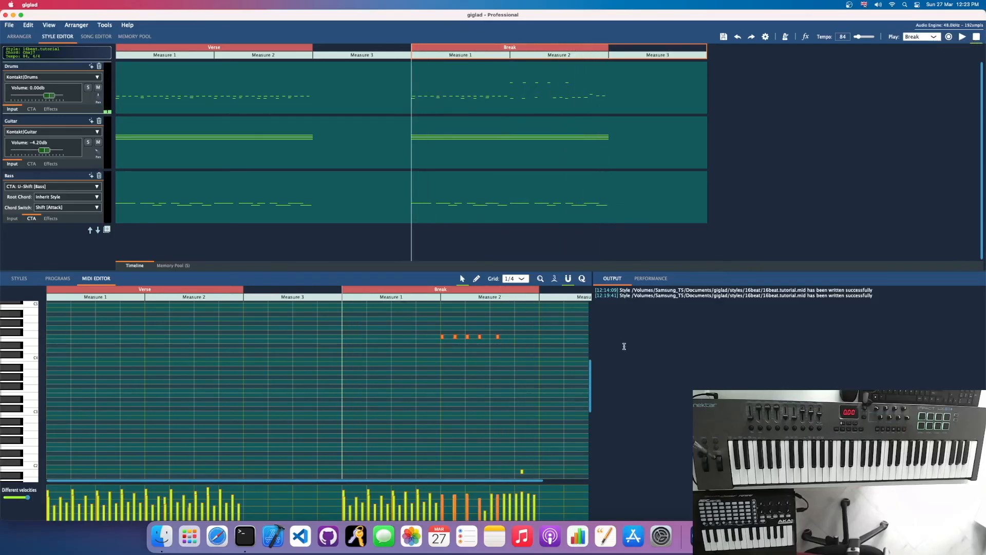
pyautogui.click(723, 37)
pyautogui.moveTo(594, 375); pyautogui.dragTo(590, 345)
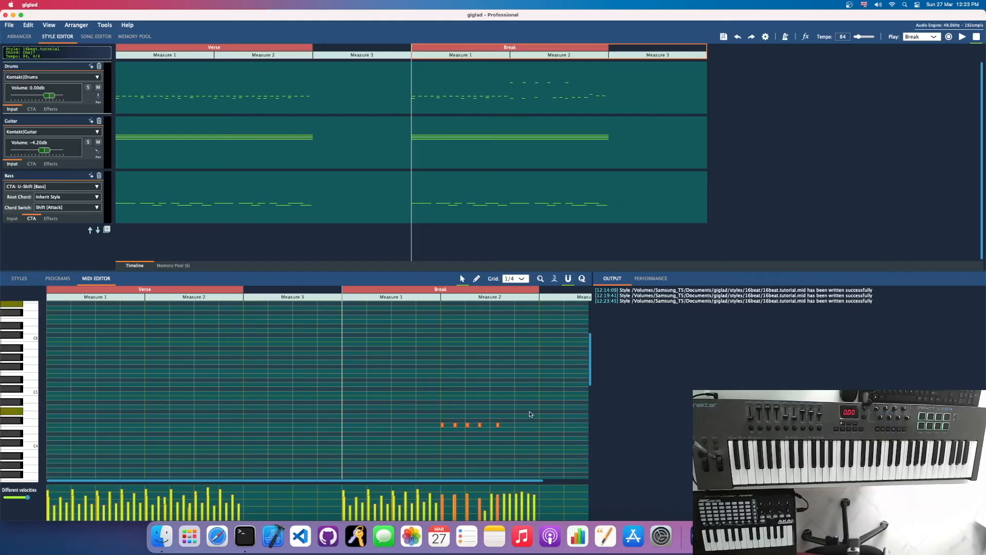
pyautogui.scroll(-3, 529, 411)
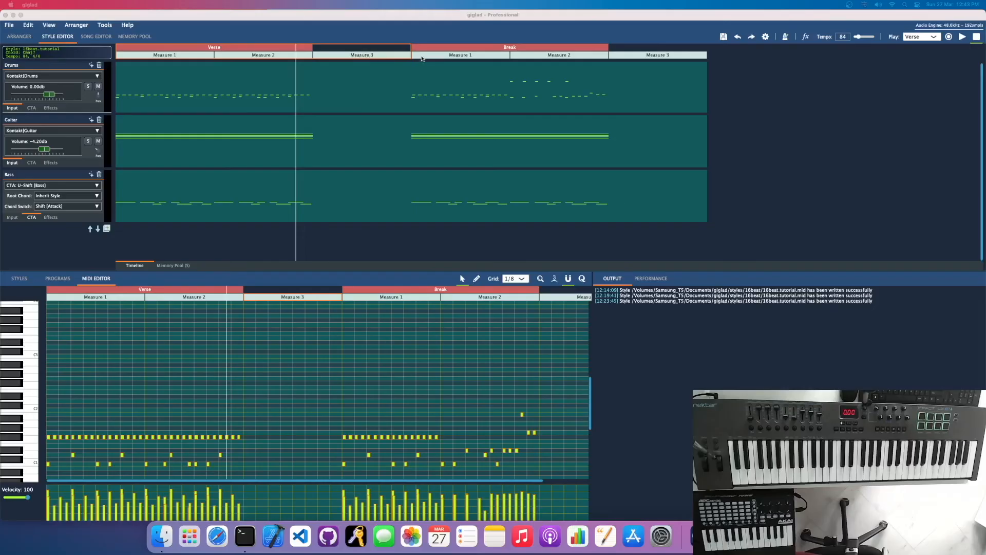
pyautogui.click(234, 49)
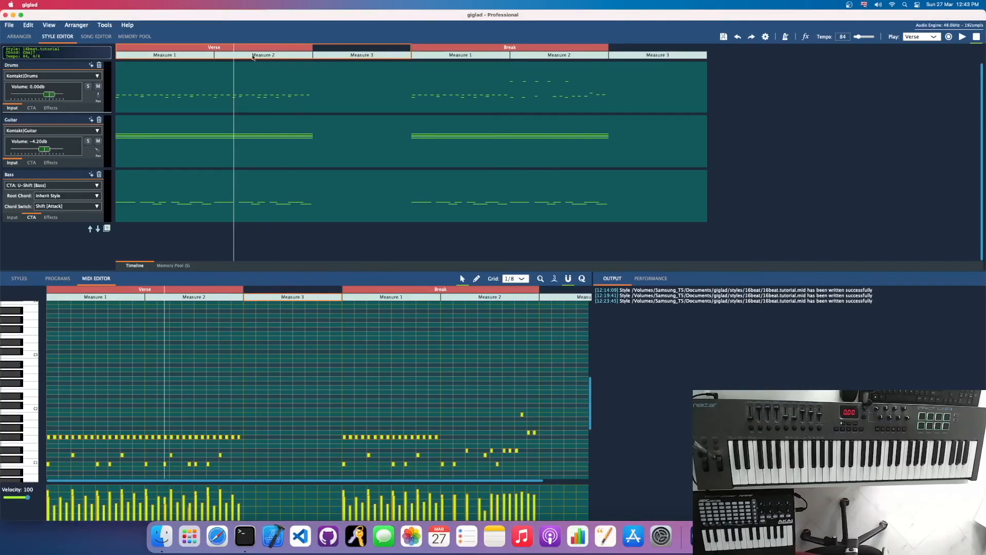
pyautogui.click(470, 49)
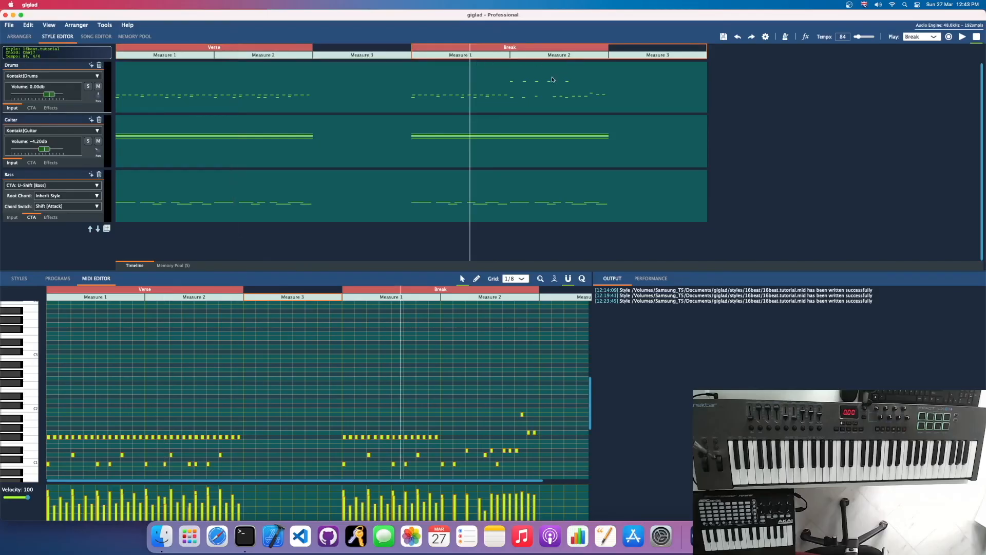
pyautogui.click(391, 55)
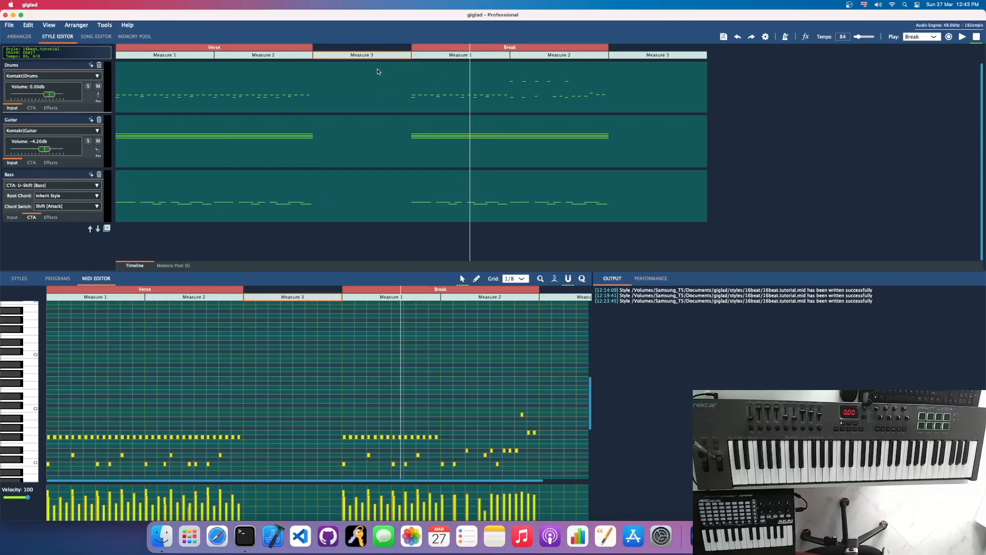
# Remove the echo measure from the Verse section and undo the removal
pyautogui.click(284, 50)
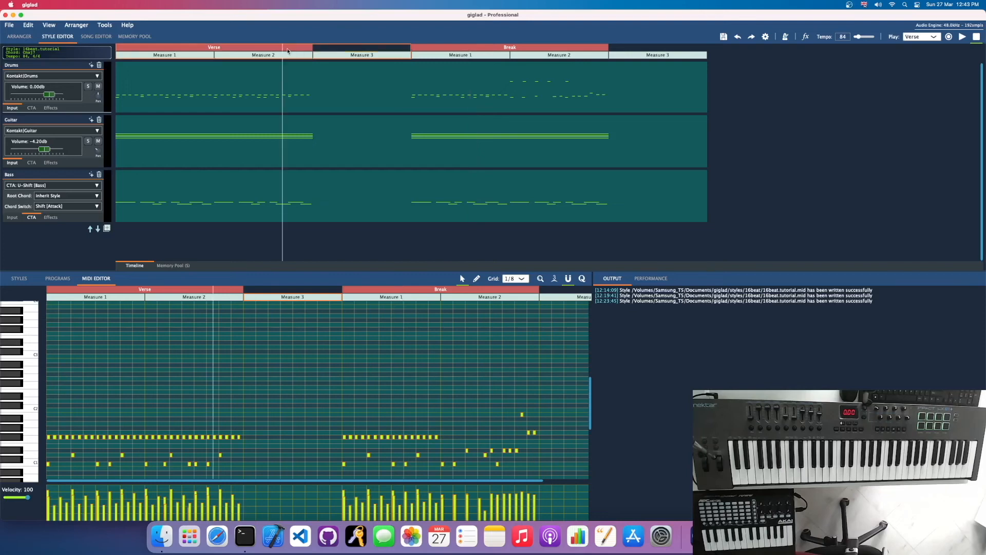
pyautogui.rightClick(287, 50)
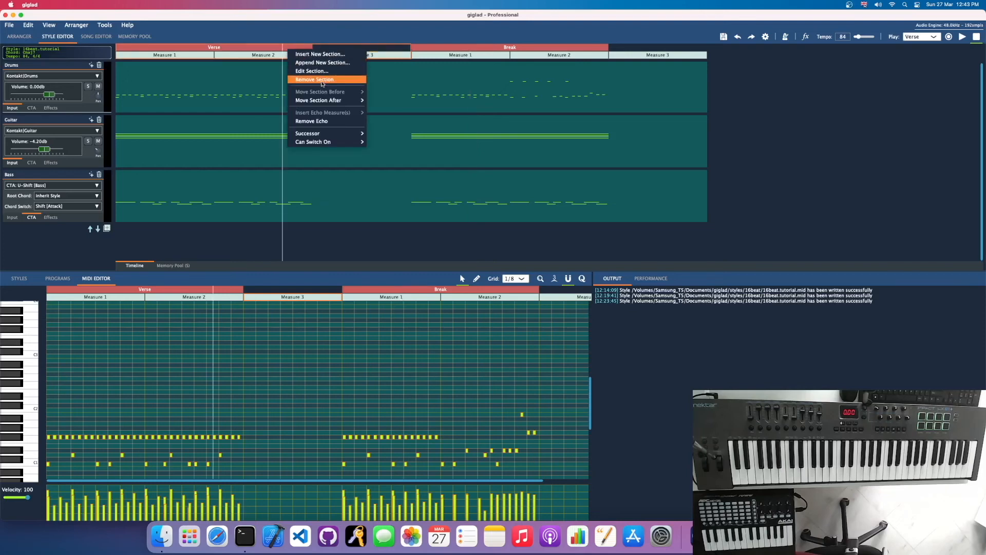
pyautogui.click(321, 122)
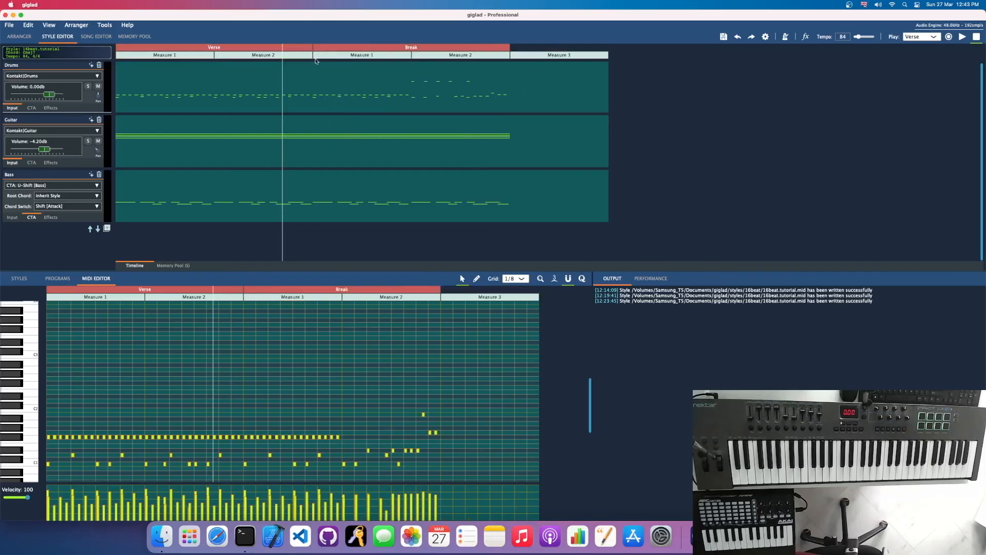
pyautogui.click(738, 37)
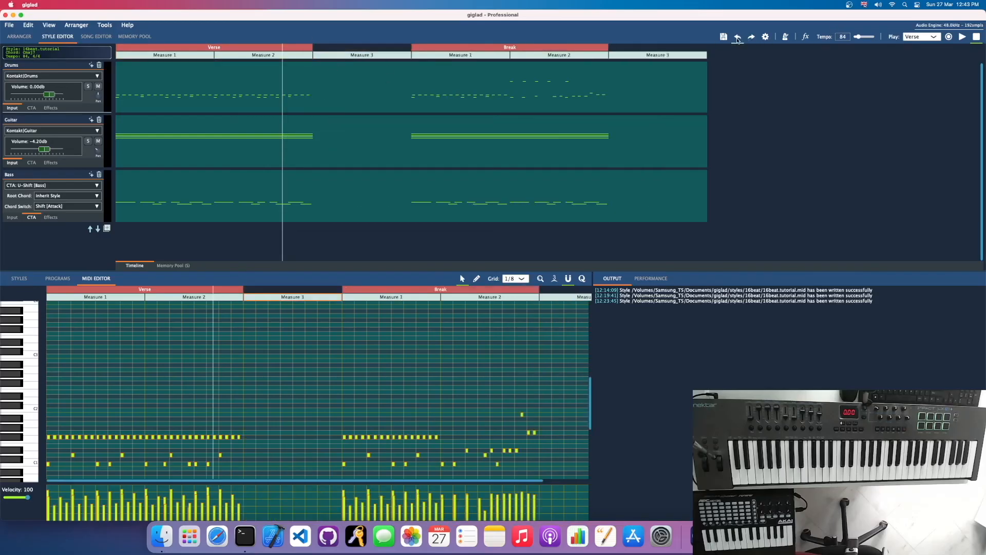
# Append one measure after the Verse's echo Measure 3 and undo the addition
pyautogui.rightClick(386, 58)
pyautogui.moveTo(399, 71)
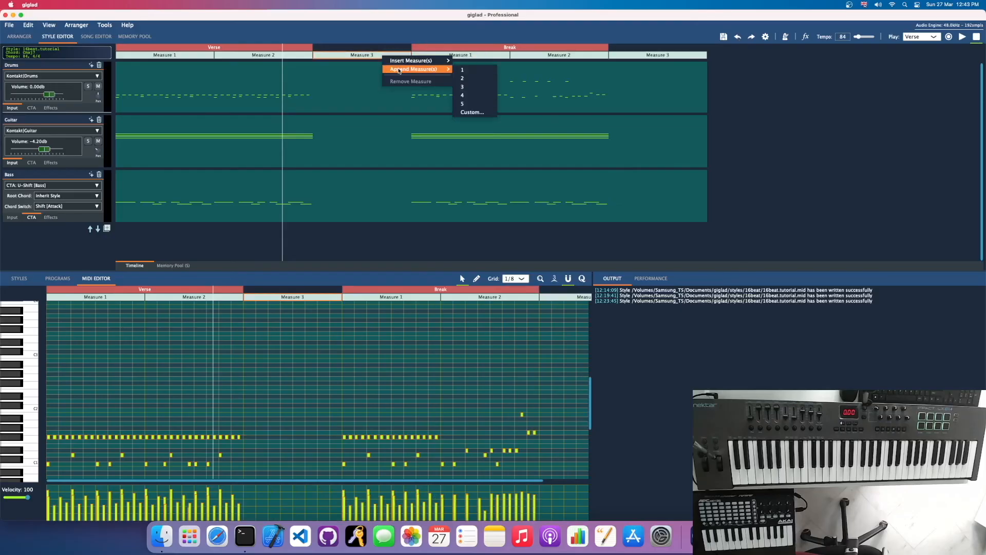
pyautogui.click(472, 73)
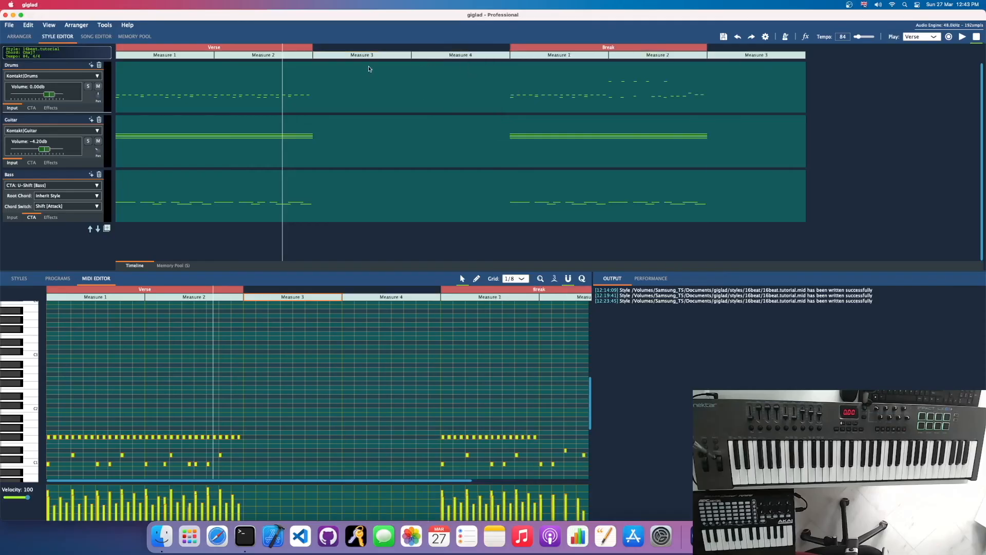
pyautogui.click(737, 37)
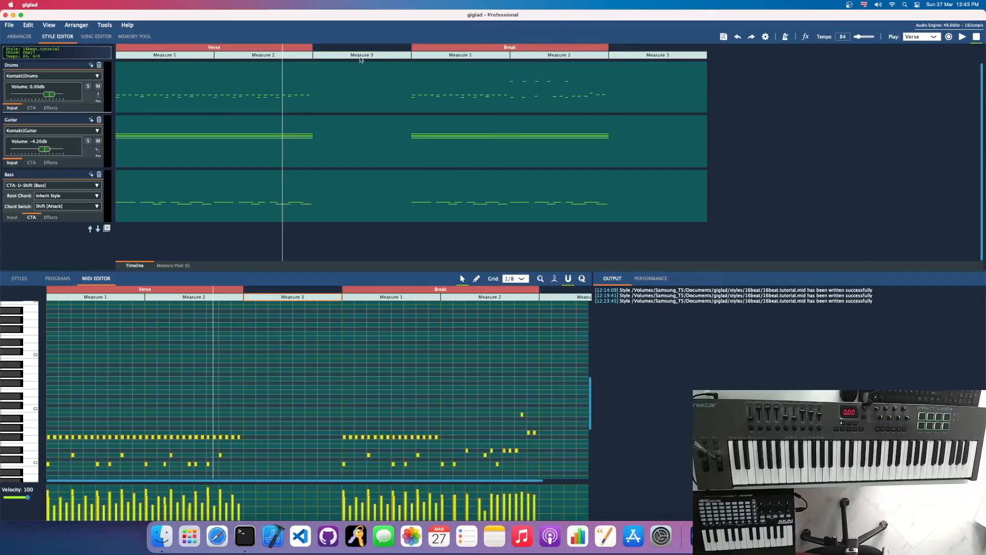
pyautogui.click(130, 47)
pyautogui.click(122, 47)
pyautogui.moveTo(127, 48); pyautogui.dragTo(180, 48)
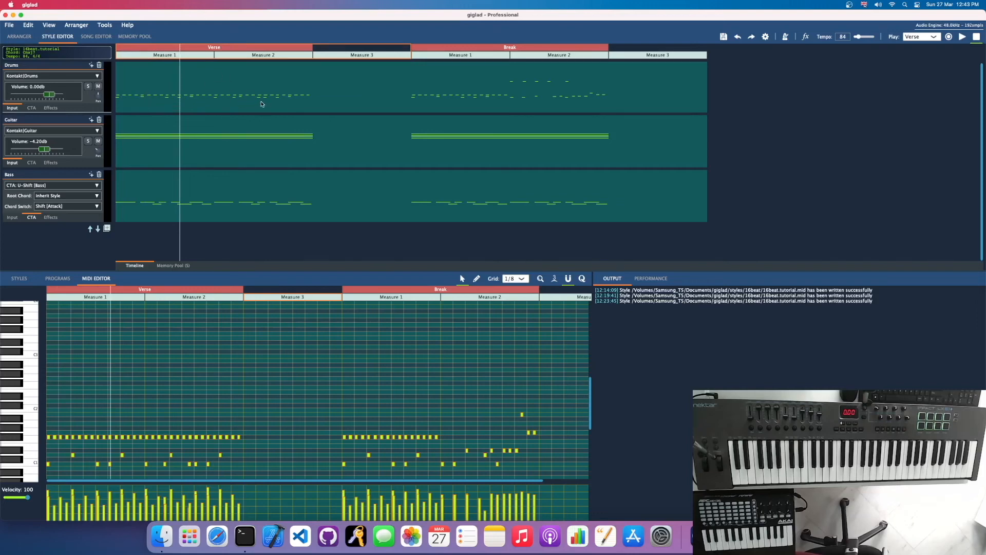
pyautogui.click(231, 49)
pyautogui.moveTo(231, 49); pyautogui.dragTo(310, 49)
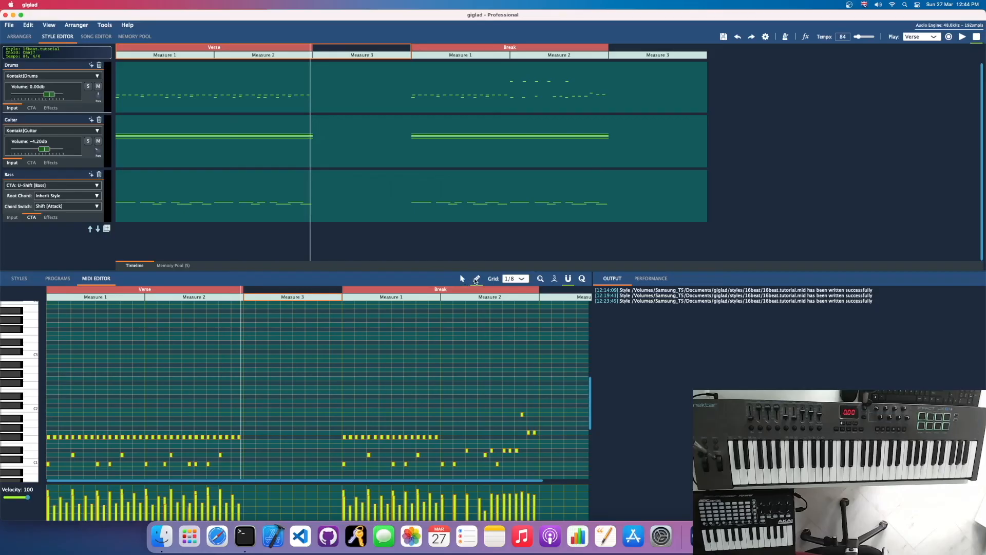
# Draw a 1/8-long drum note just above C2 at the start of the Break's echo Measure 3
pyautogui.click(14, 402)
pyautogui.click(544, 406)
pyautogui.click(585, 57)
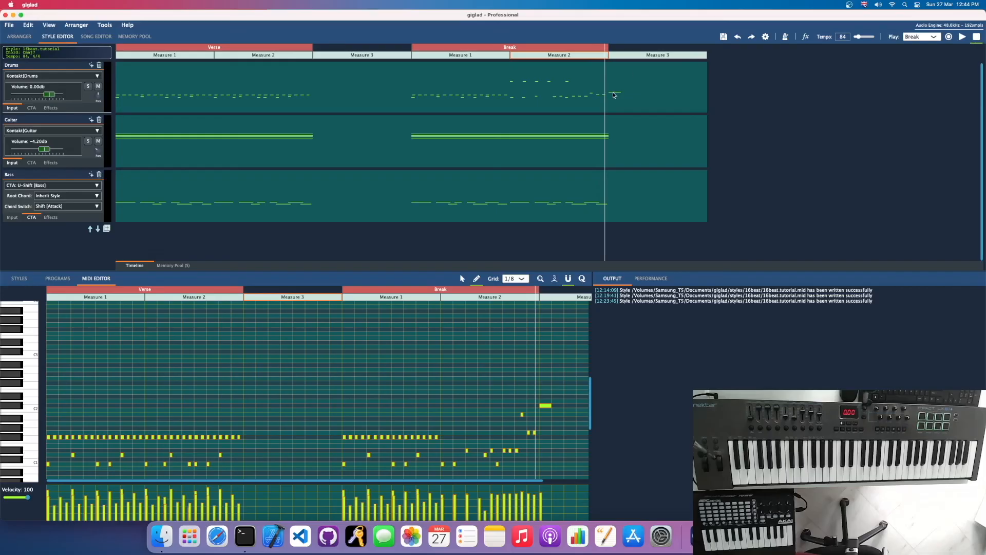
# Play the Break section to check the added drum hit and stop playback
pyautogui.click(465, 46)
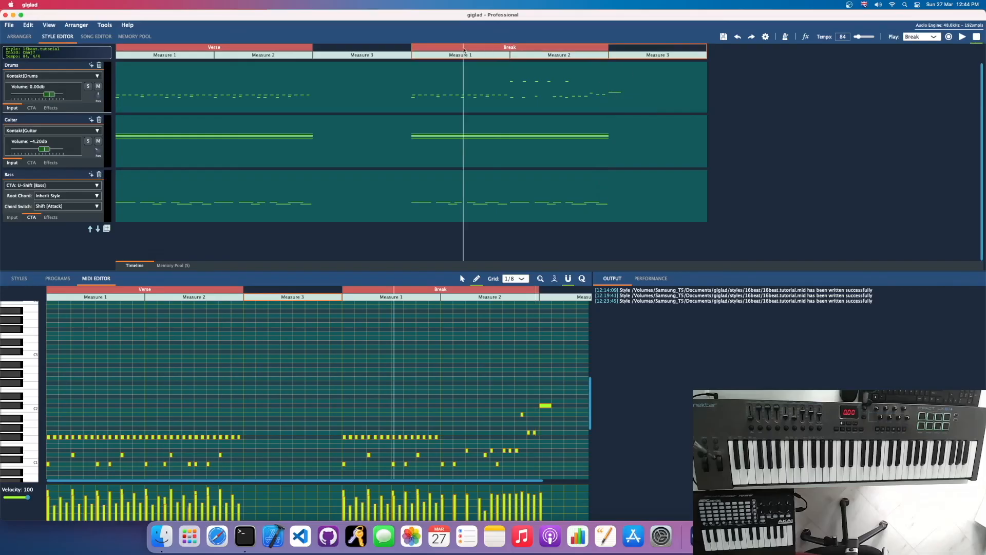
pyautogui.click(962, 37)
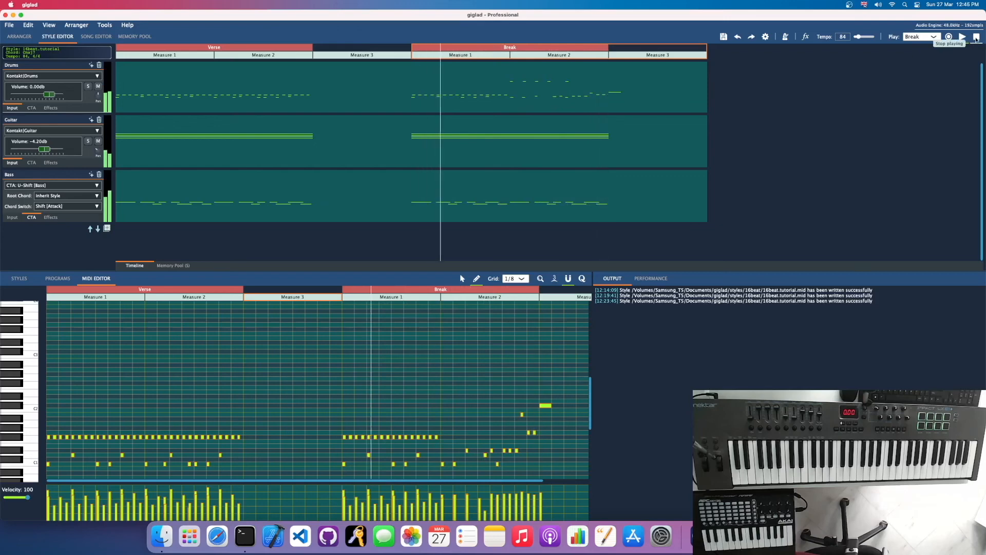
pyautogui.click(976, 37)
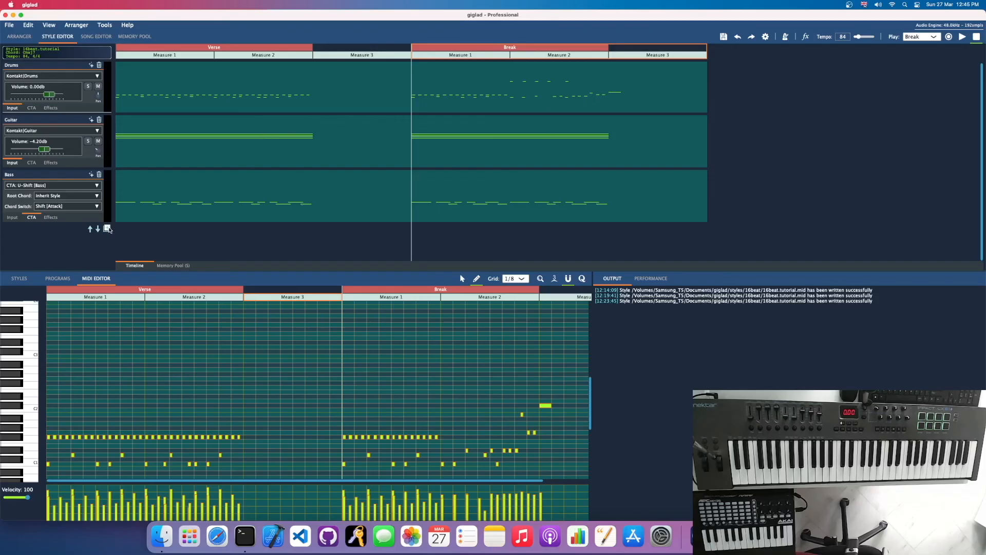
# Add a fourth track and draw one long C2 note across Measures 1 and 2 of its Verse section
pyautogui.click(108, 228)
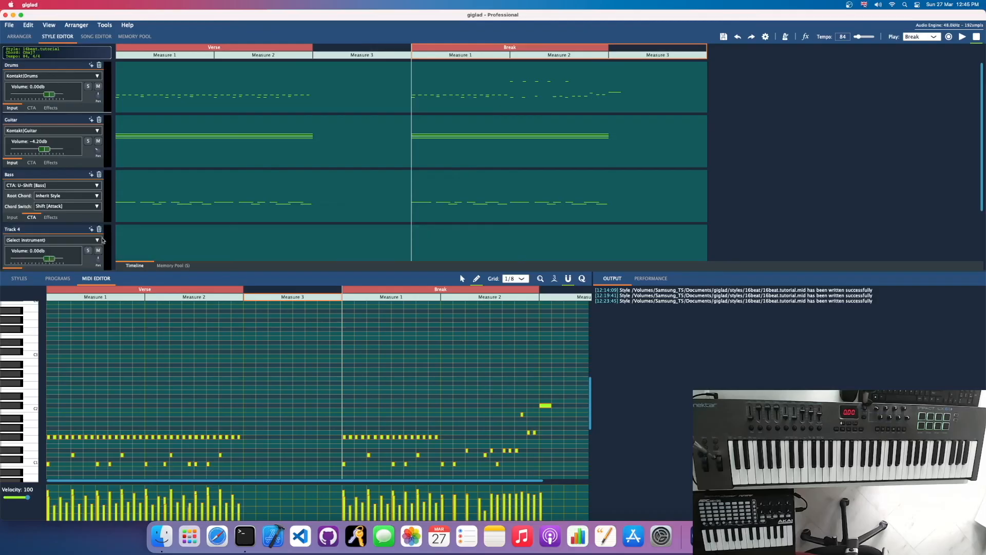
pyautogui.scroll(-3, 185, 242)
pyautogui.click(193, 189)
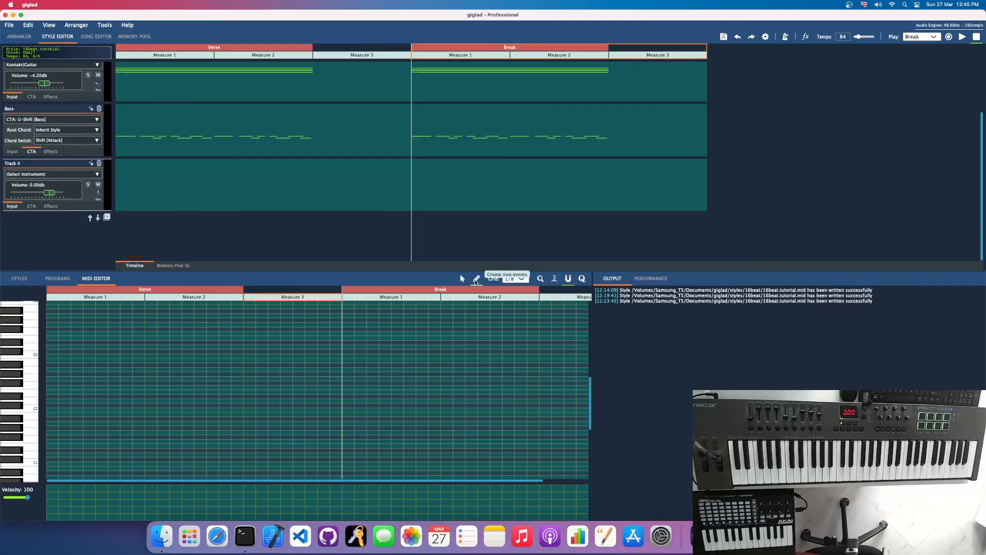
pyautogui.moveTo(49, 410)
pyautogui.mouseDown()
pyautogui.moveTo(282, 412)
pyautogui.moveTo(238, 413)
pyautogui.mouseUp()
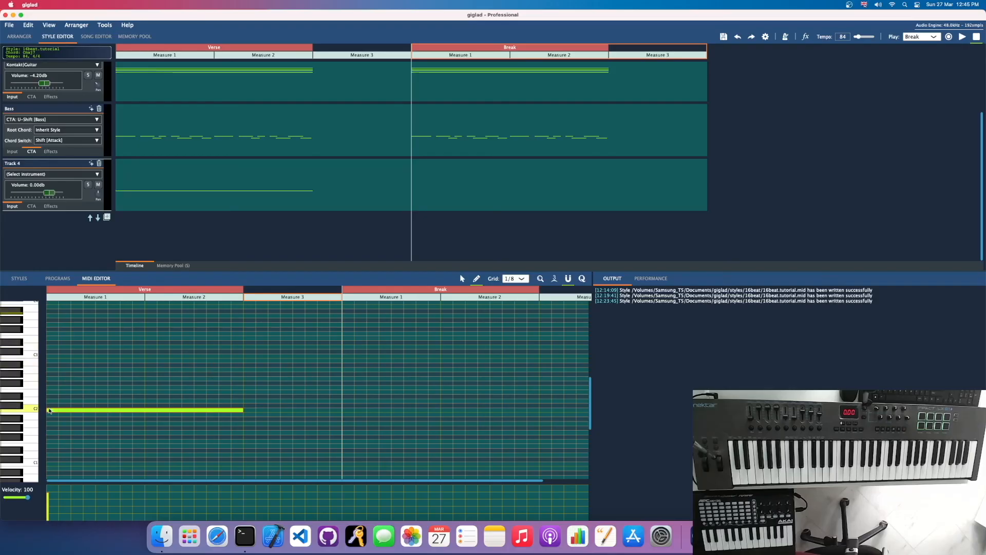
# Extend the long C2 note on Track 4 by an eighth into the Verse's echo Measure 3
pyautogui.click(241, 289)
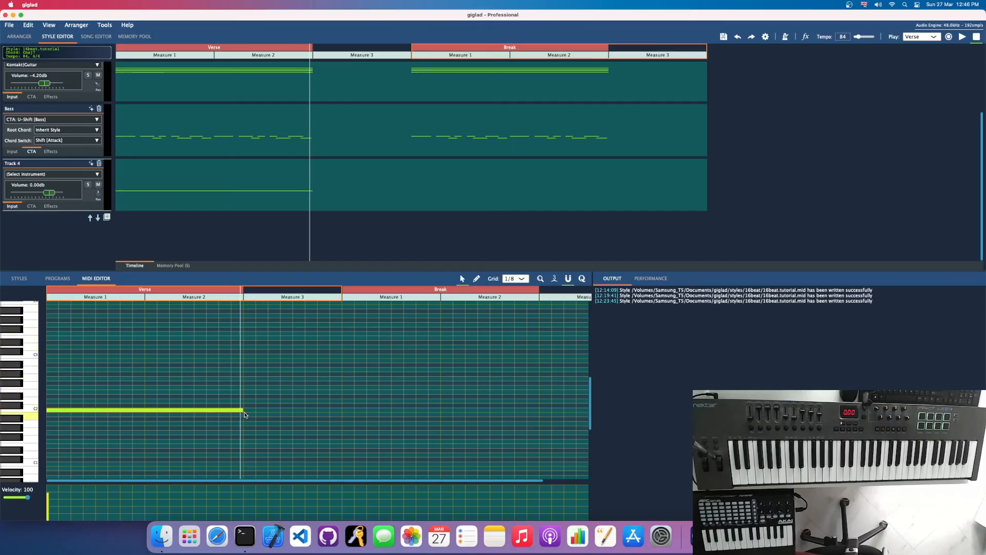
pyautogui.moveTo(243, 410); pyautogui.dragTo(244, 410)
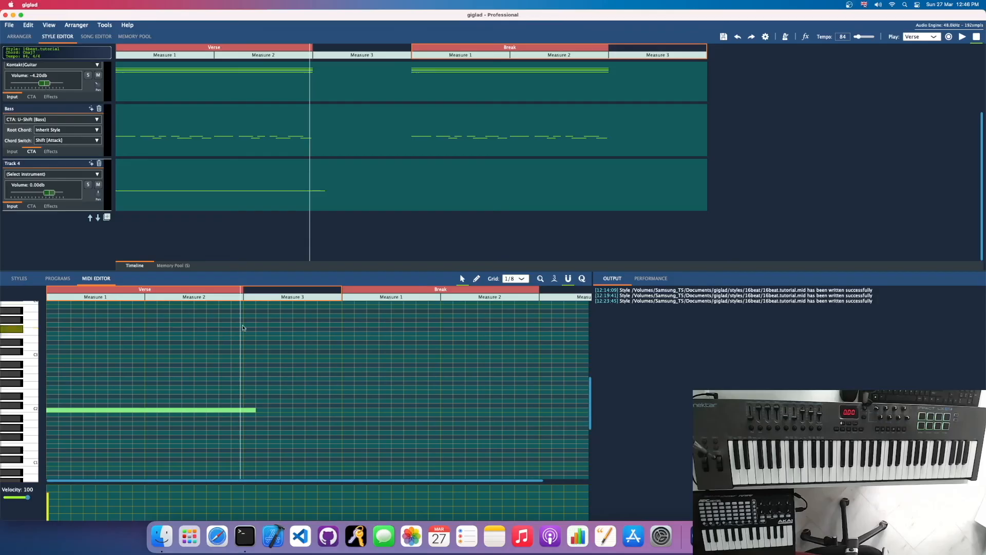
pyautogui.scroll(1, 509, 121)
pyautogui.scroll(1, 510, 121)
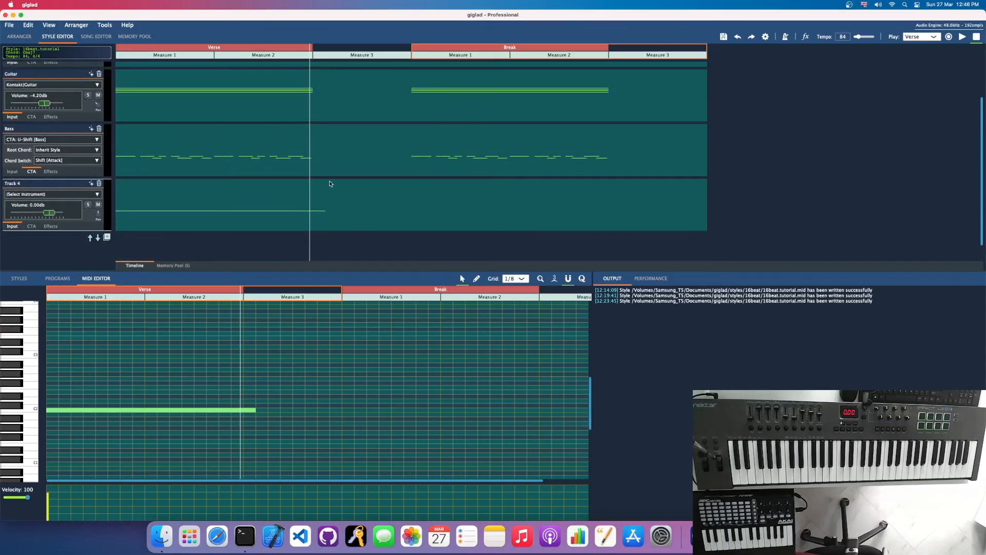
pyautogui.scroll(3, 400, 160)
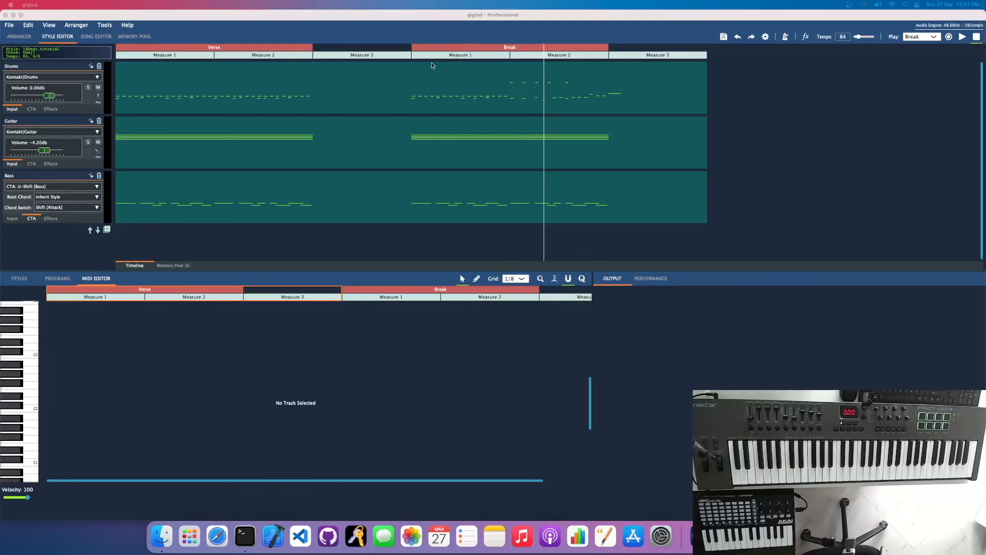
# Append a new section named Chorus after the Break, cloned from the Verse with 2 measures and 1 echo
pyautogui.rightClick(460, 48)
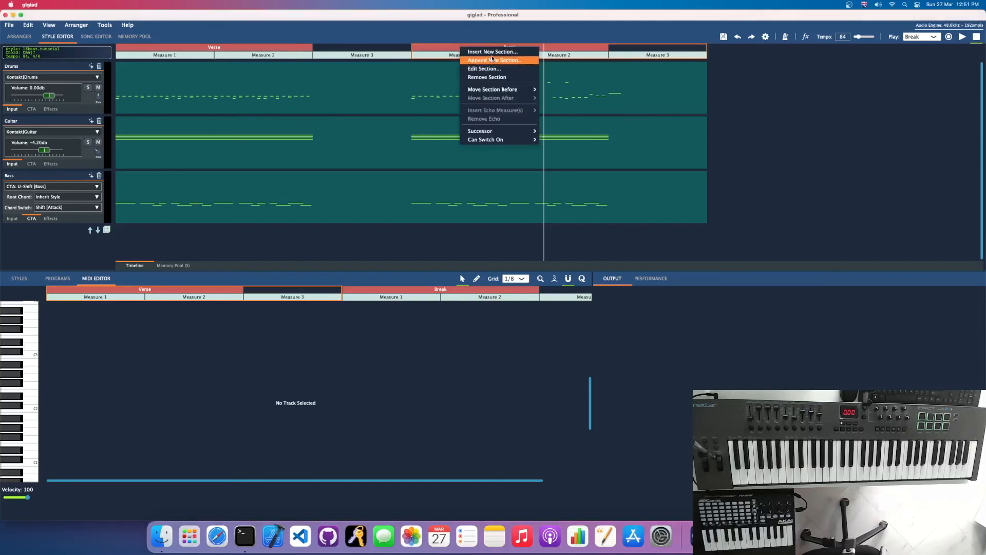
pyautogui.click(492, 61)
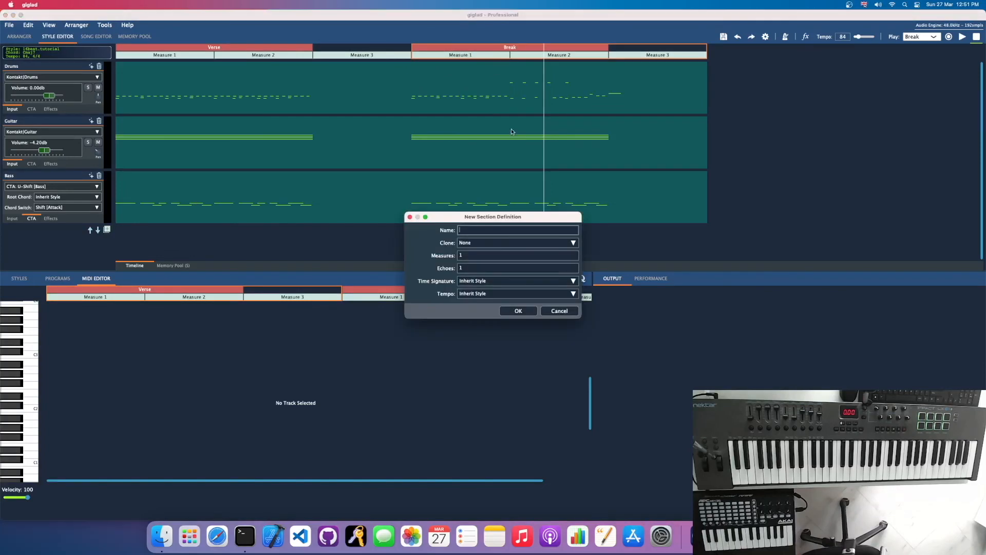
pyautogui.write('Chorus')
pyautogui.click(508, 243)
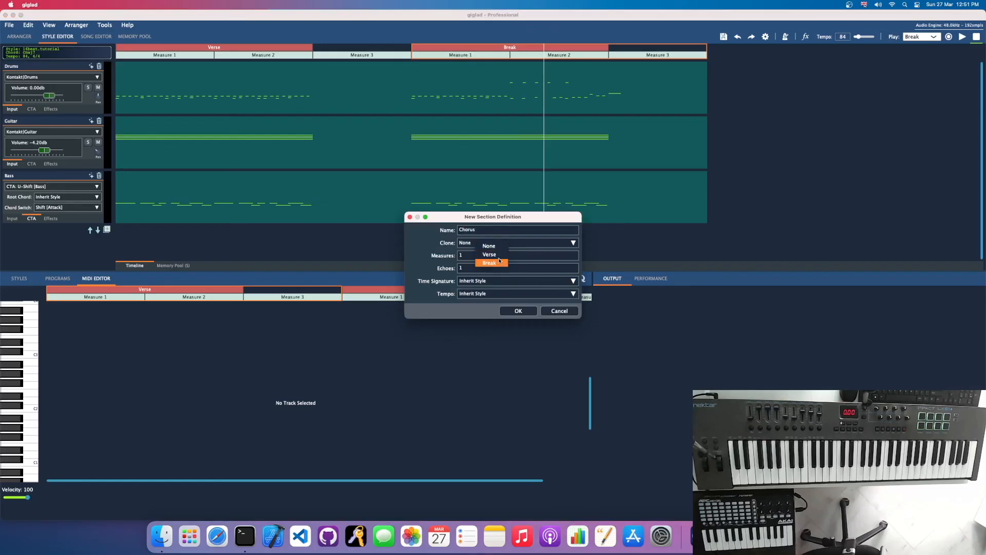
pyautogui.click(496, 255)
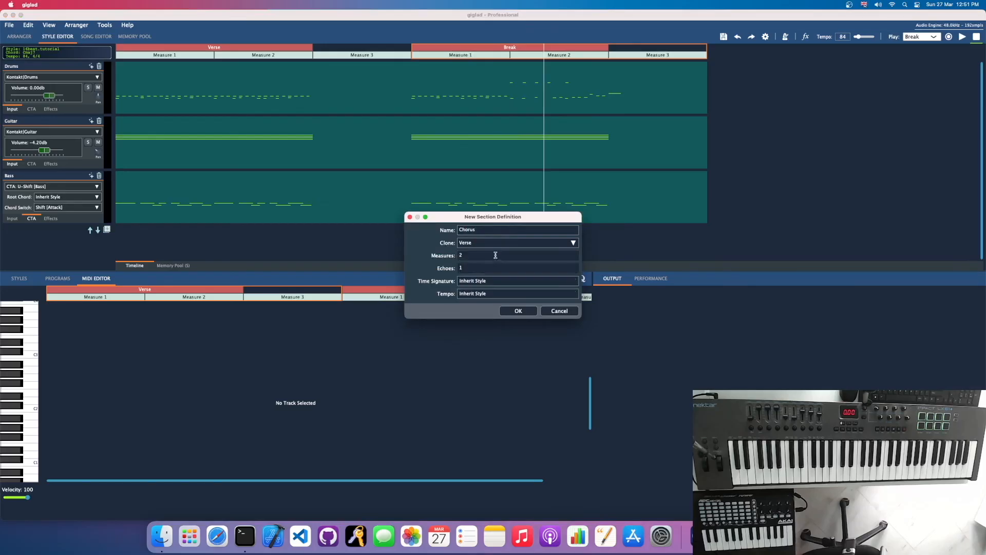
pyautogui.click(518, 310)
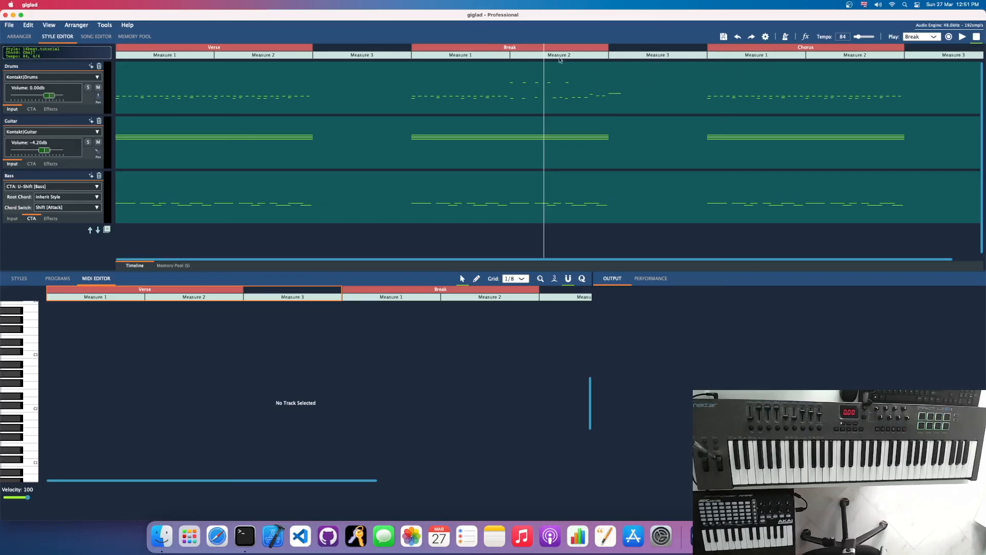
# Remove Measure 1 from the Break section, keeping only the drum fill measure
pyautogui.click(518, 53)
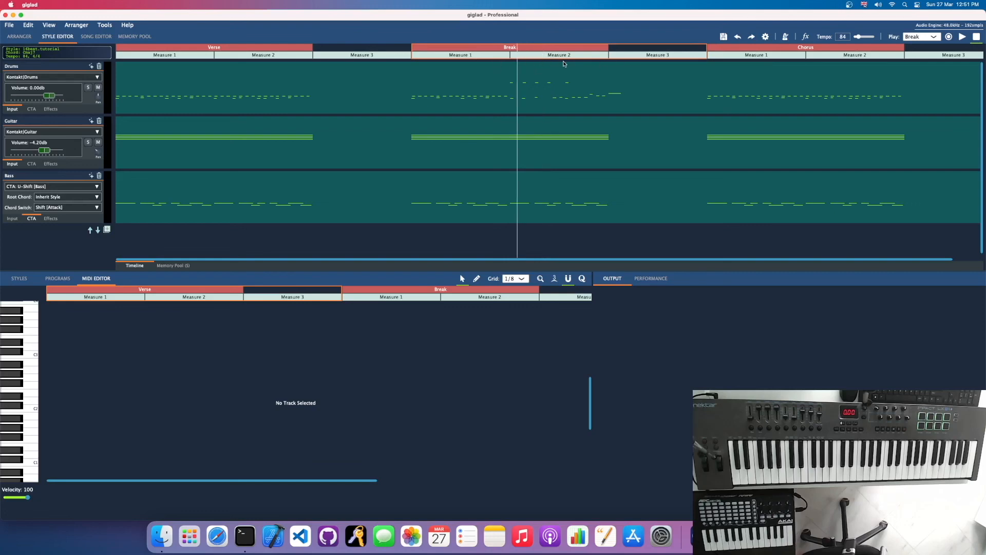
pyautogui.click(567, 82)
pyautogui.click(482, 58)
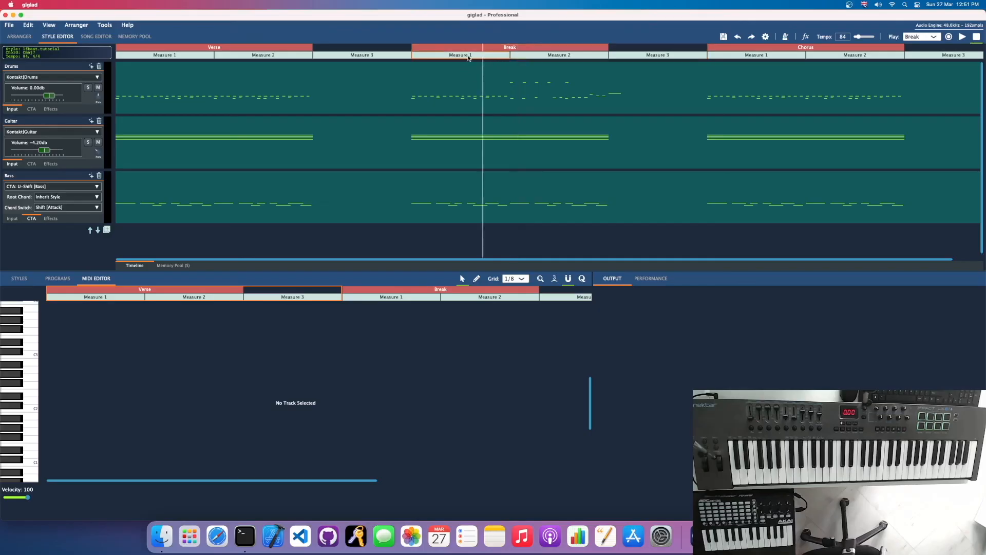
pyautogui.rightClick(468, 57)
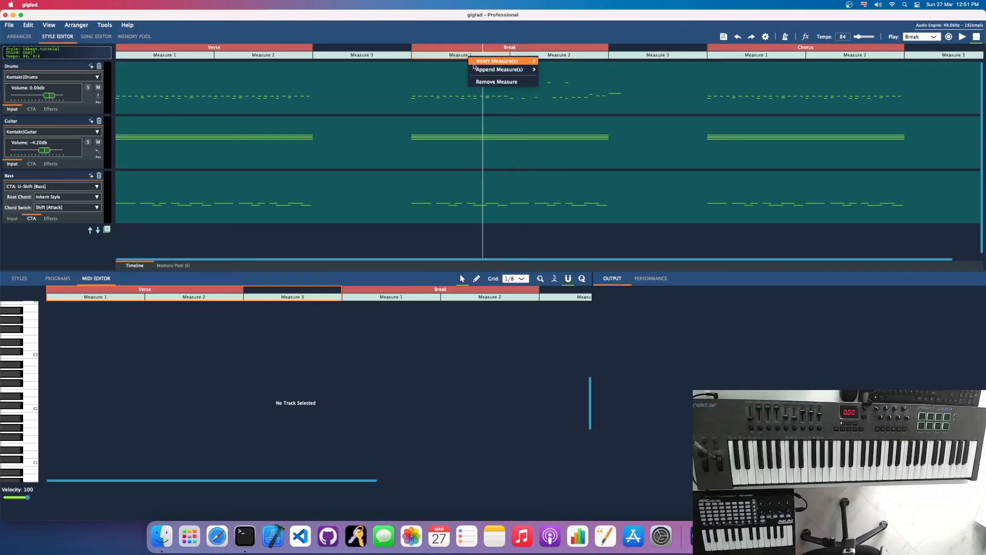
pyautogui.click(496, 82)
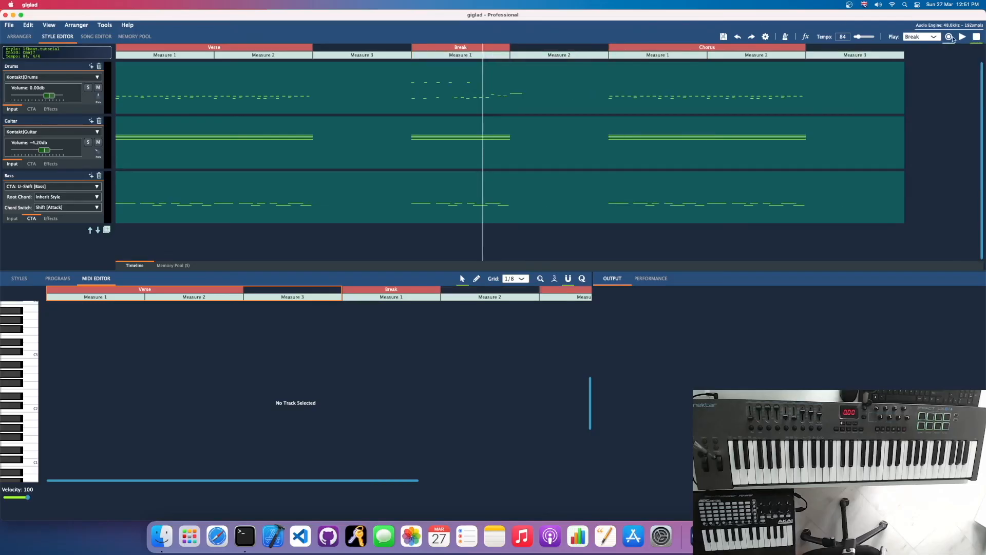
# Play the Break section from the start of its Measure 1, and stop playback
pyautogui.click(431, 55)
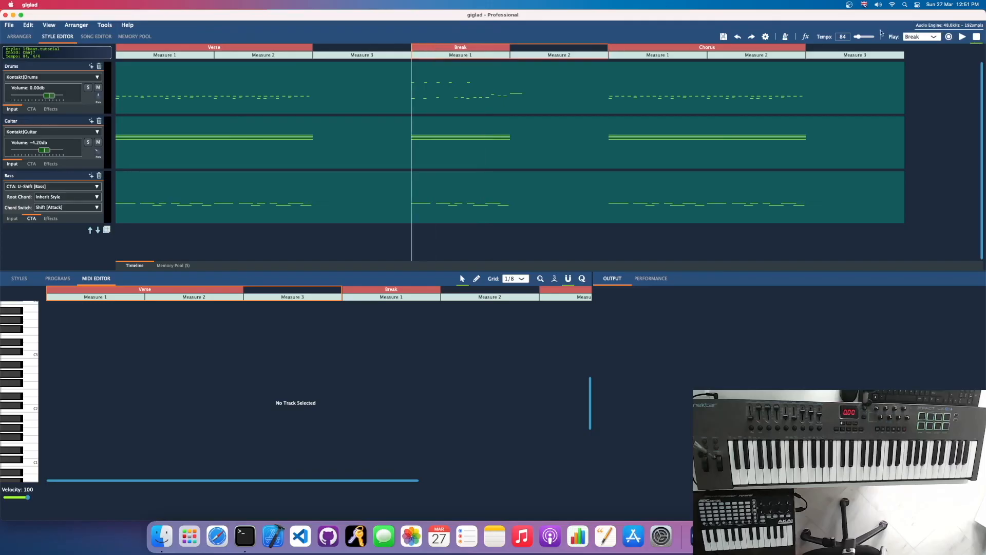
pyautogui.click(961, 37)
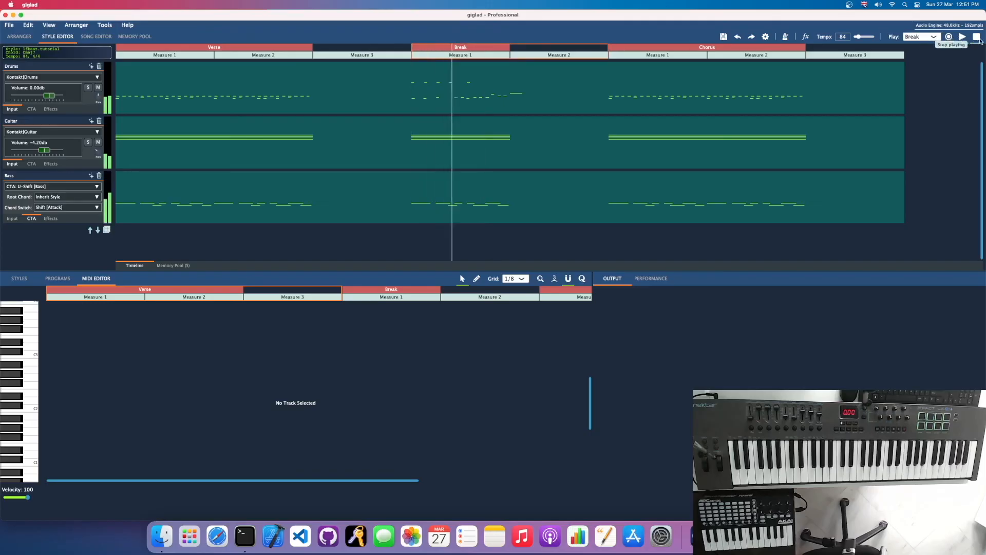
pyautogui.click(978, 38)
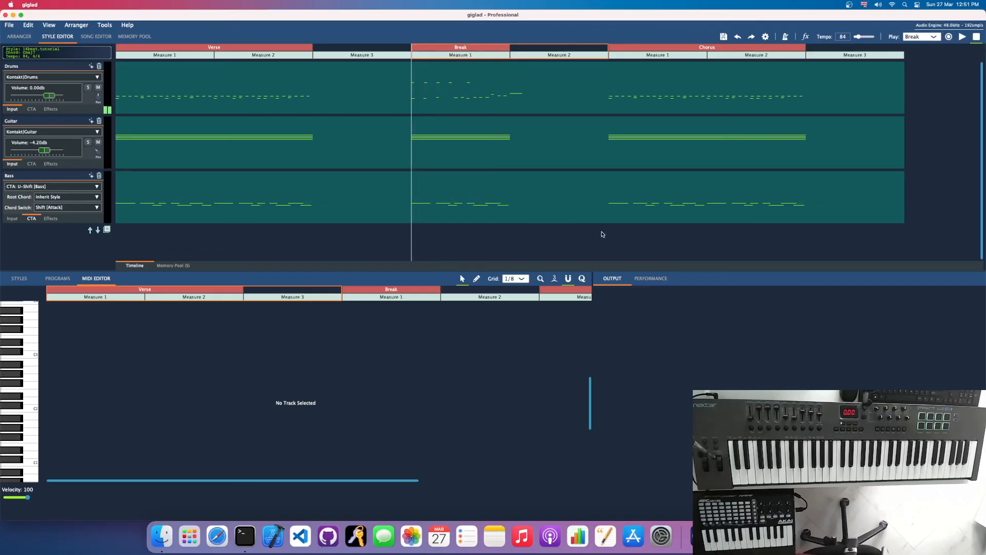
# Set Chorus as the successor of the Break section and audition the Break
pyautogui.rightClick(481, 50)
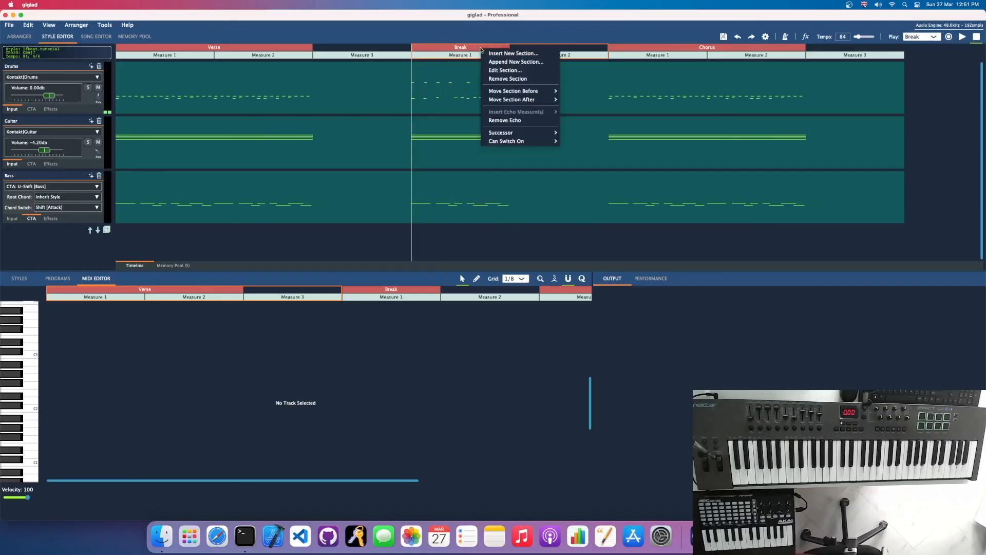
pyautogui.moveTo(513, 133)
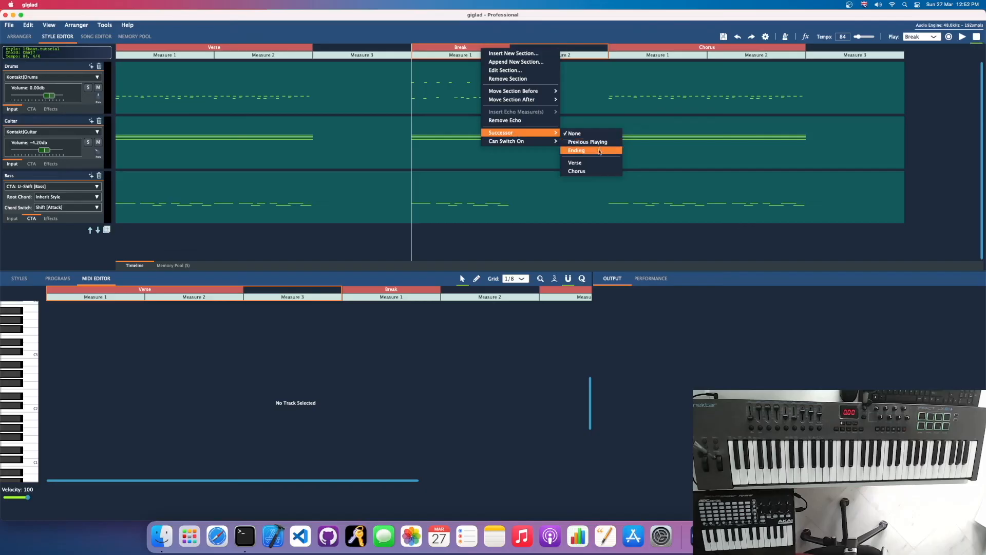
pyautogui.click(592, 173)
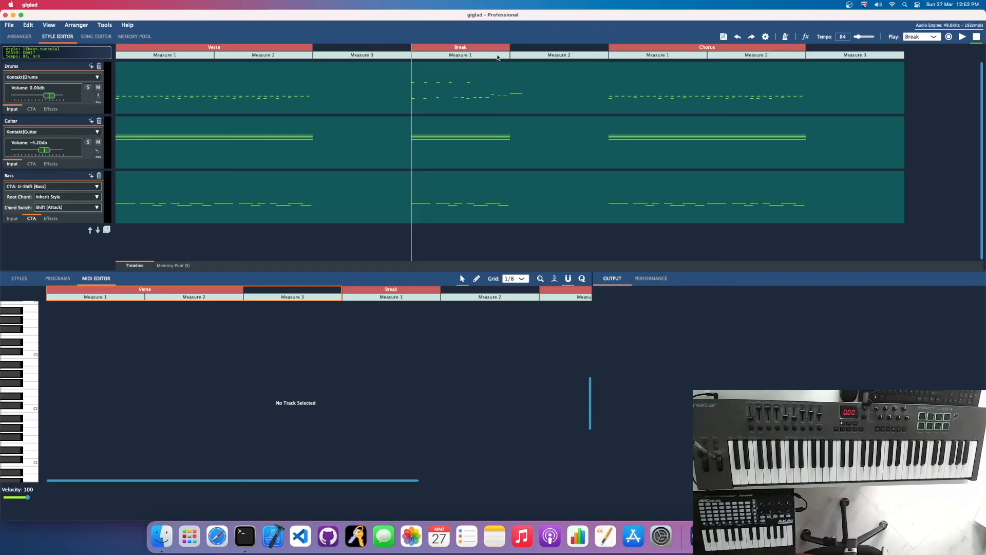
pyautogui.click(962, 37)
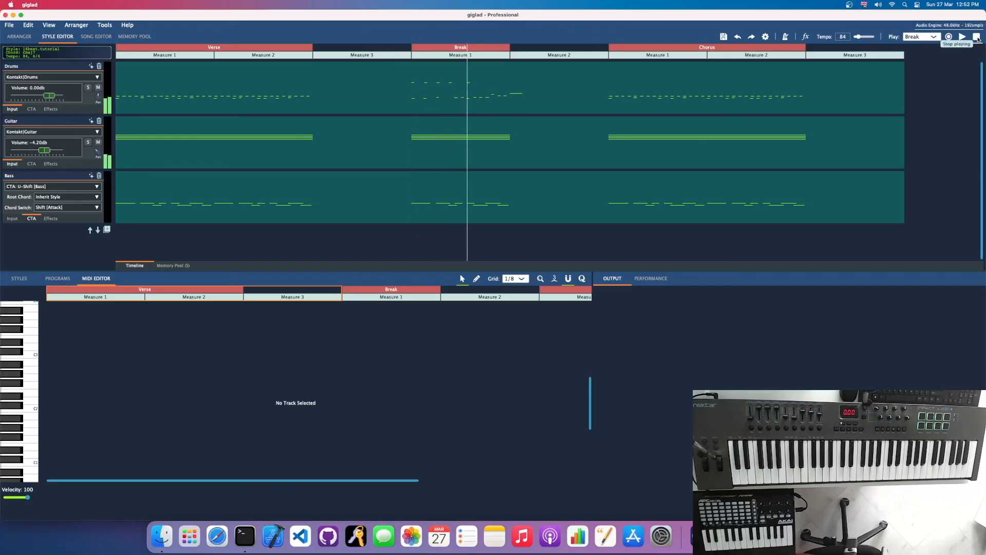
pyautogui.click(977, 38)
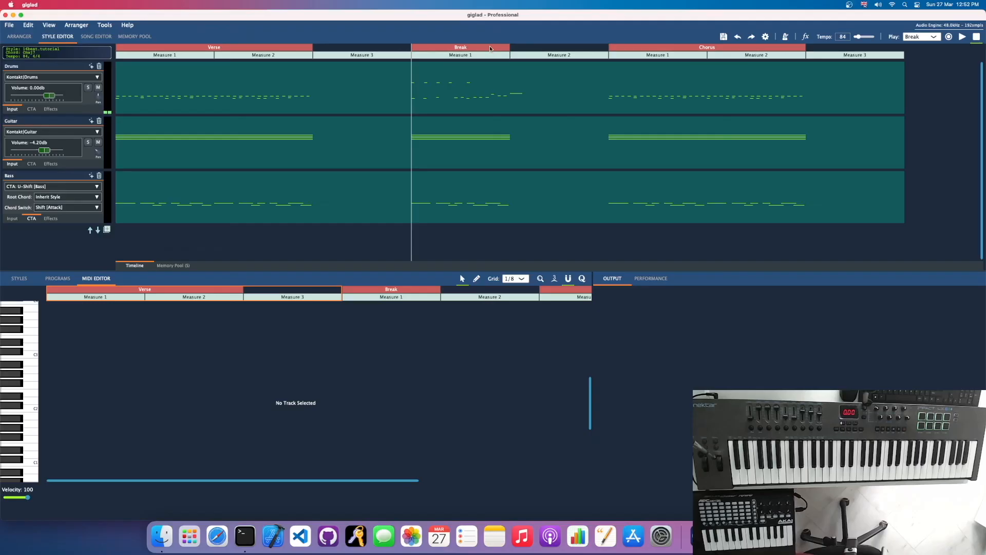
# Allow the Break section to be switched to on any beat instead of the first beat only
pyautogui.click(470, 50)
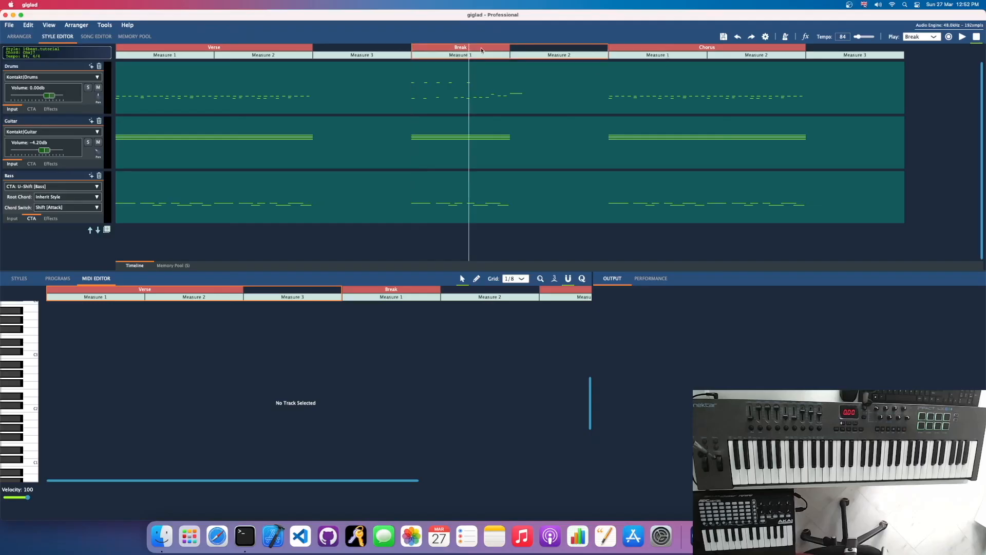
pyautogui.rightClick(482, 49)
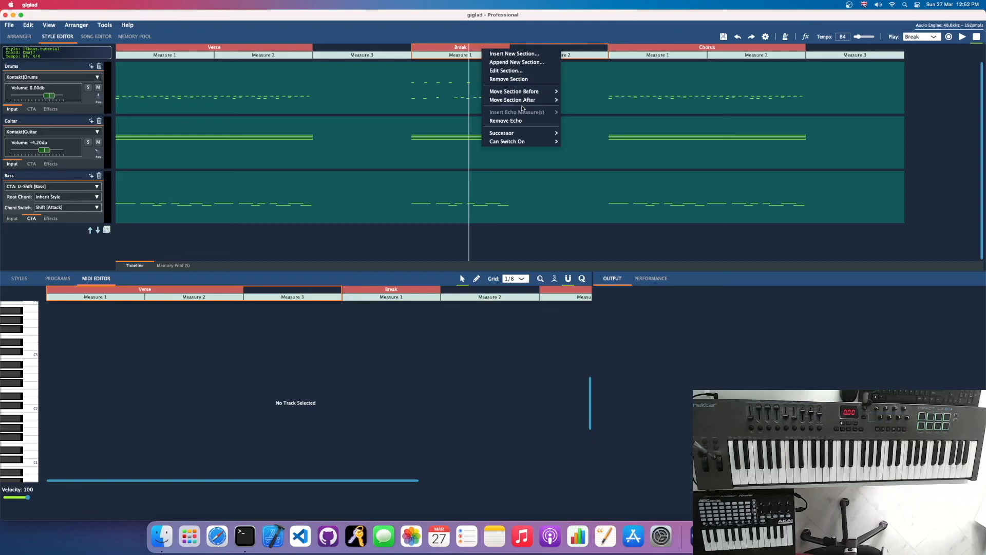
pyautogui.moveTo(523, 142)
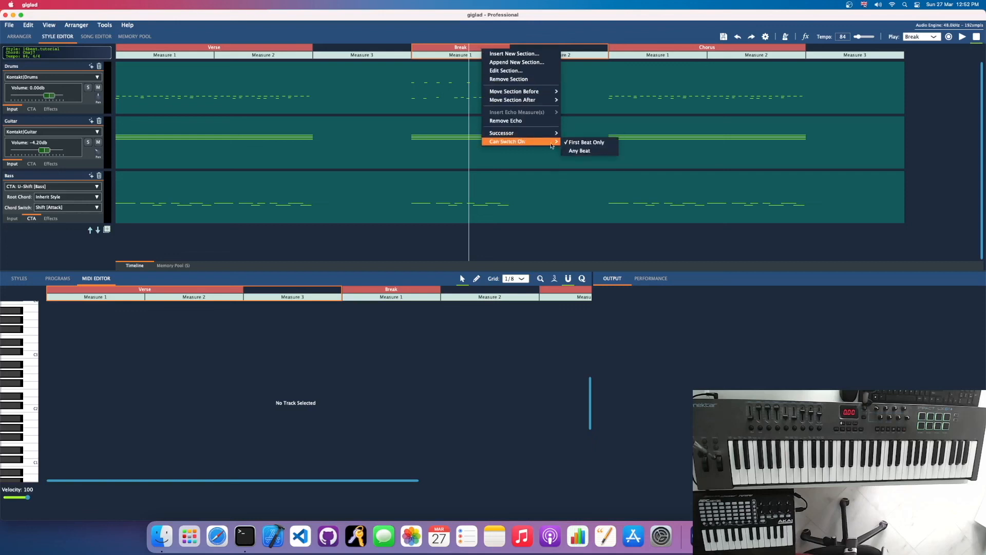
pyautogui.click(585, 151)
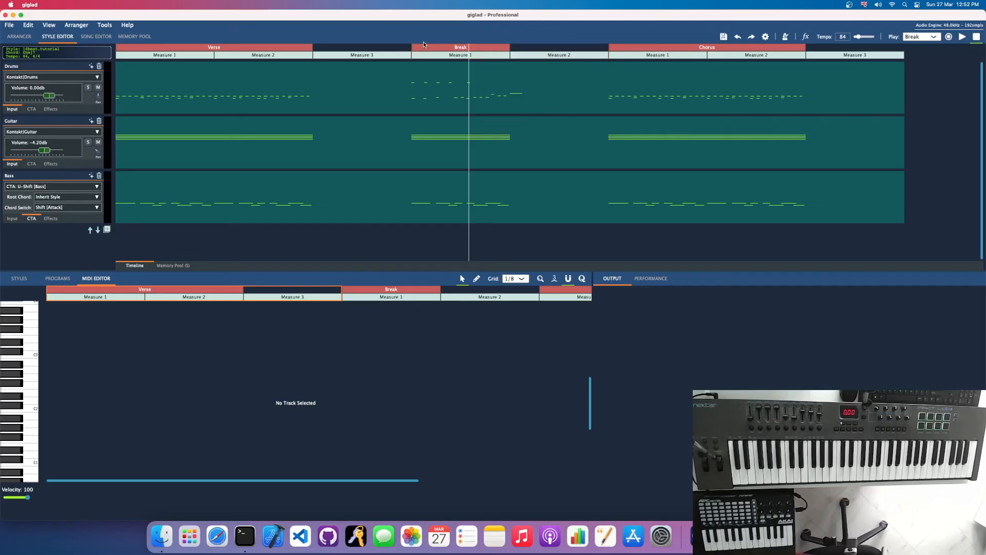
# Examine the Verse and Chorus sections and the beat options that control when they can be switched to
pyautogui.click(441, 49)
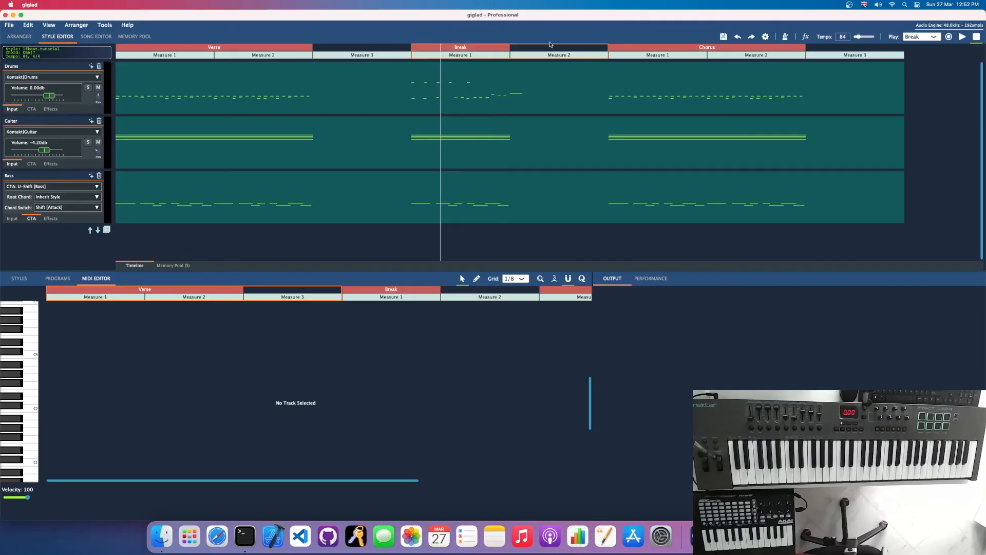
pyautogui.click(235, 49)
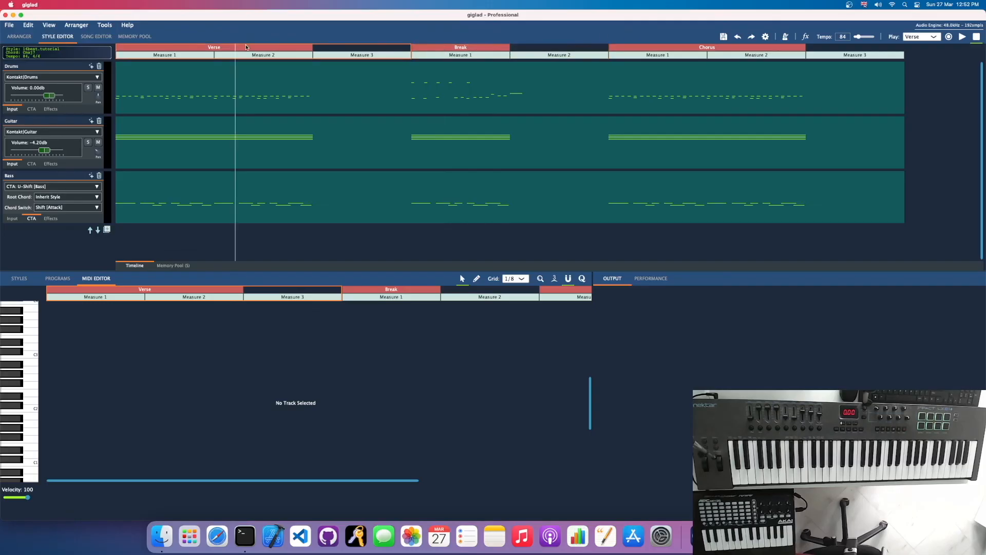
pyautogui.click(248, 47)
pyautogui.click(236, 49)
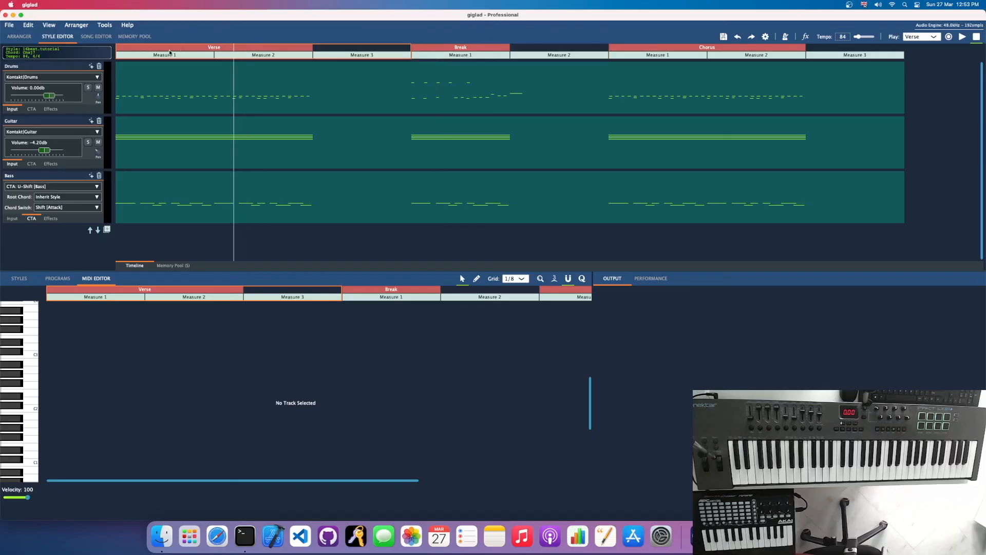
pyautogui.click(245, 48)
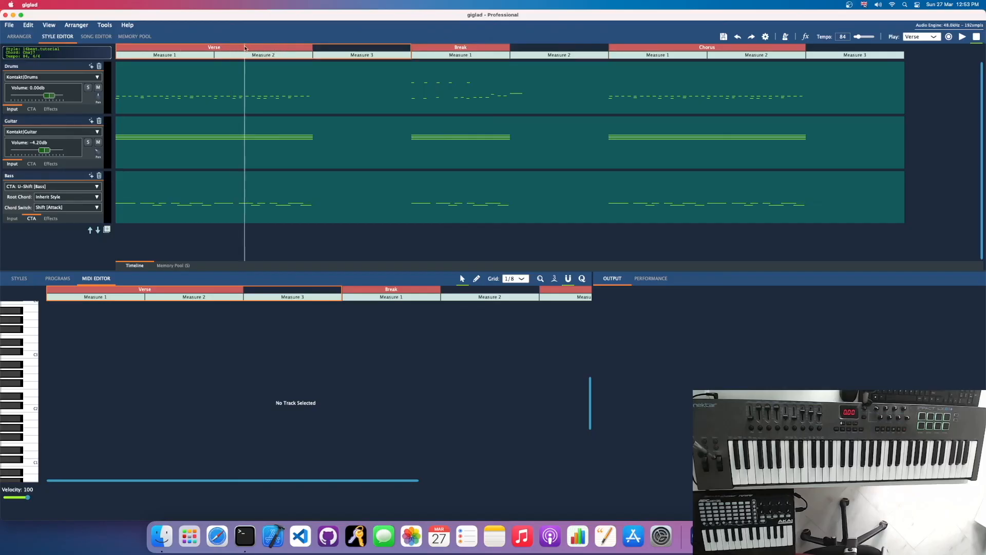
pyautogui.click(430, 48)
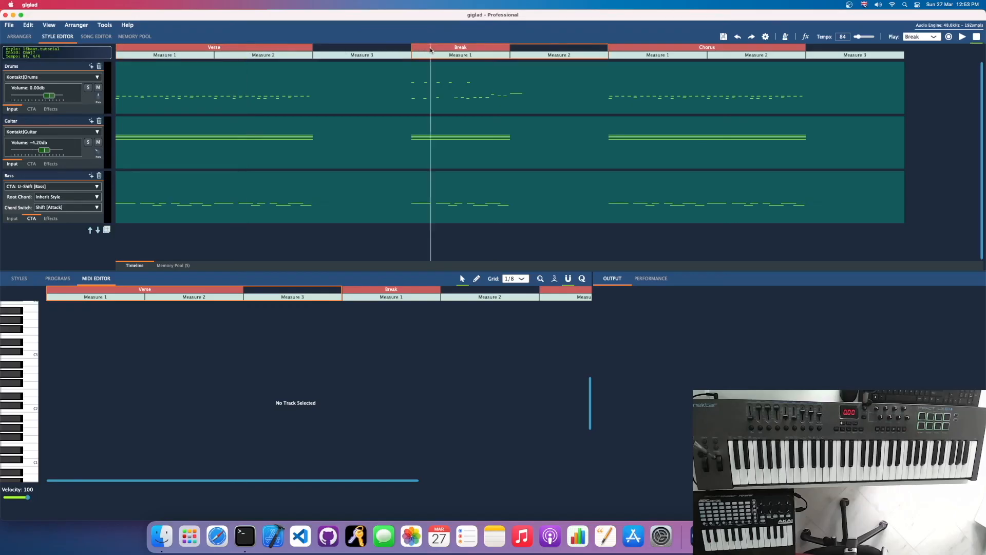
pyautogui.click(235, 49)
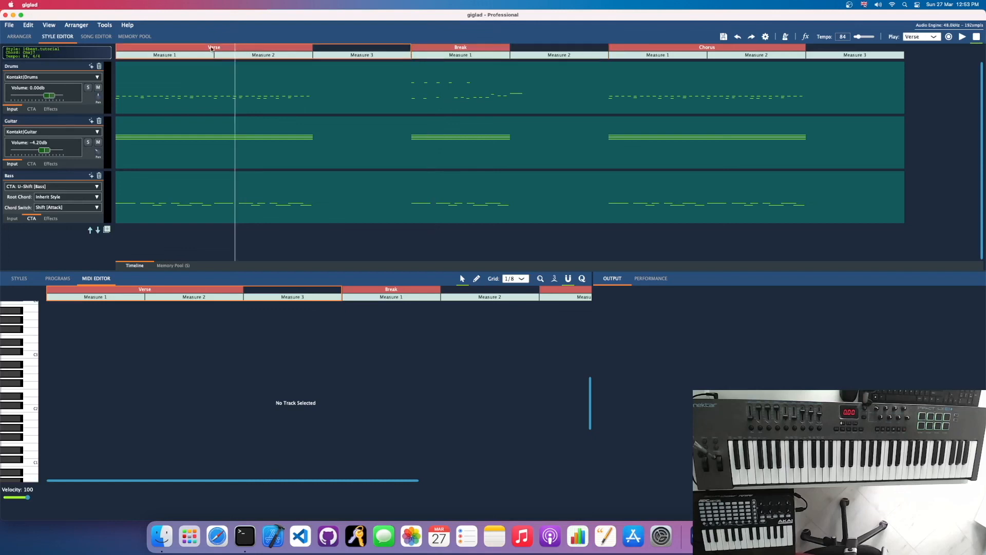
pyautogui.rightClick(261, 48)
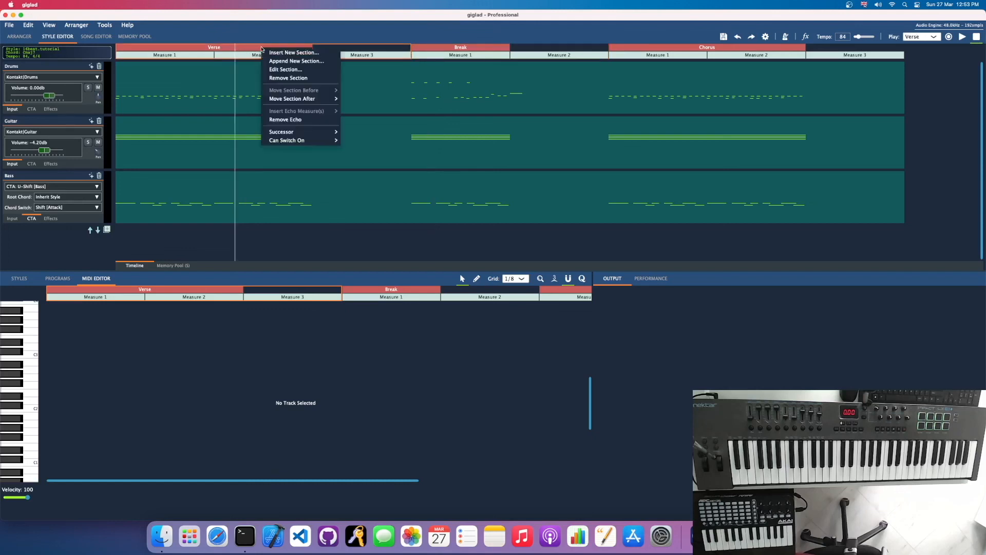
pyautogui.click(689, 49)
pyautogui.rightClick(611, 49)
pyautogui.moveTo(655, 141)
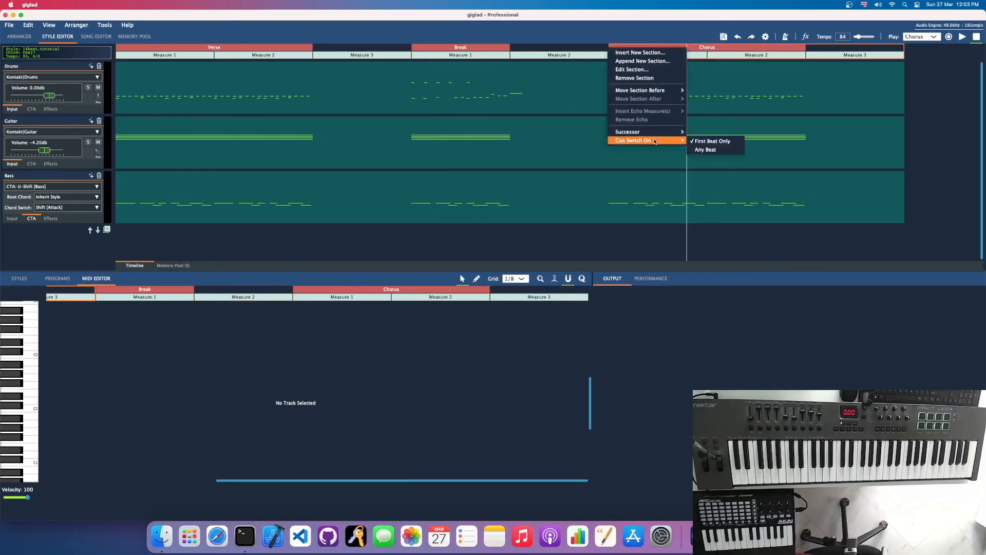
pyautogui.click(258, 51)
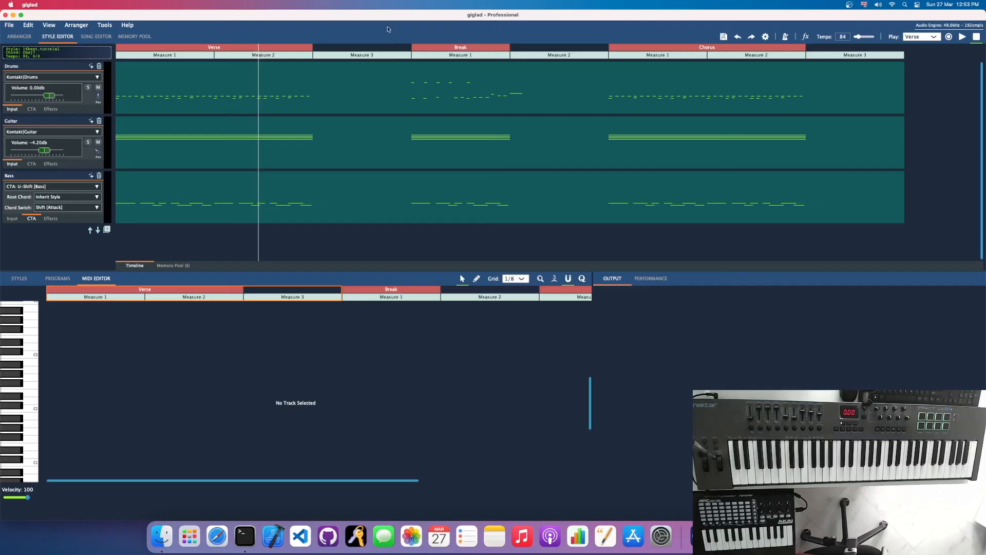
pyautogui.moveTo(258, 49); pyautogui.dragTo(316, 48)
pyautogui.moveTo(622, 48); pyautogui.dragTo(668, 48)
pyautogui.moveTo(267, 47); pyautogui.dragTo(245, 50)
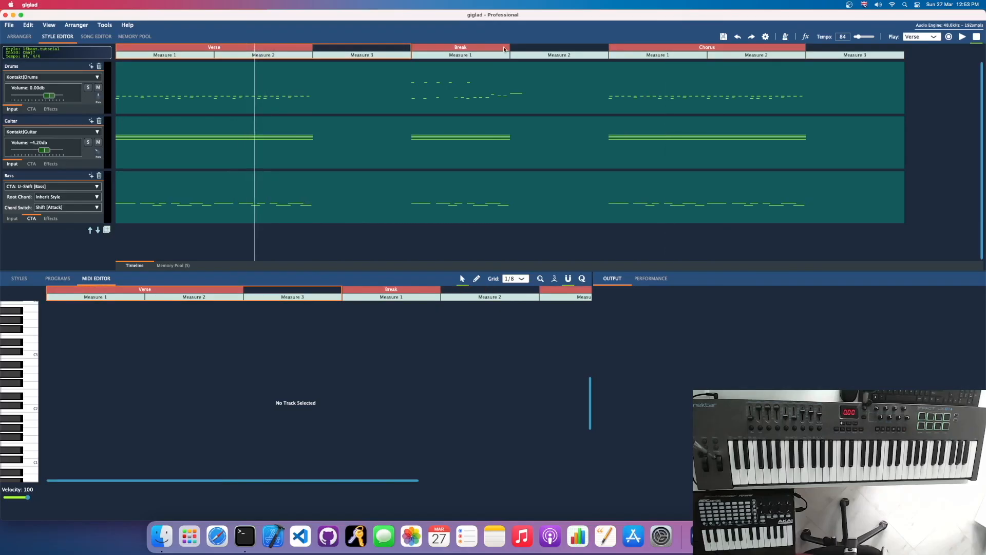
# Select the Break section and save the 16beat.tutorial style
pyautogui.click(436, 48)
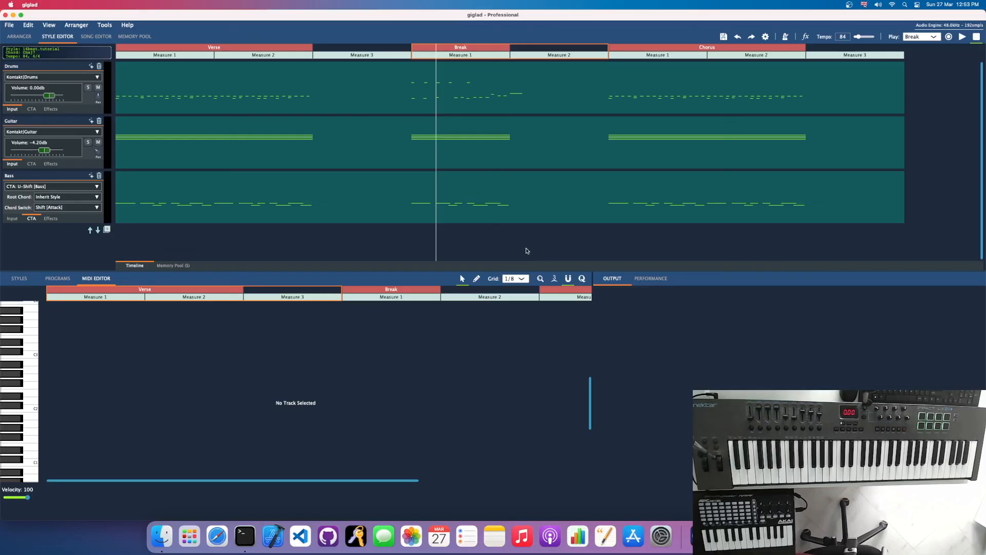
pyautogui.click(723, 37)
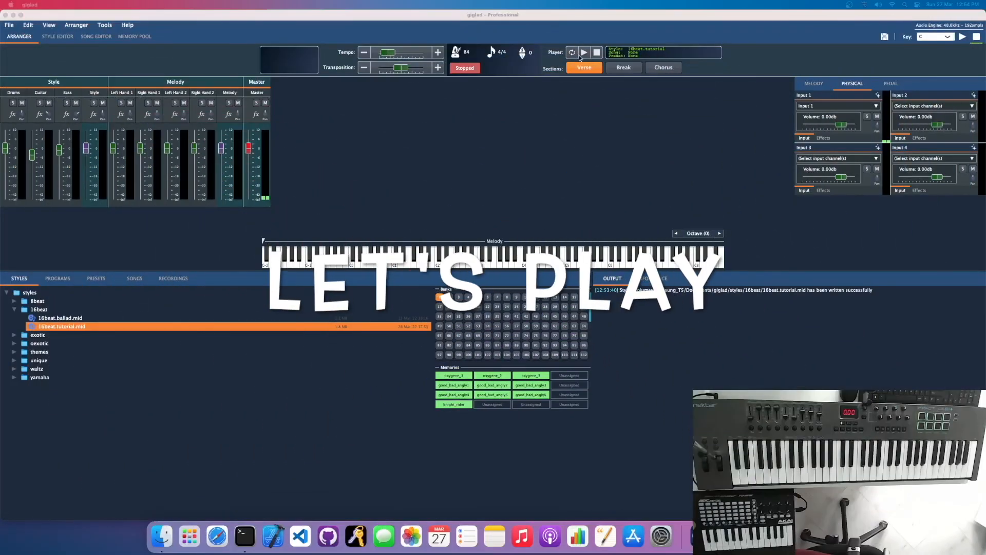
# Perform the 16beat.tutorial style in the Arranger with Sync Play, using the Break to reach the Chorus and again before returning to the Verse
pyautogui.click(572, 54)
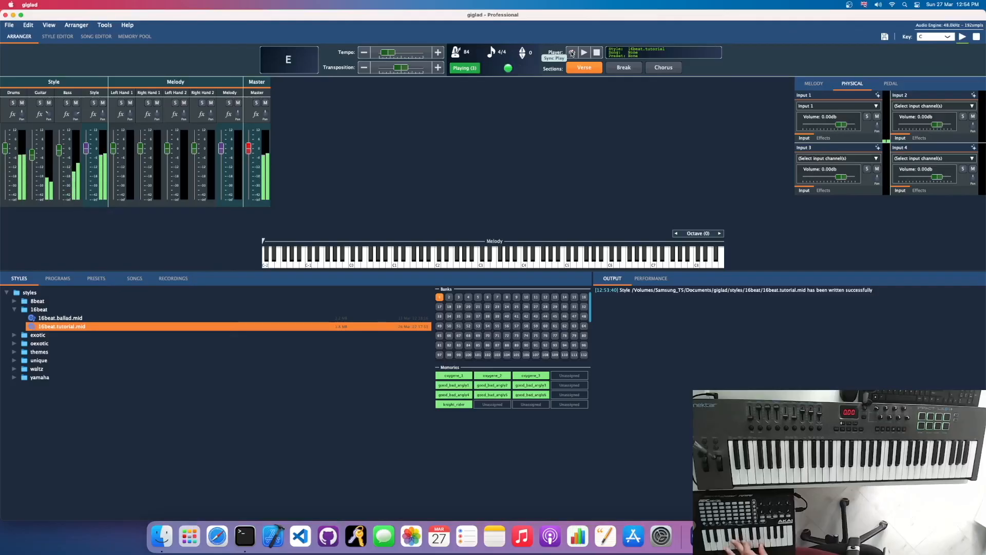
pyautogui.click(625, 71)
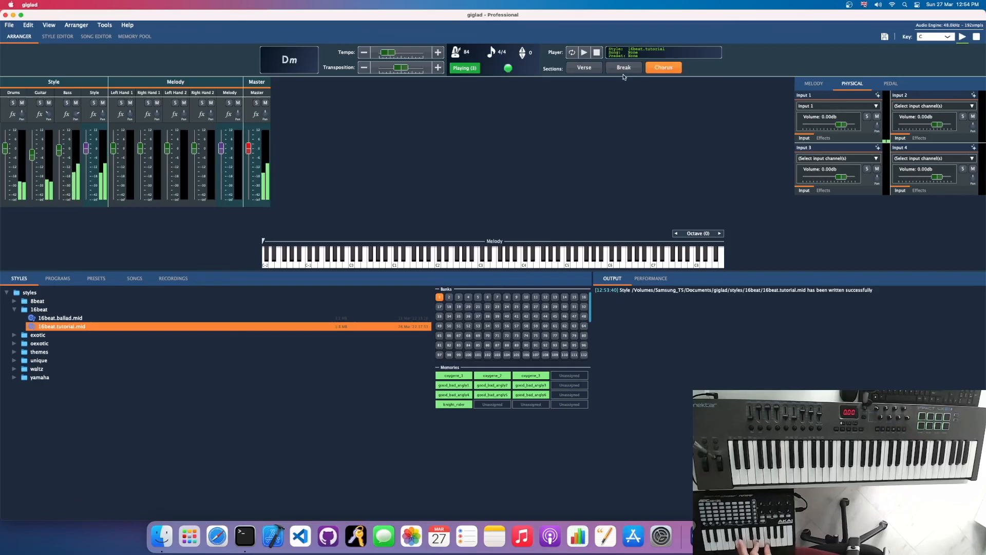
pyautogui.click(624, 71)
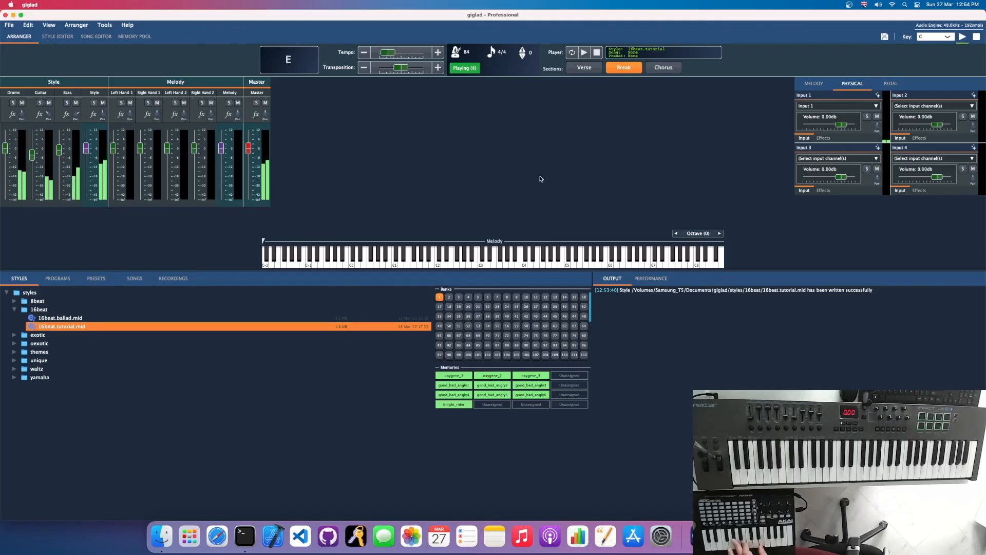
pyautogui.click(582, 71)
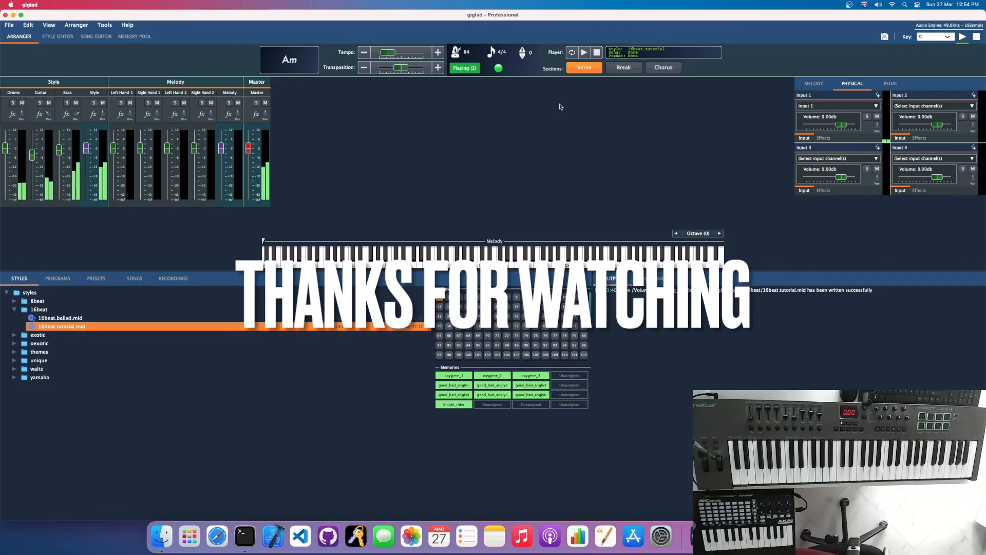